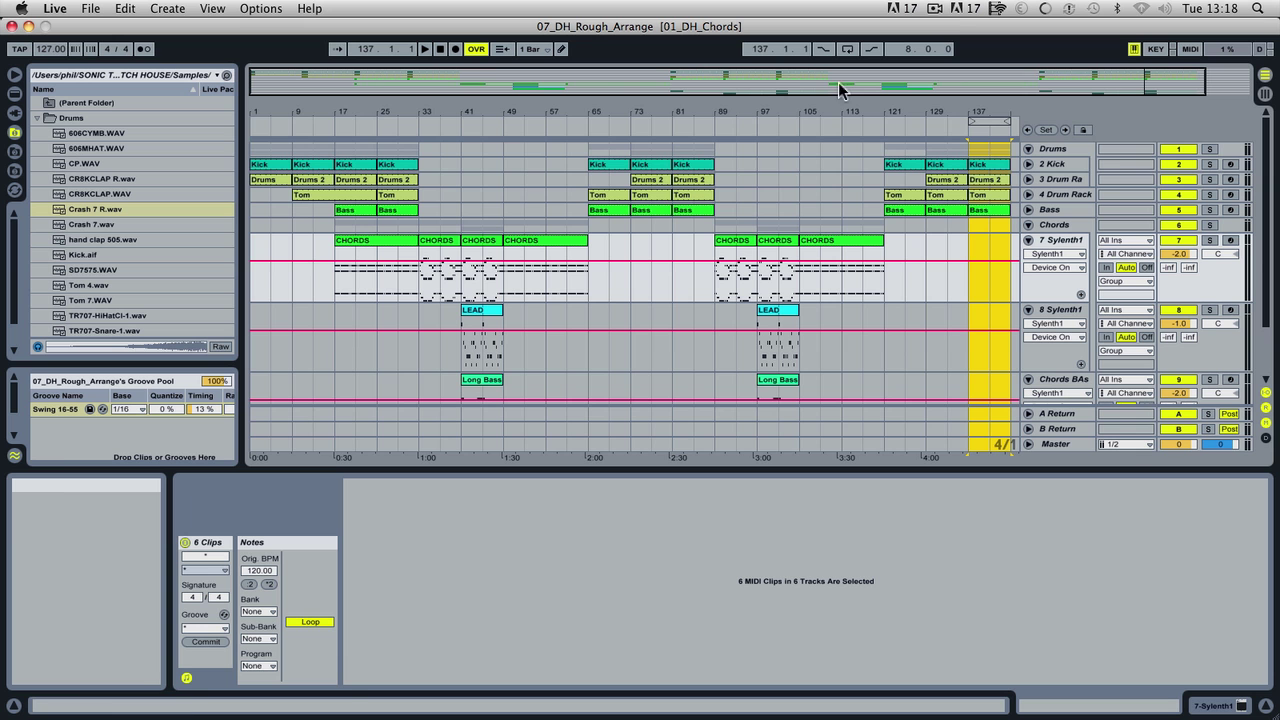
Step: Set the loop to span 32 bars from bar 1 and preview the Crash 7.wav sample
left_click_drag(988, 121, 206, 129)
left_click_drag(300, 116, 418, 122)
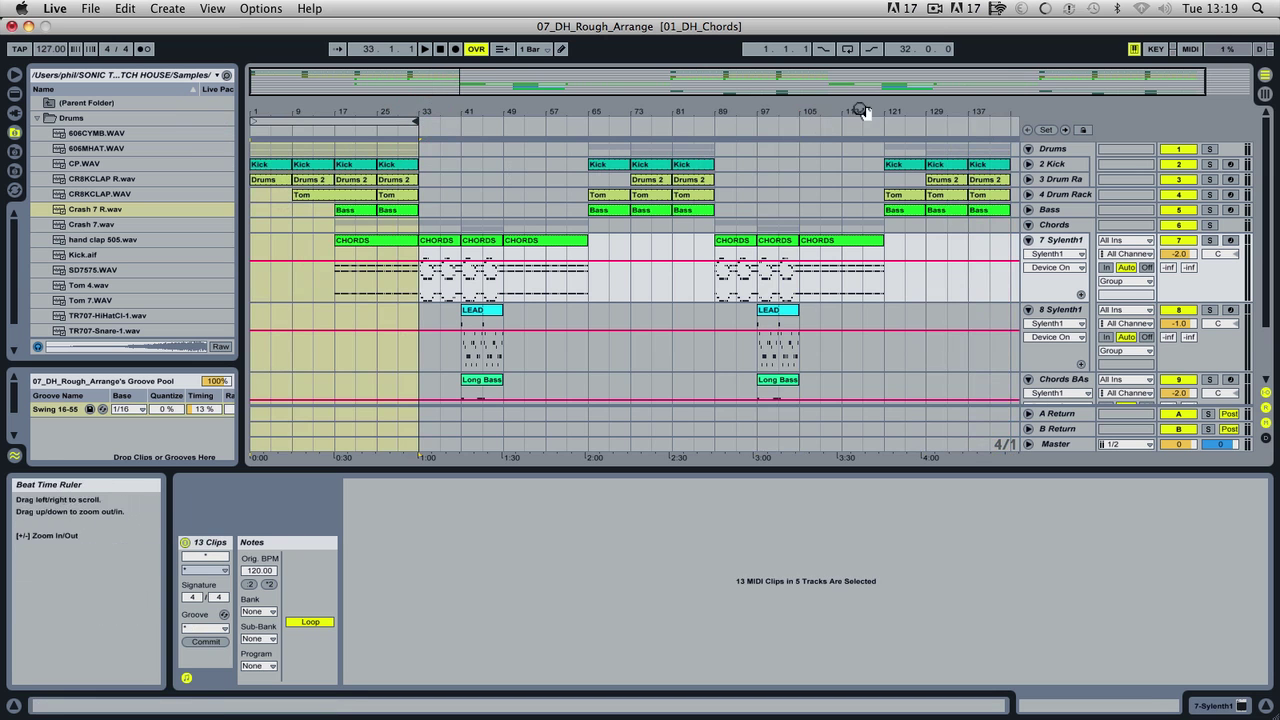
scroll(342, 238, "down", 3)
scroll(342, 232, "up", 3)
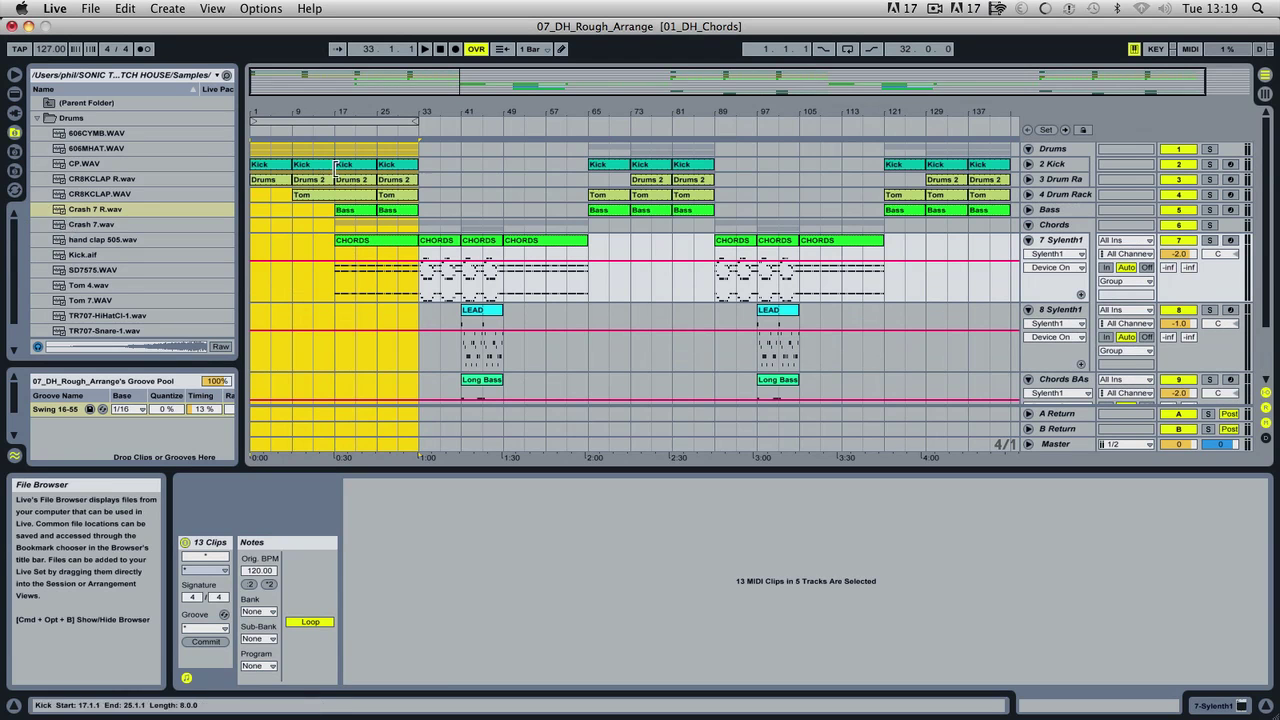
left_click(77, 222)
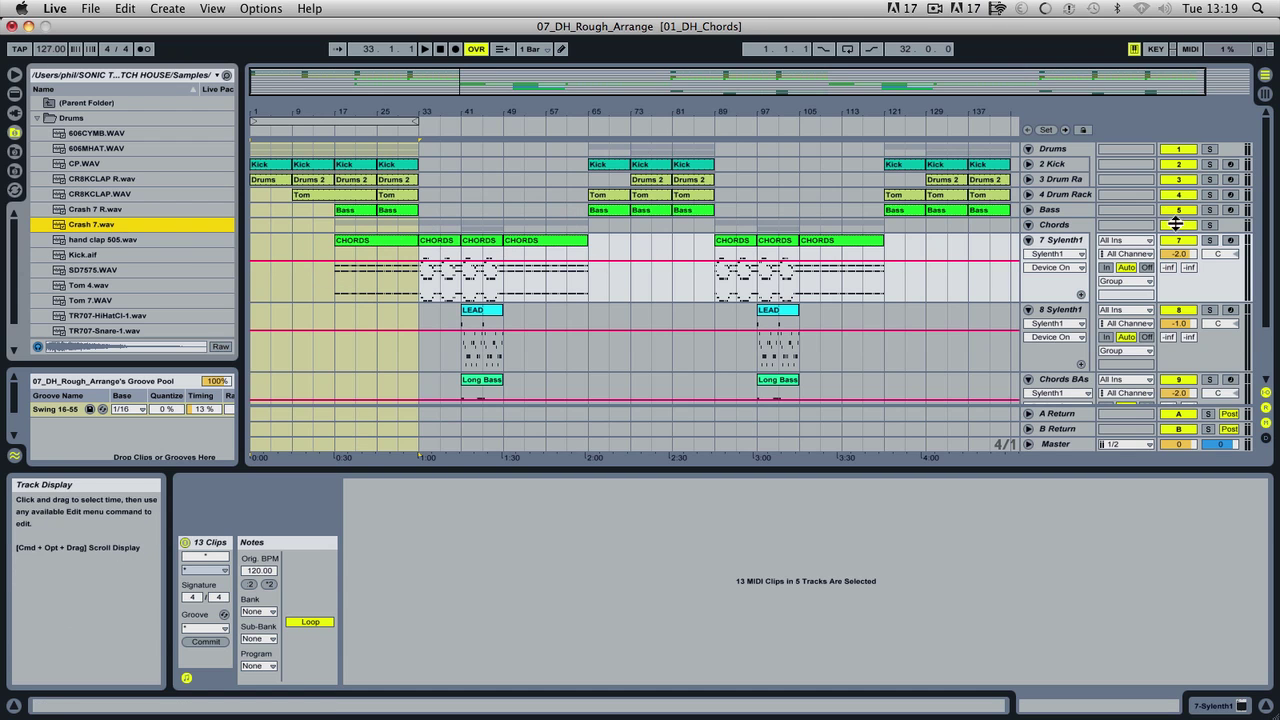
Step: Fold the 7 Sylenth1, 8 Sylenth1 and Chords BAs tracks in the arrangement
left_click(1028, 240)
left_click(1031, 252)
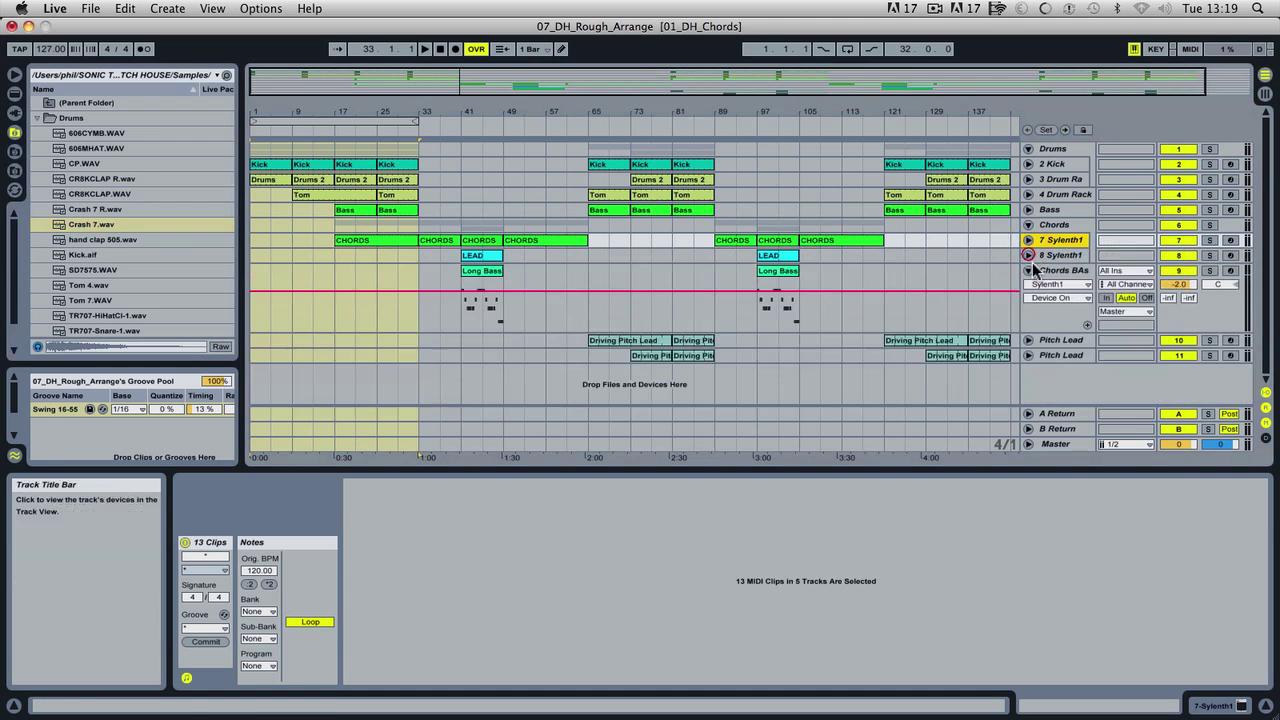
left_click(1029, 270)
Step: Insert an audio track below the last Pitch Lead track and rename it SPOT FX 1
right_click(1079, 322)
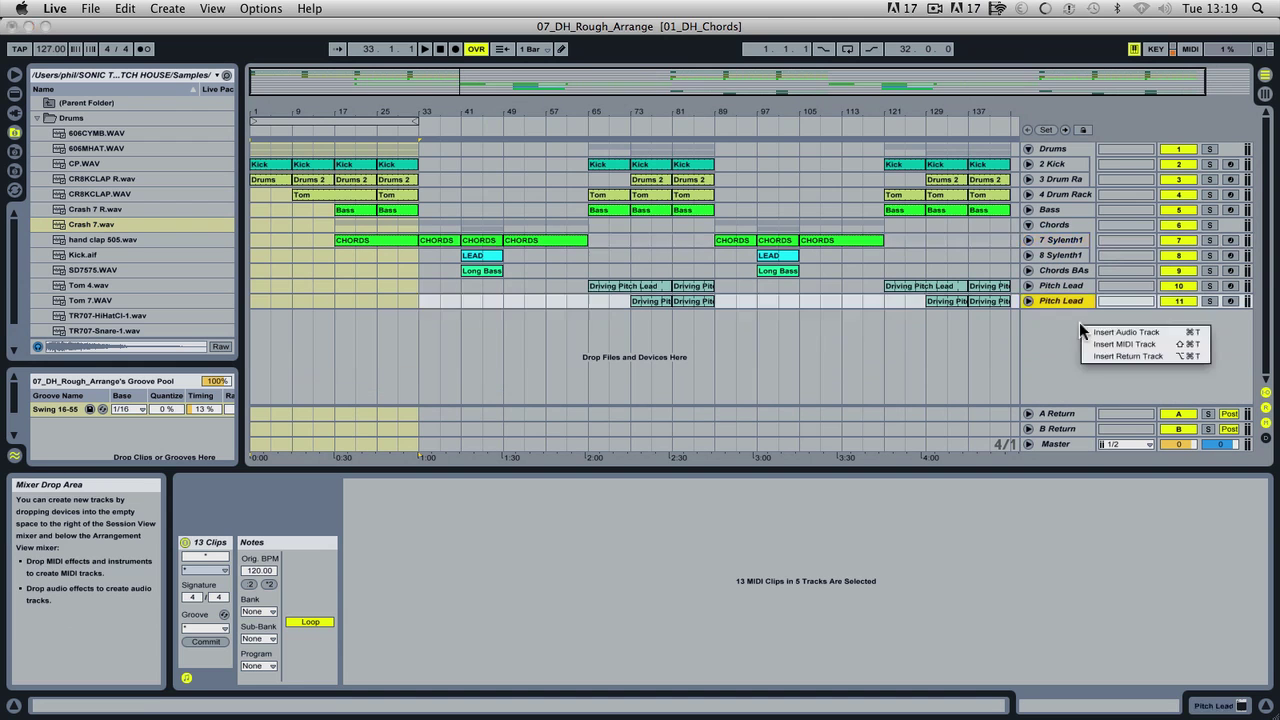
left_click(1096, 328)
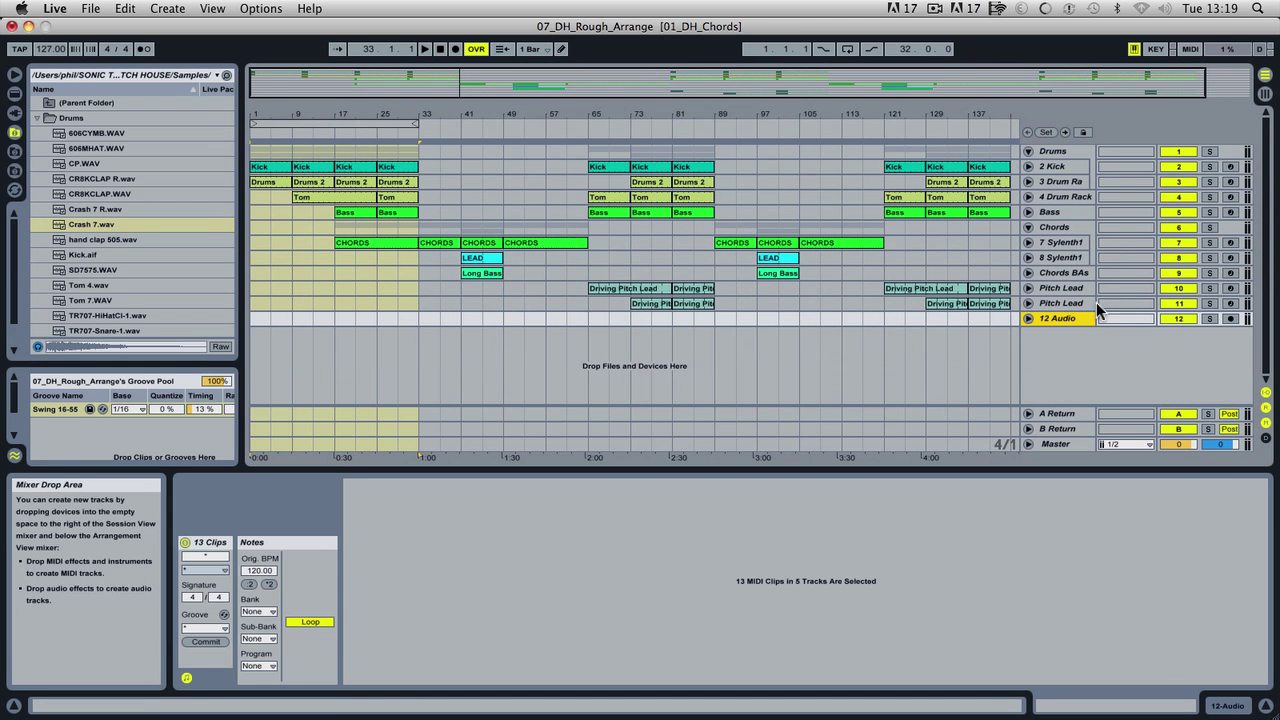
right_click(1058, 317)
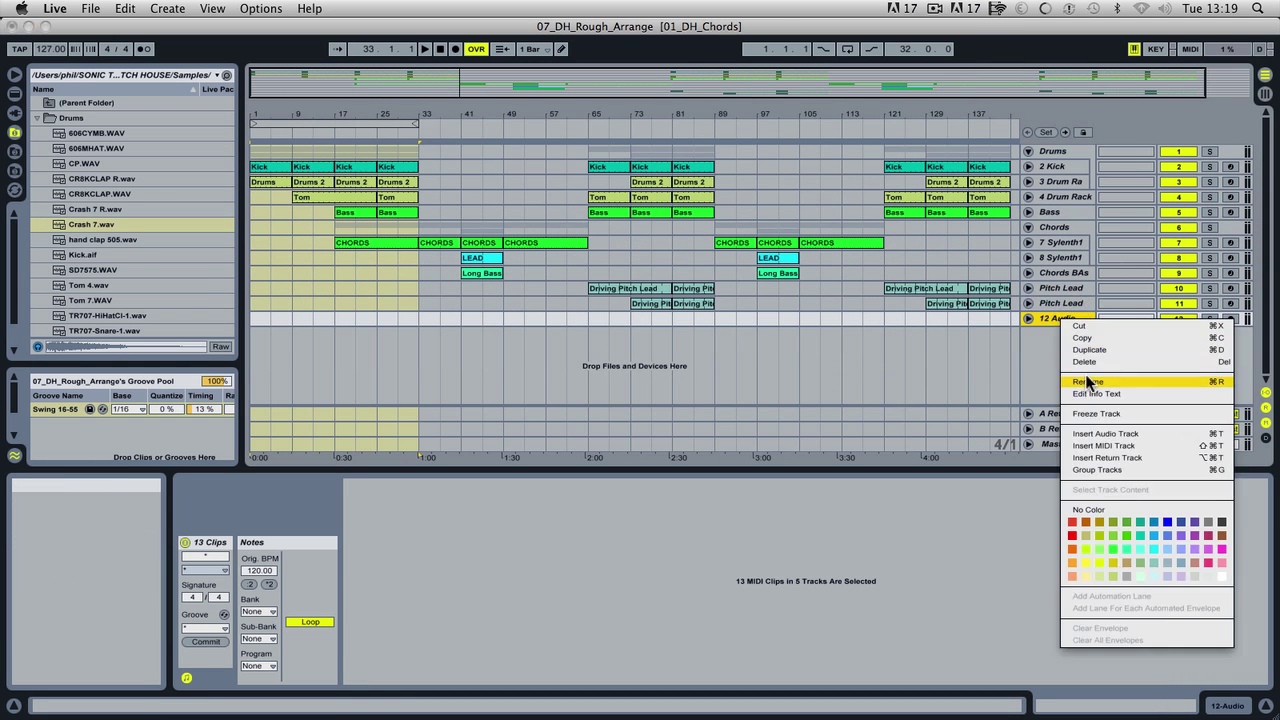
left_click(1087, 381)
type("FX")
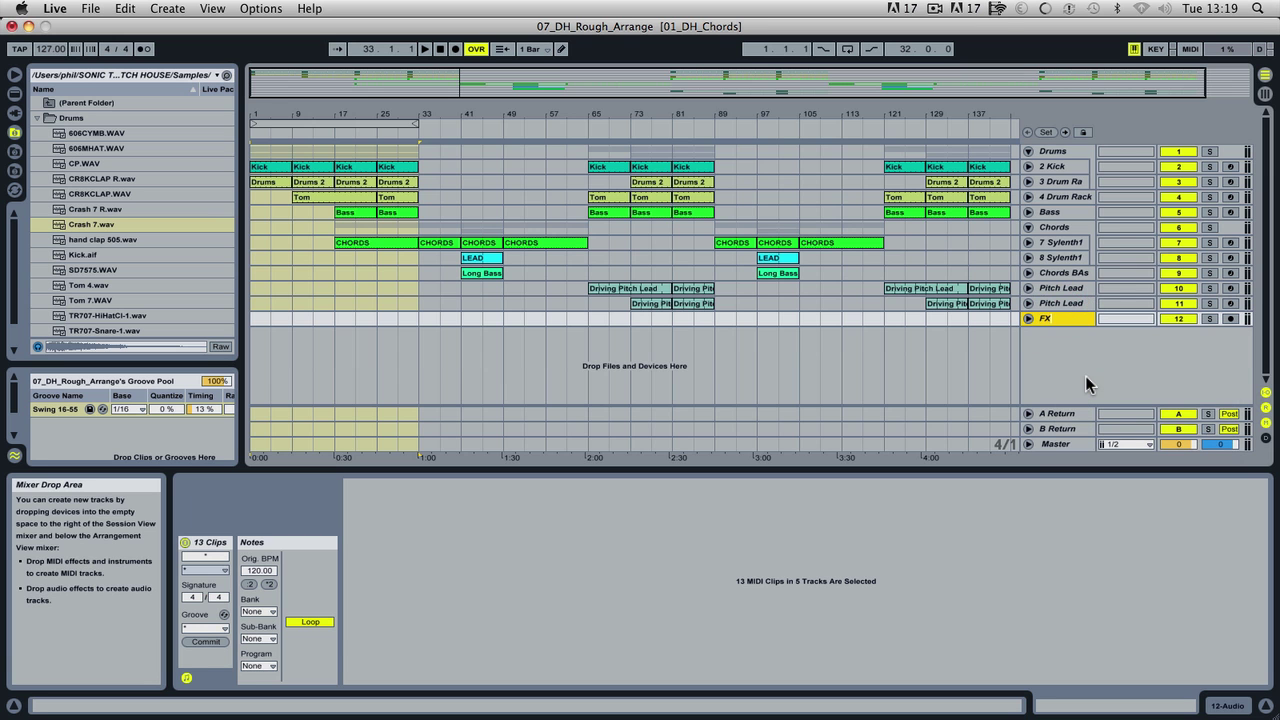
key("BackSpace")
key("BackSpace")
type("SPOT FX 1")
Step: Duplicate the SPOT FX 1 track twice and rename the middle one of the three SPOT FX 2
key("super+d")
key("super+d")
right_click(1068, 319)
left_click(1180, 384)
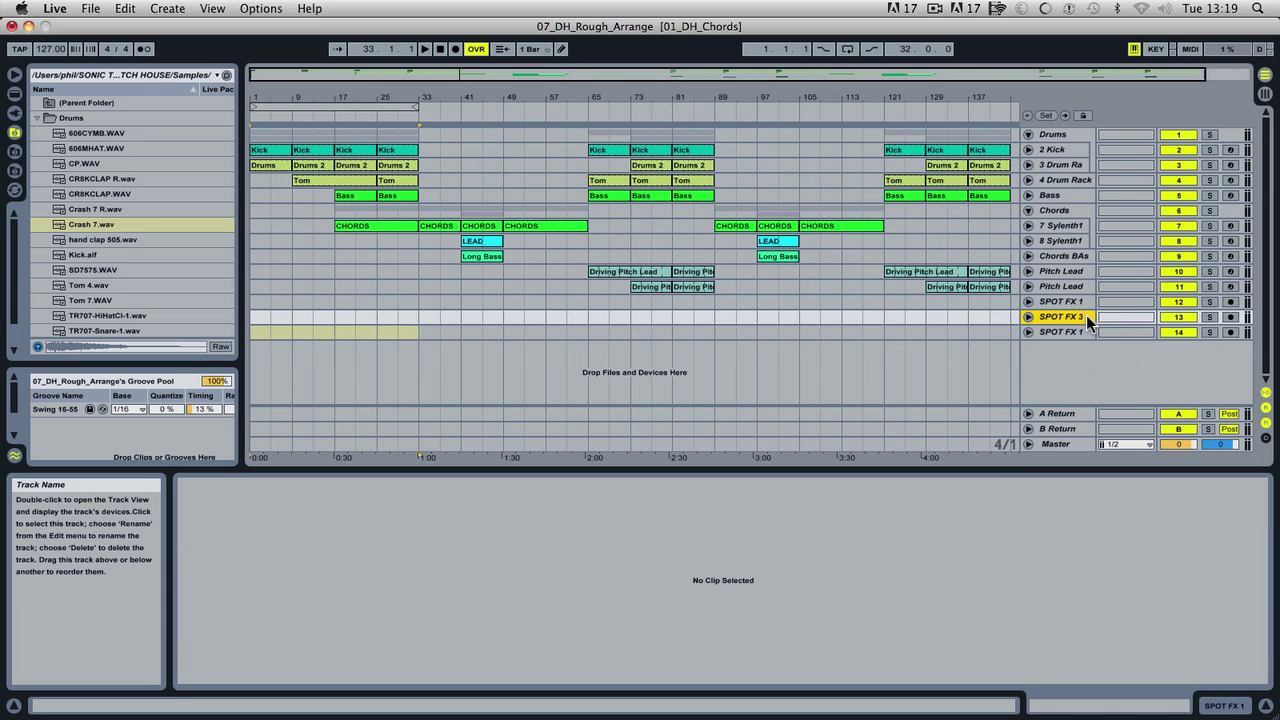
key("Return")
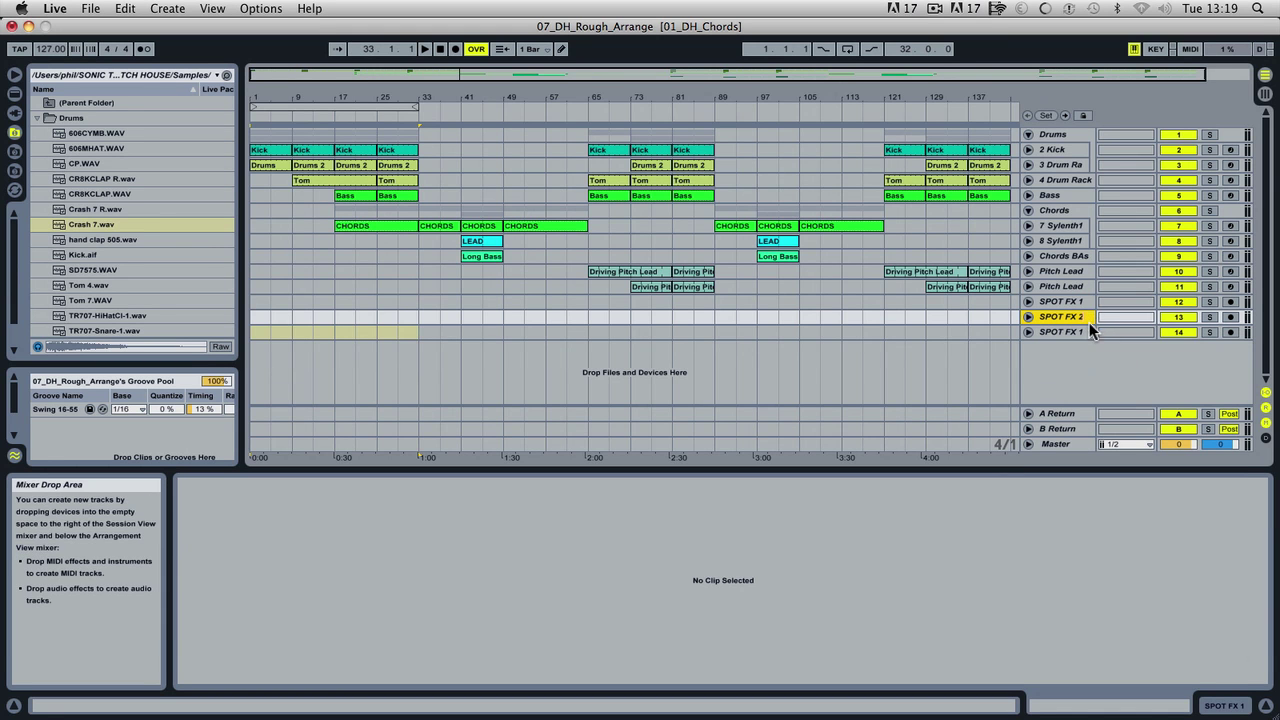
Step: Rename the lowest duplicated audio track SPOT FX 3
left_click(1073, 333)
right_click(1073, 333)
left_click(1105, 399)
type("SPOT FX 3")
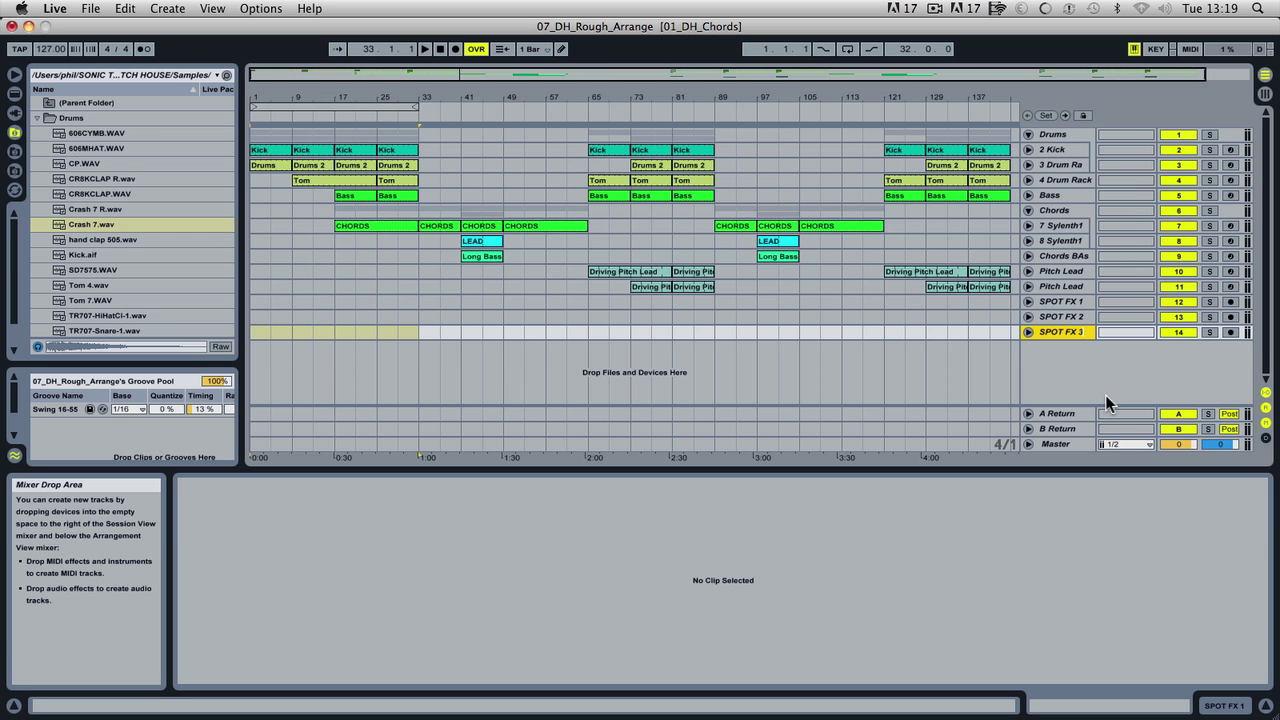
key("Return")
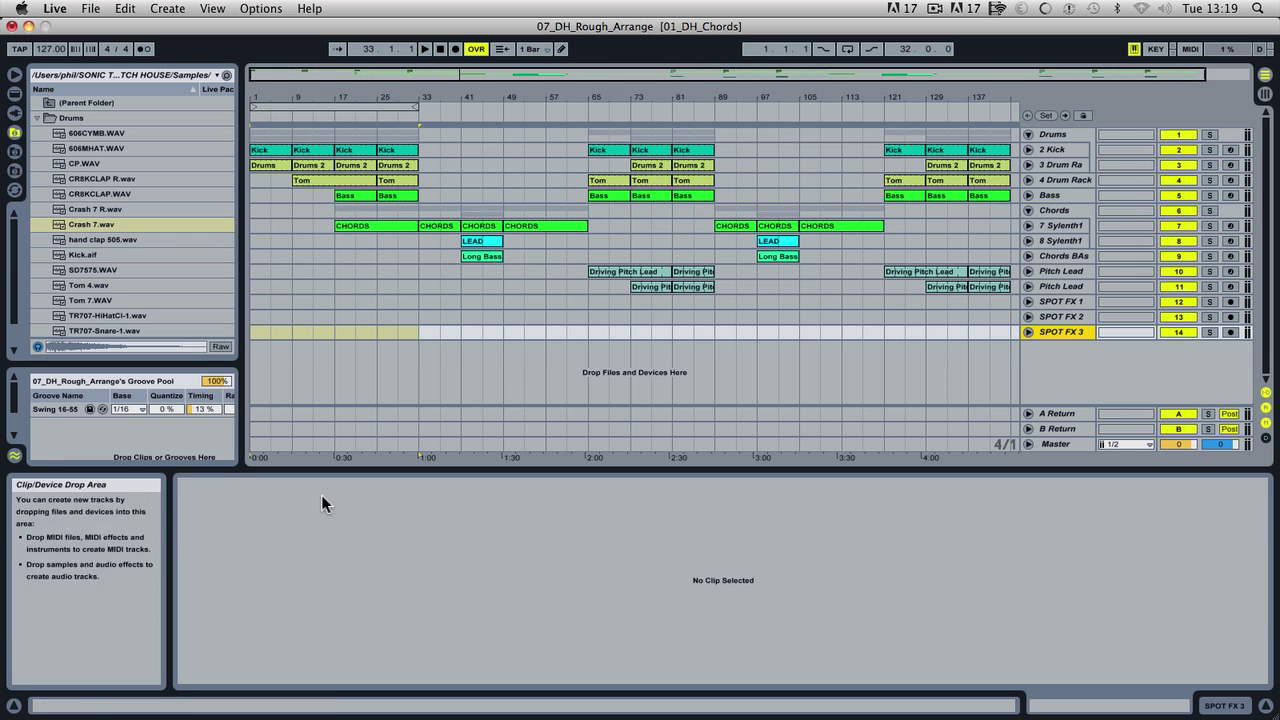
Step: Preview Crash 7.wav and place it at bar 1 on the SPOT FX 1 track
left_click(76, 225)
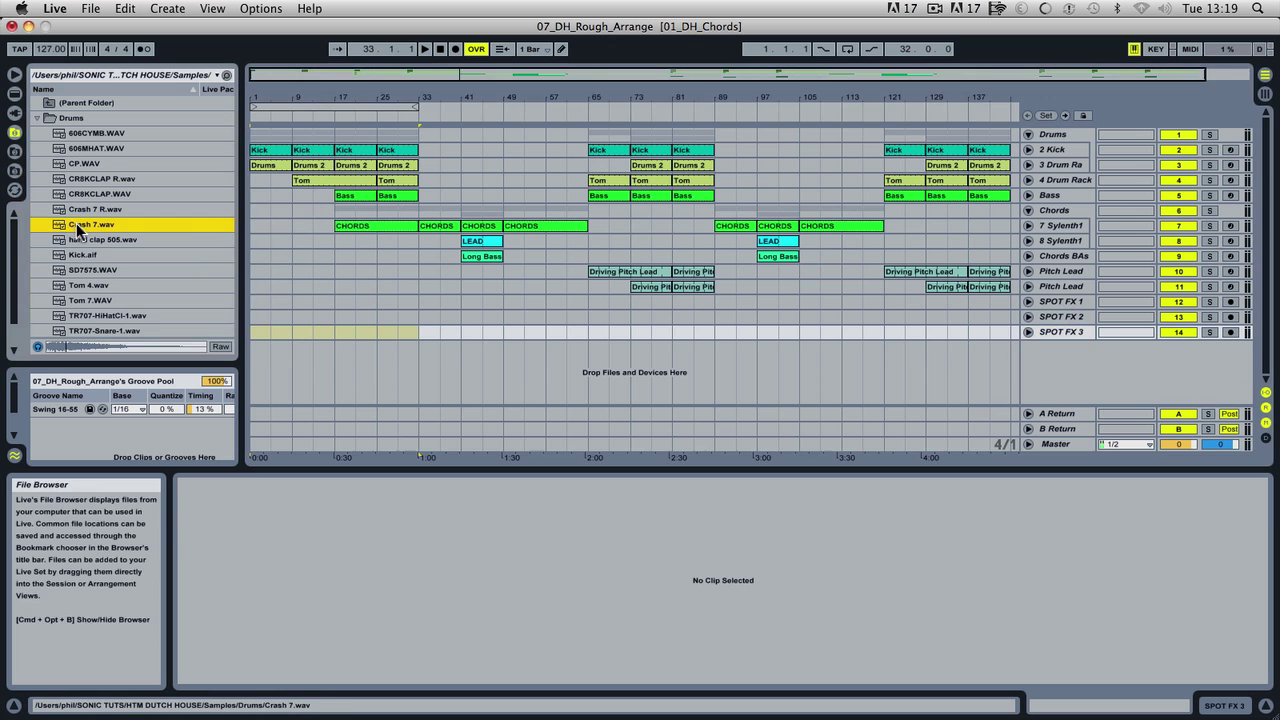
mouse_move(77, 227)
left_mouse_down()
mouse_move(276, 241)
mouse_move(335, 345)
left_mouse_up()
left_click_drag(256, 296, 254, 304)
left_click_drag(256, 103, 256, 155)
Step: Place Crash 7 R.wav on SPOT FX 1 starting at 8.3.1 and play the transition into bar 9
left_click_drag(91, 208, 421, 306)
left_click_drag(256, 103, 256, 135)
left_click_drag(654, 302, 635, 306)
left_click(619, 118)
key("space")
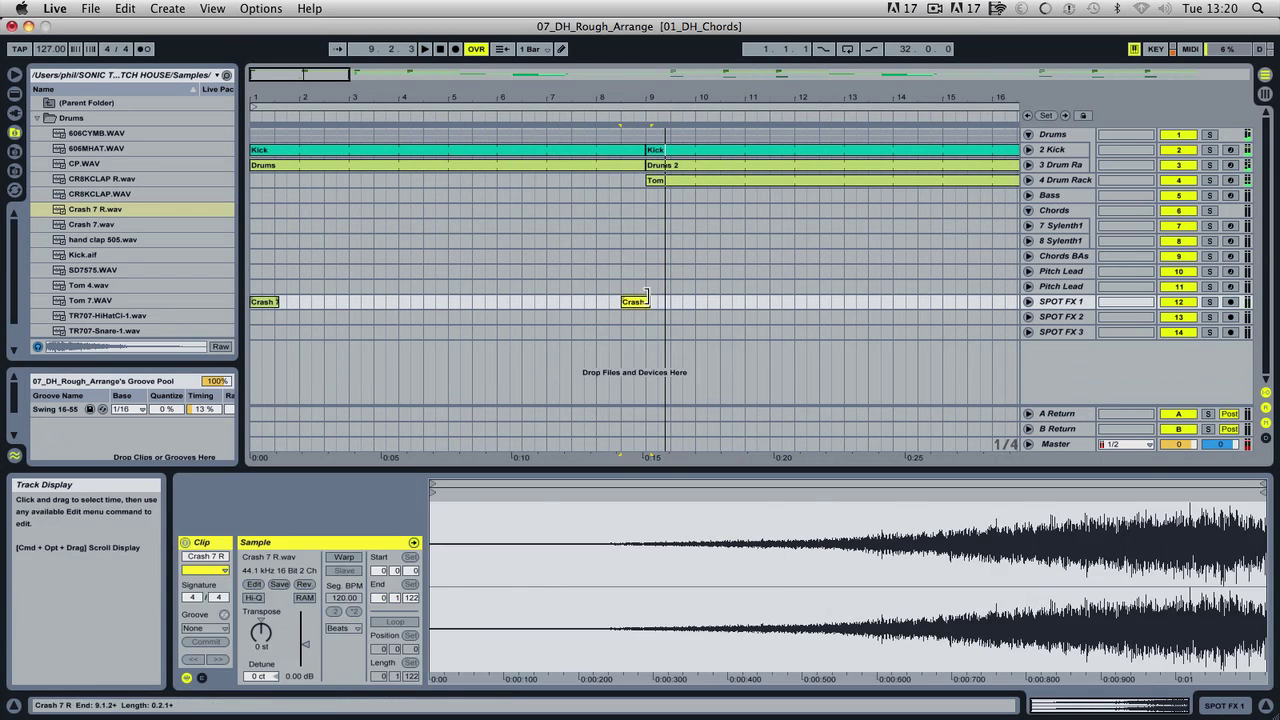
Step: Move the Crash 7 R clip so it ends at bar 9, play it, and trim its start to about 8.3.1
left_click(633, 303)
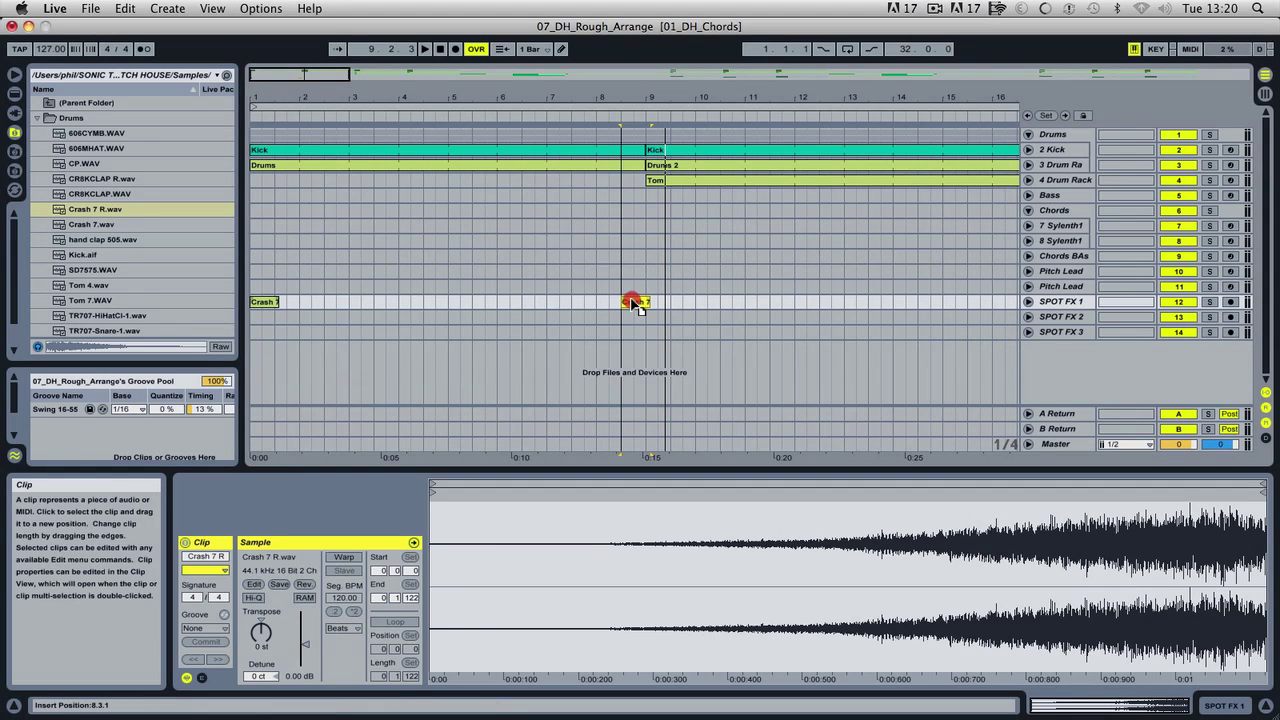
left_click_drag(634, 302, 637, 302)
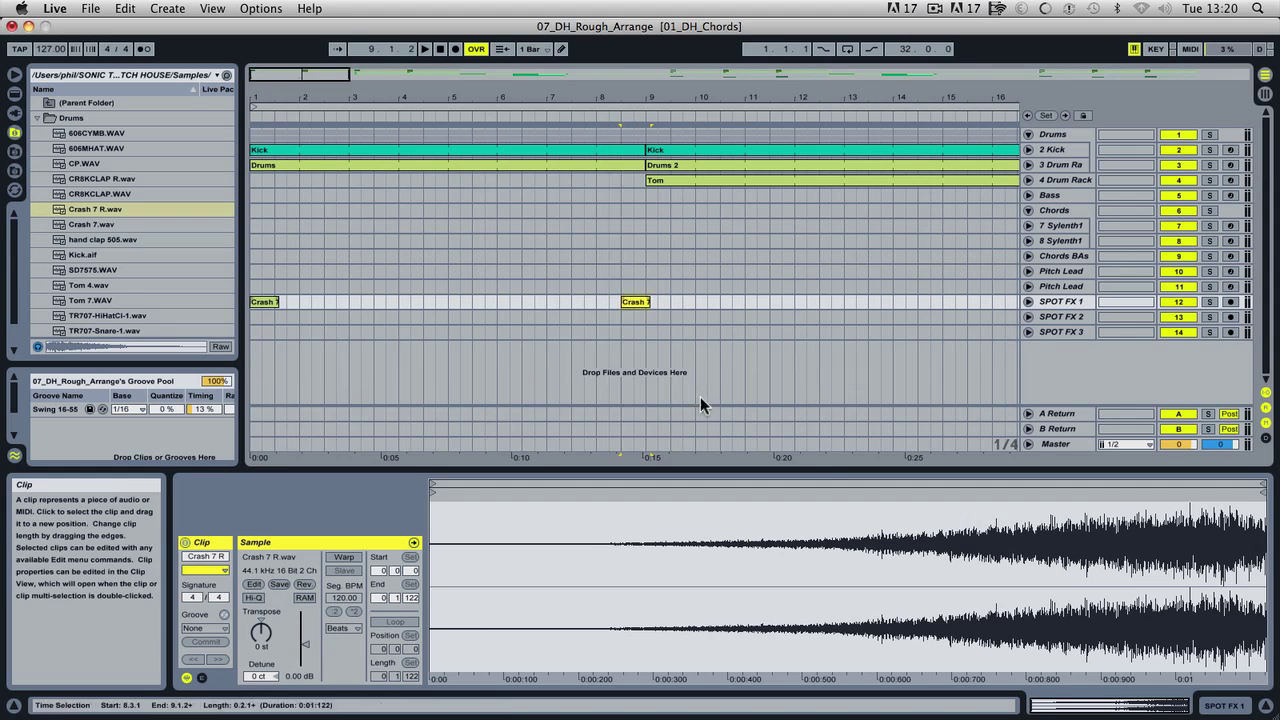
left_click_drag(646, 98, 646, 190)
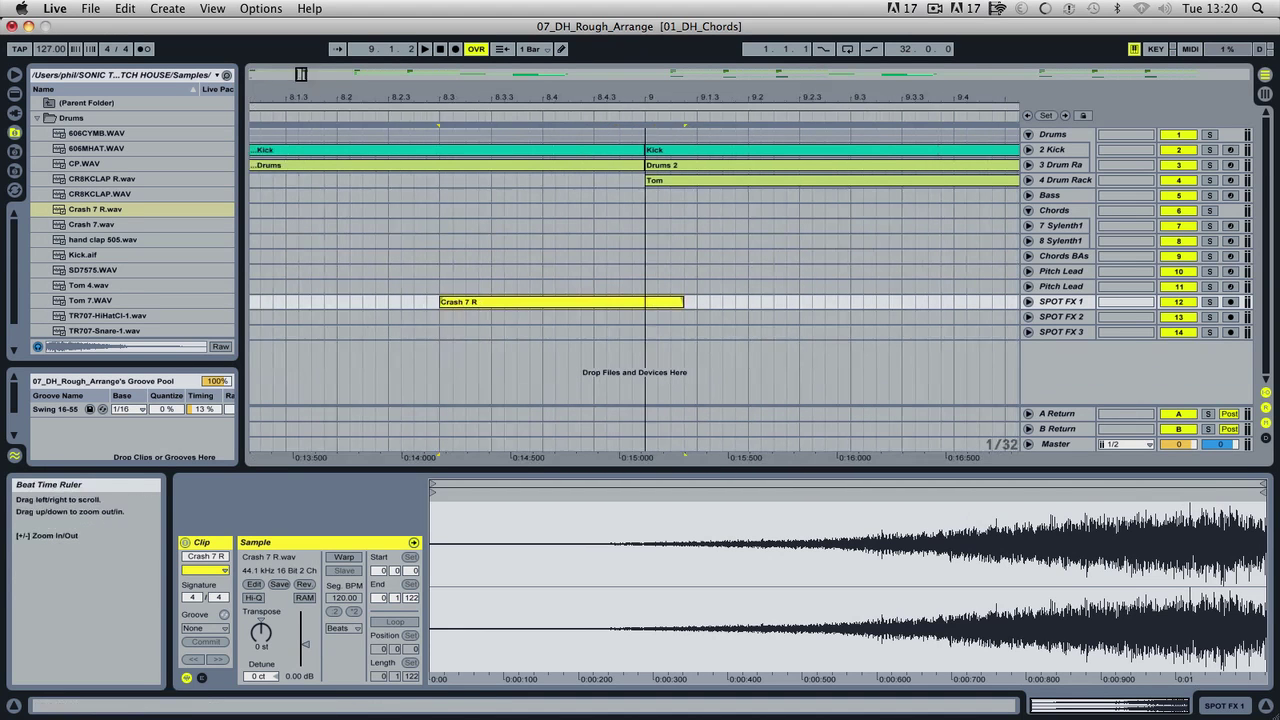
left_click_drag(657, 302, 618, 302)
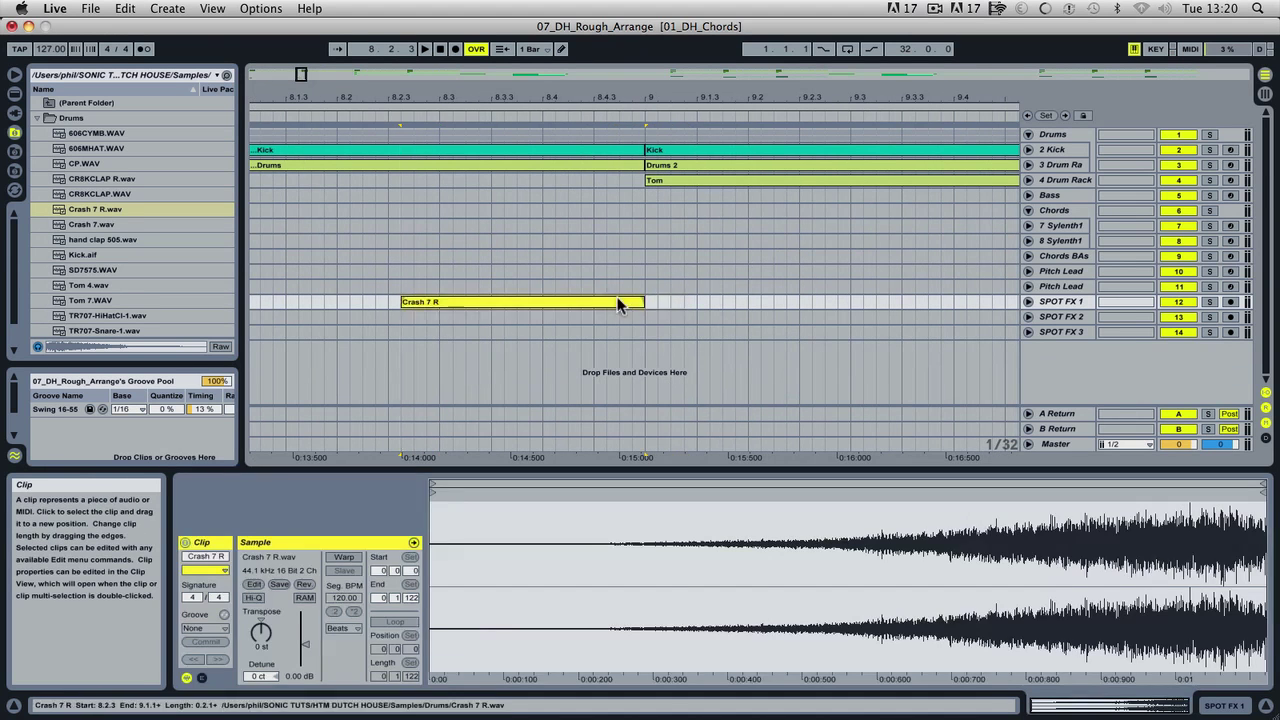
left_click(385, 115)
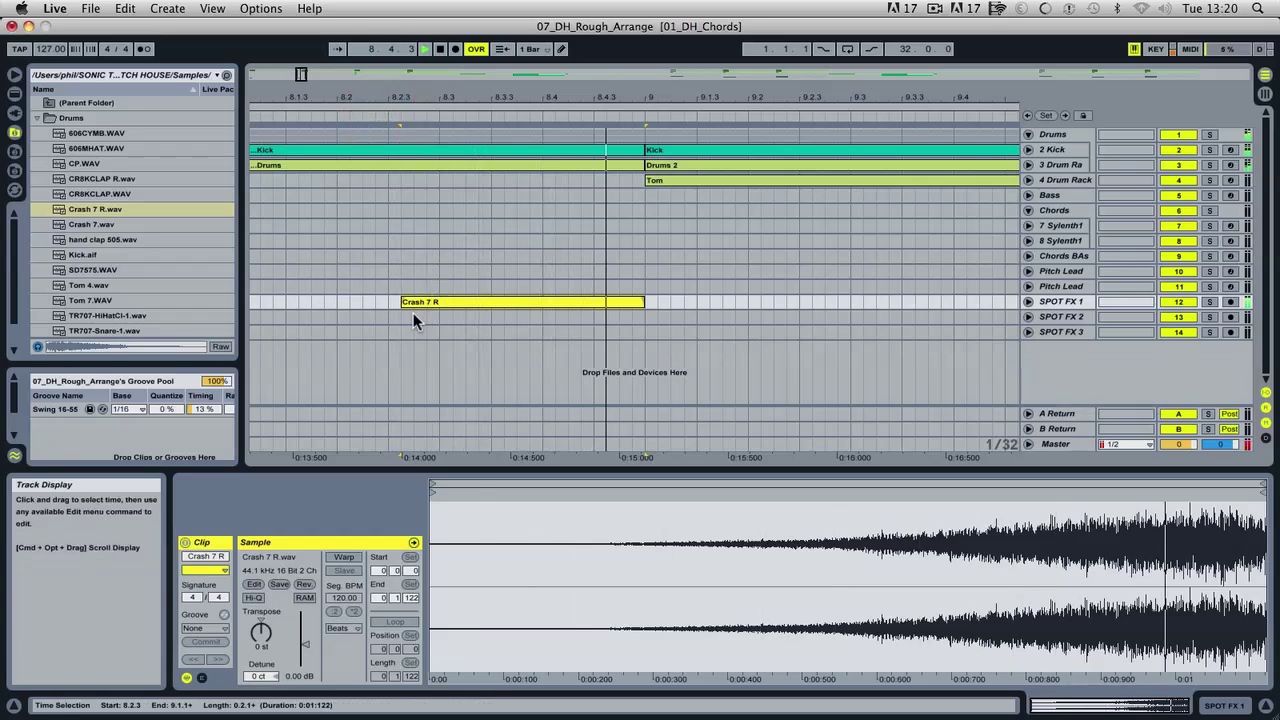
left_click_drag(403, 305, 435, 308)
Step: Copy the Crash 7 clip from bar 1 to bar 9 on SPOT FX 1 and play the transition
left_click_drag(446, 100, 446, 52)
left_click_drag(271, 305, 491, 306)
left_click(270, 313)
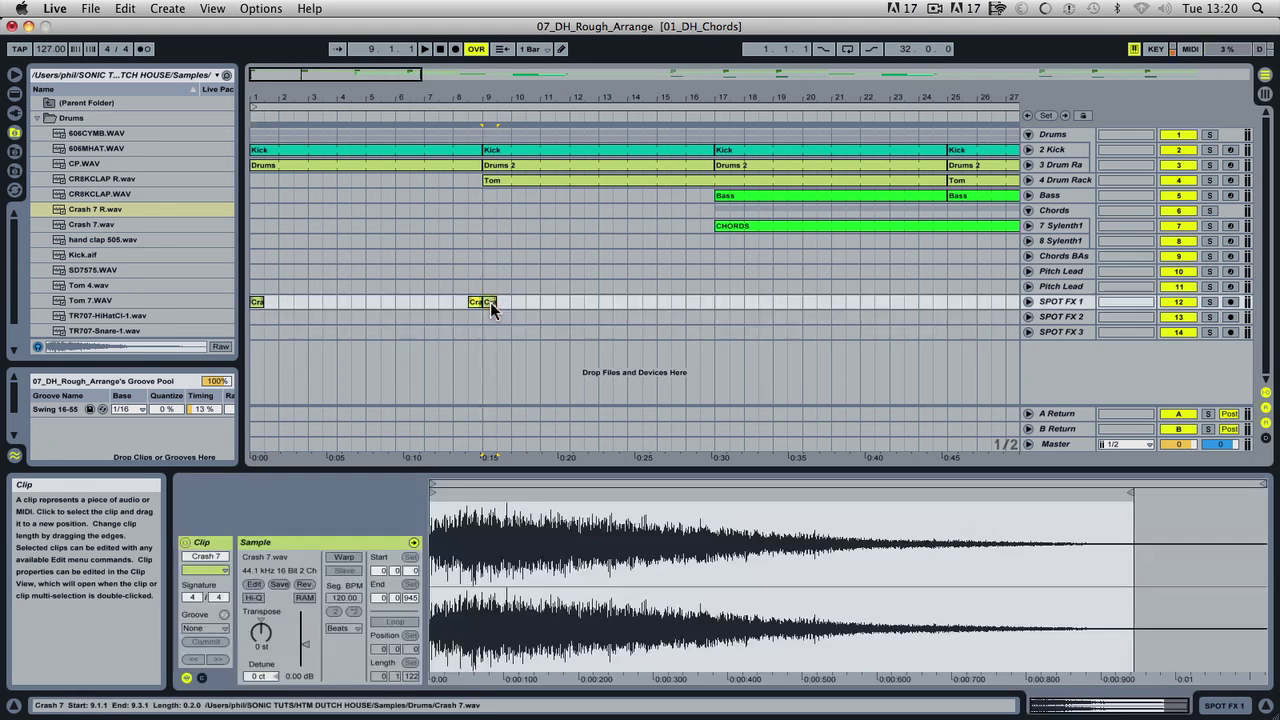
left_click(465, 114)
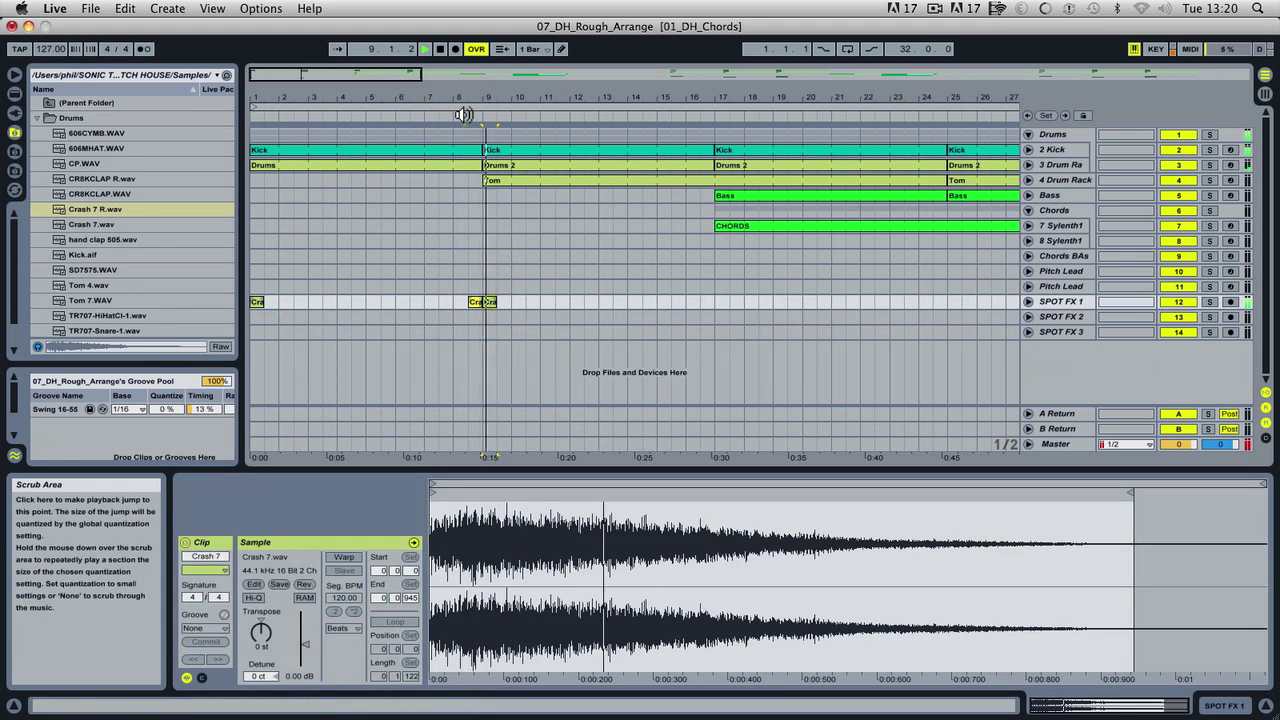
left_click(488, 301)
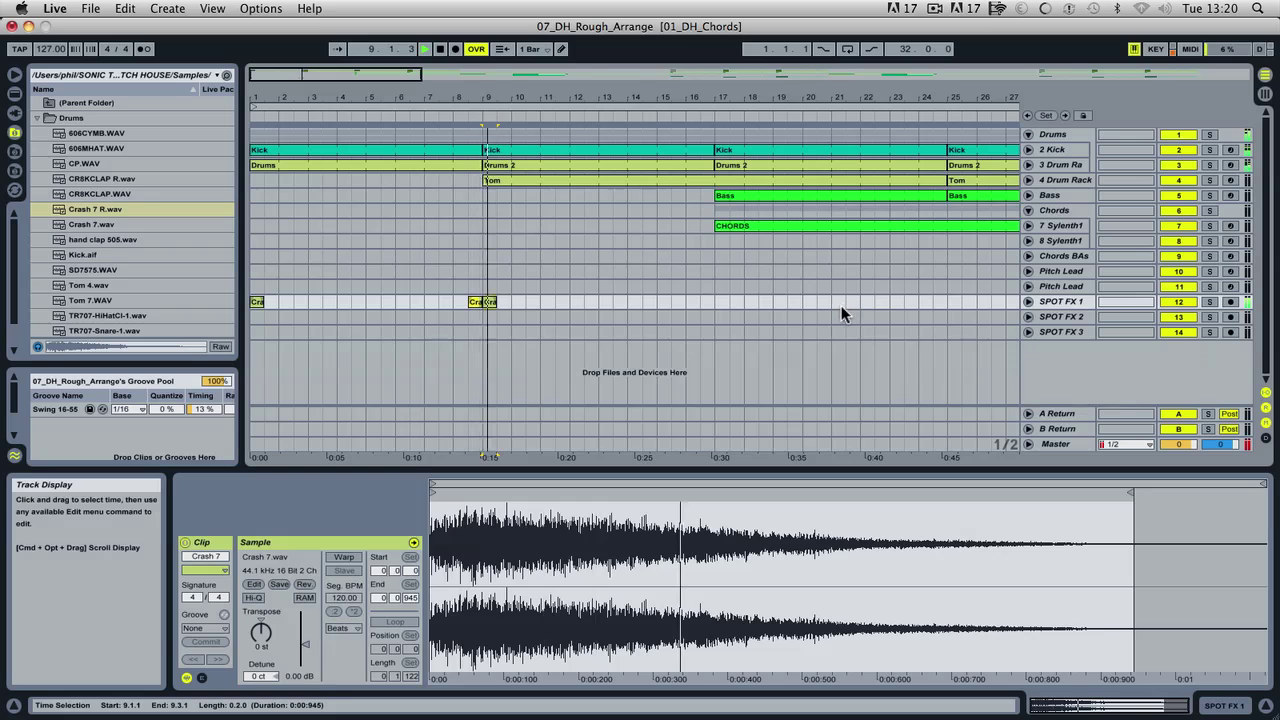
left_click_drag(450, 97, 450, 70)
key("space")
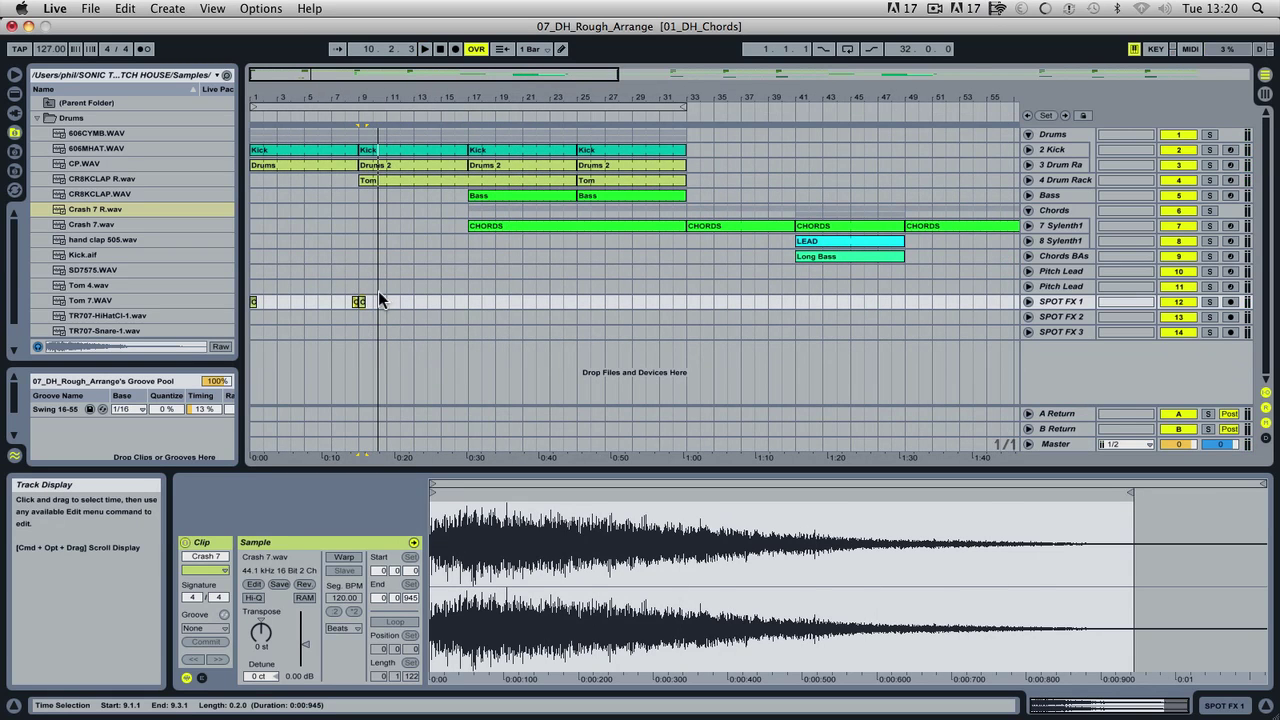
Step: Copy the reversed and normal crash clips around bar 9 to the transitions at bars 17, 25 and 33, and play from before bar 9
left_click(377, 301)
left_click(350, 304)
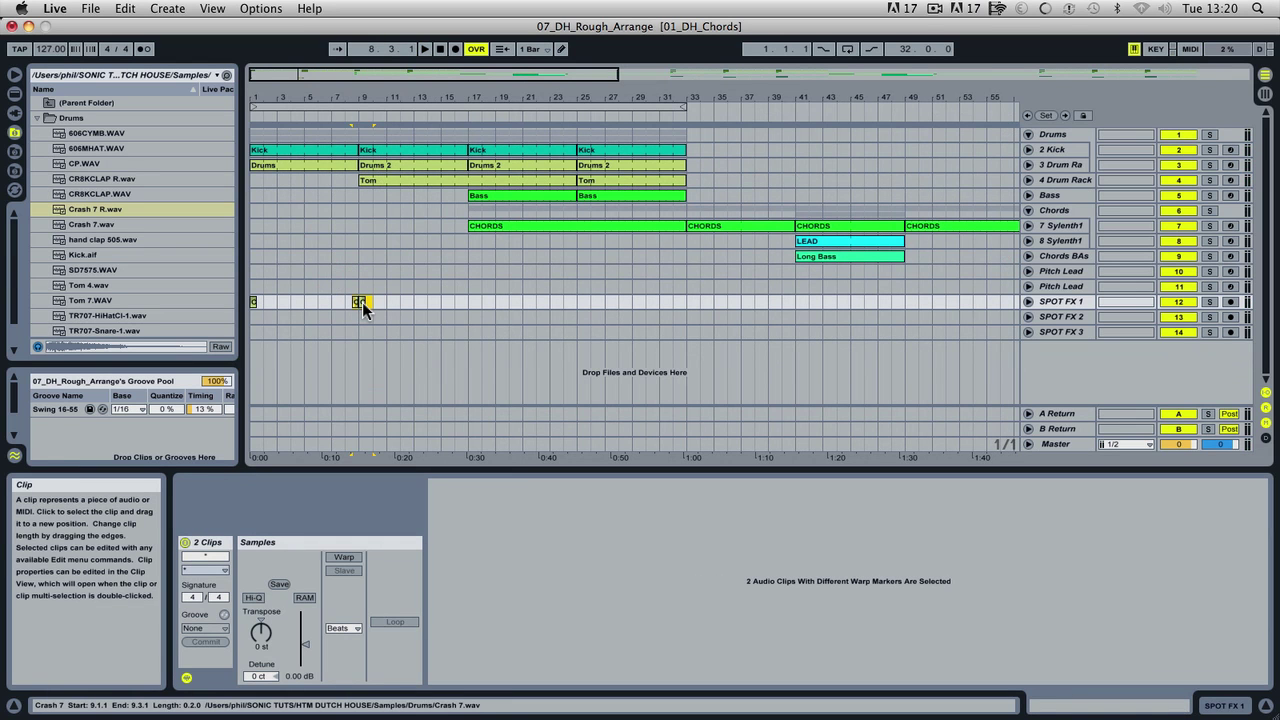
left_click(480, 306)
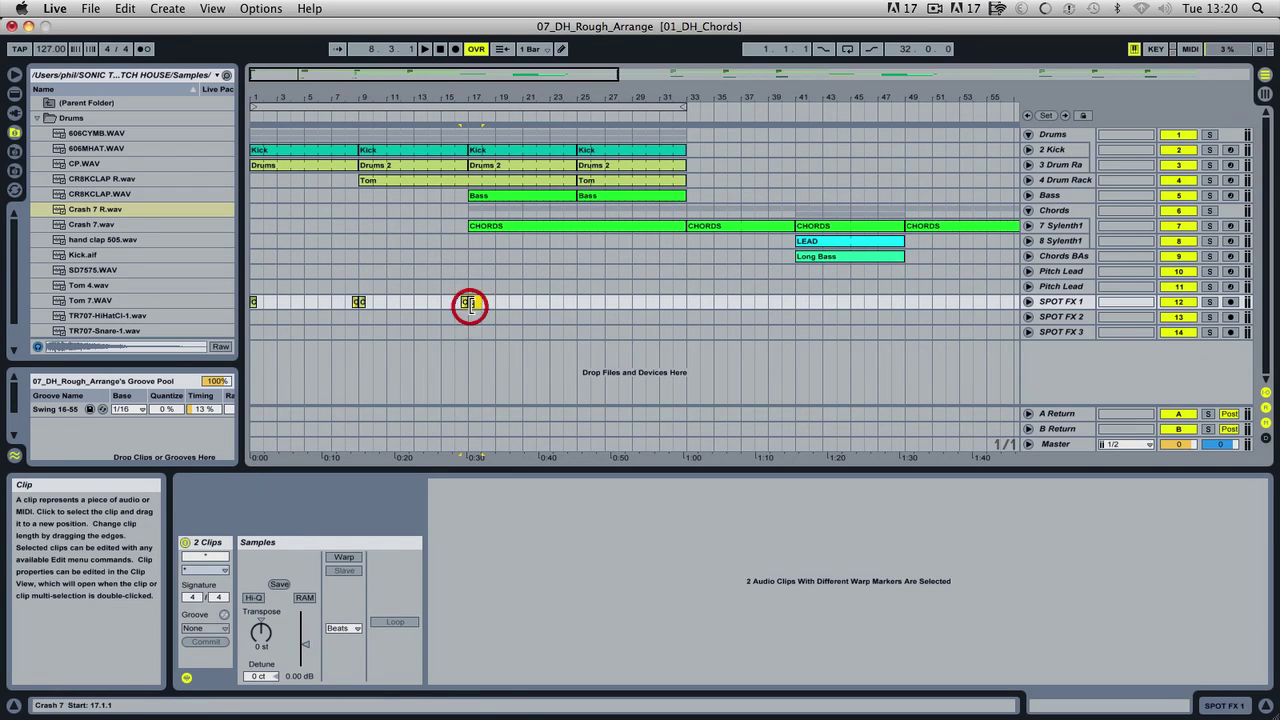
left_click(586, 305)
key("super+v")
left_click(686, 305)
key("super+v")
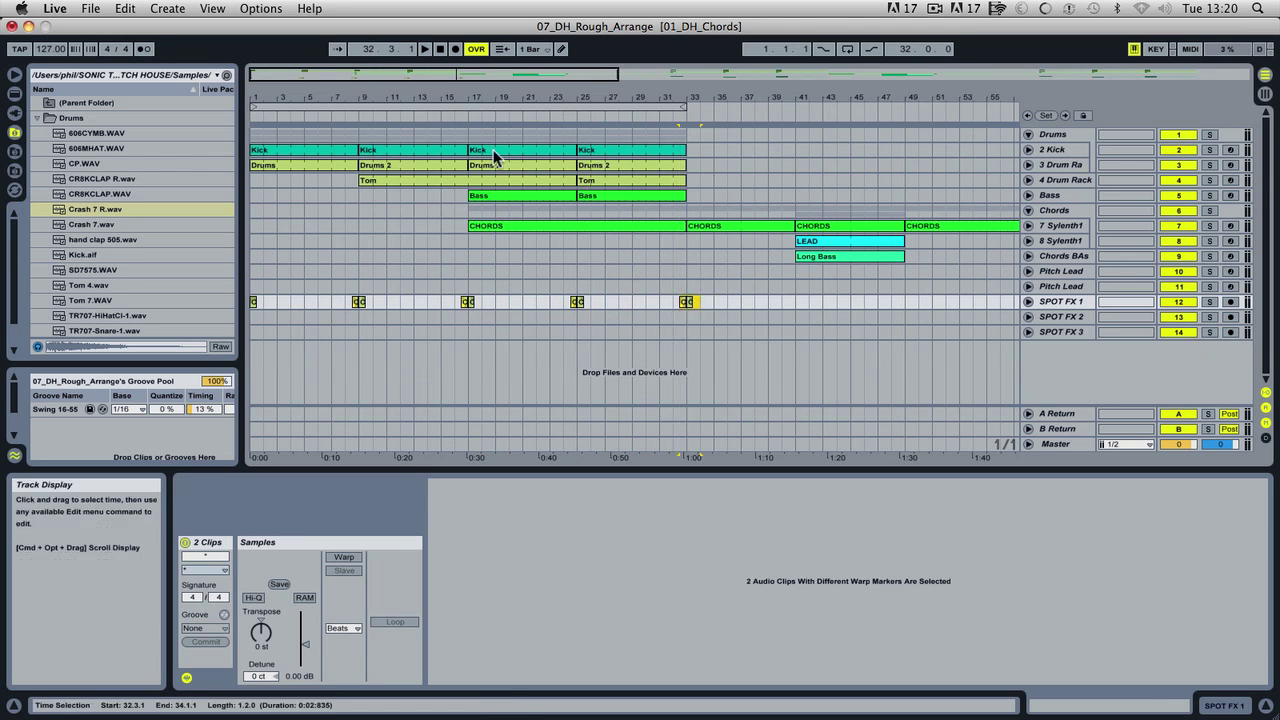
left_click(335, 116)
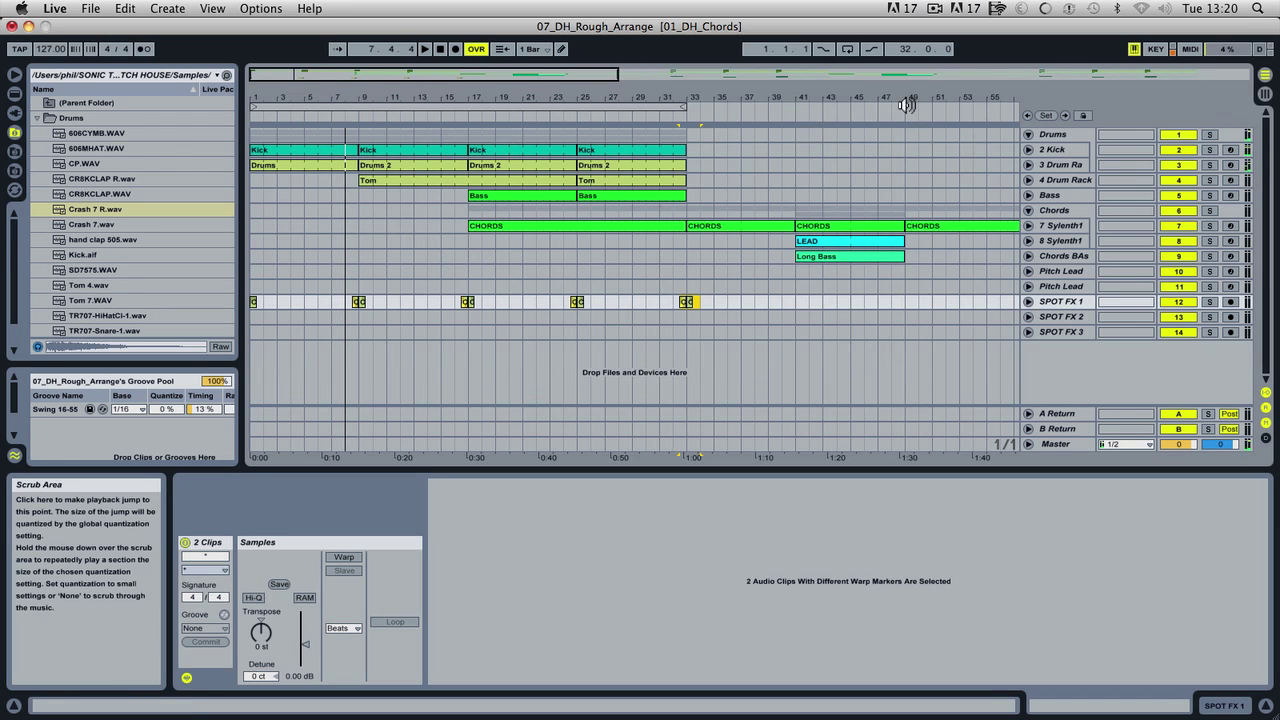
Step: Add an Auto Filter to the 2 Kick track and switch it to high-pass
left_click(1058, 149)
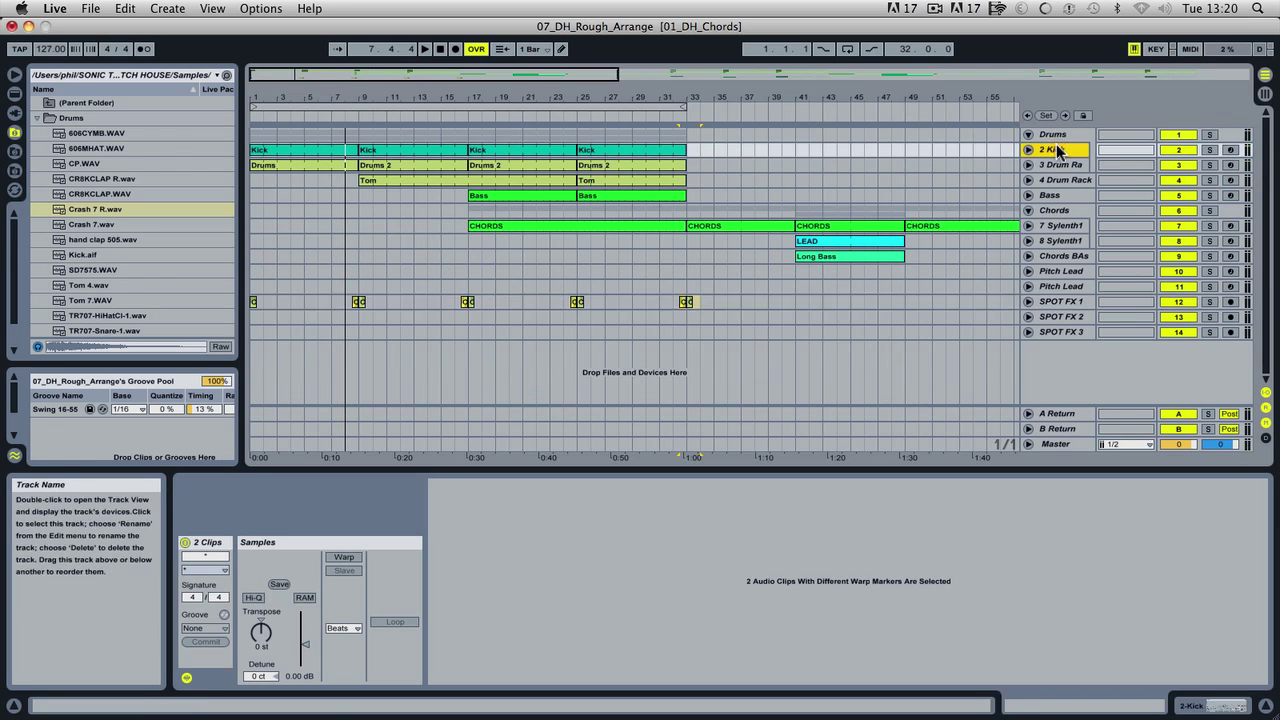
left_click(13, 96)
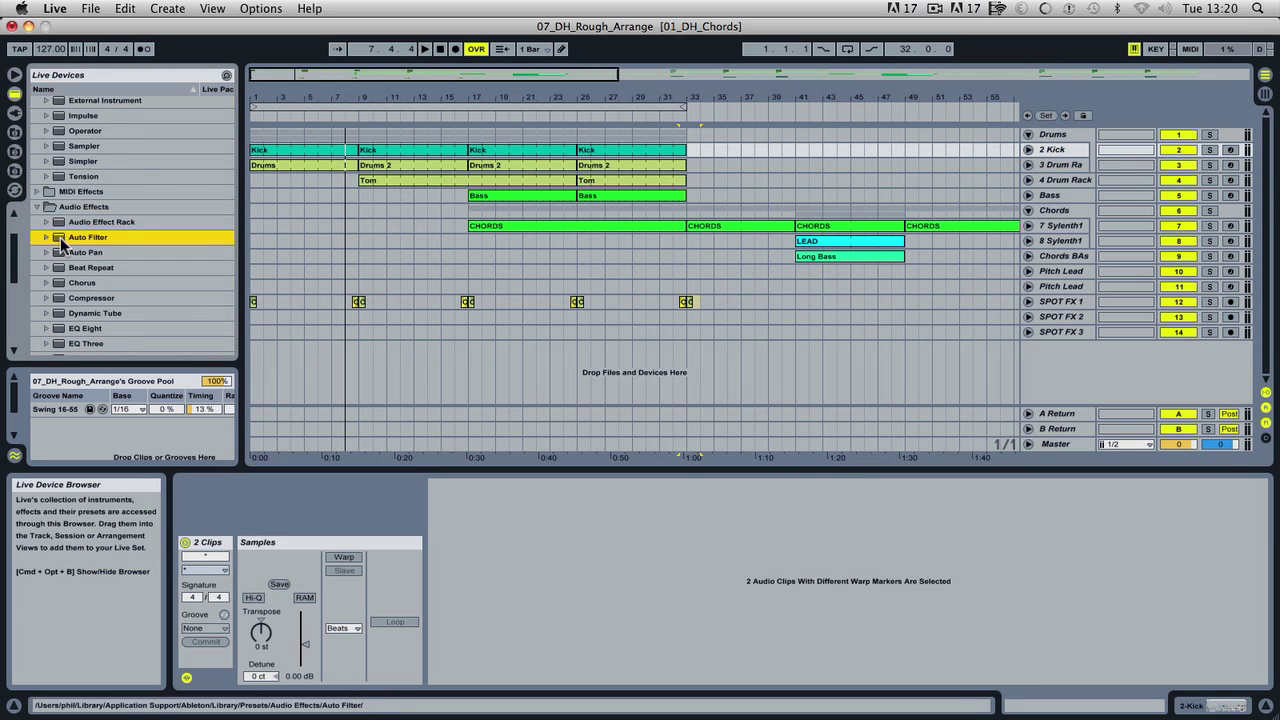
left_click(1066, 149)
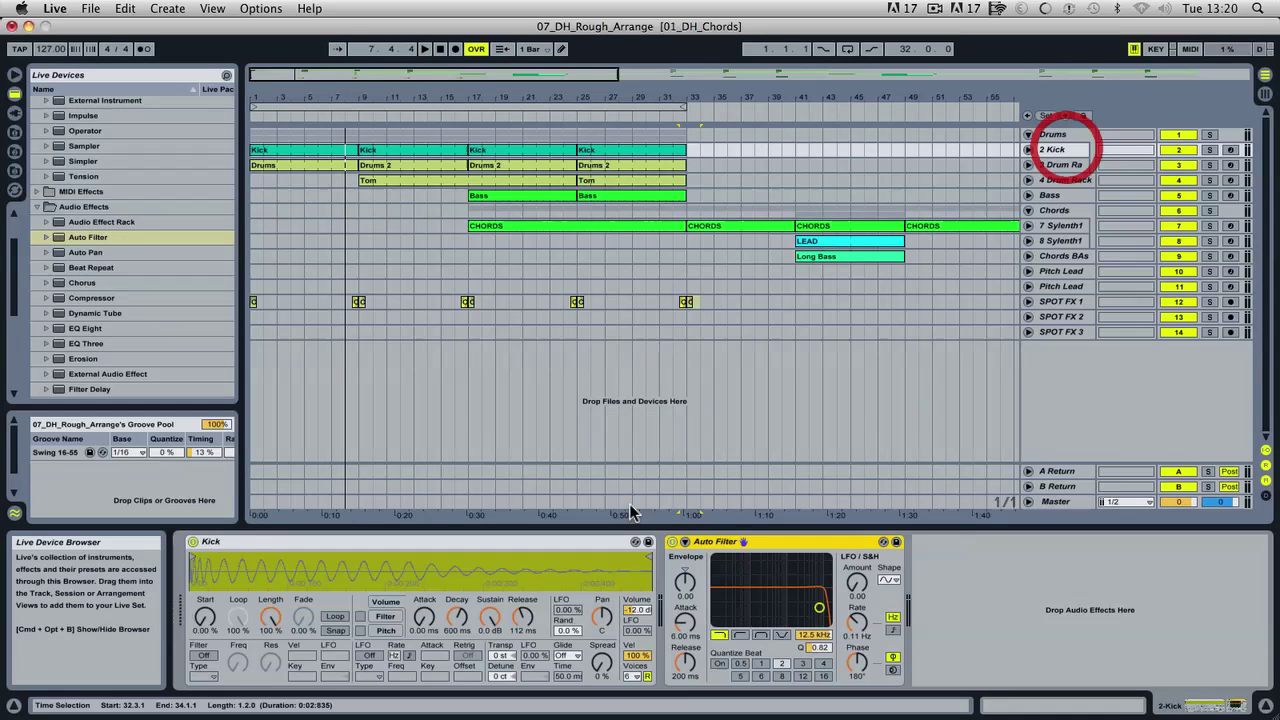
left_click(741, 636)
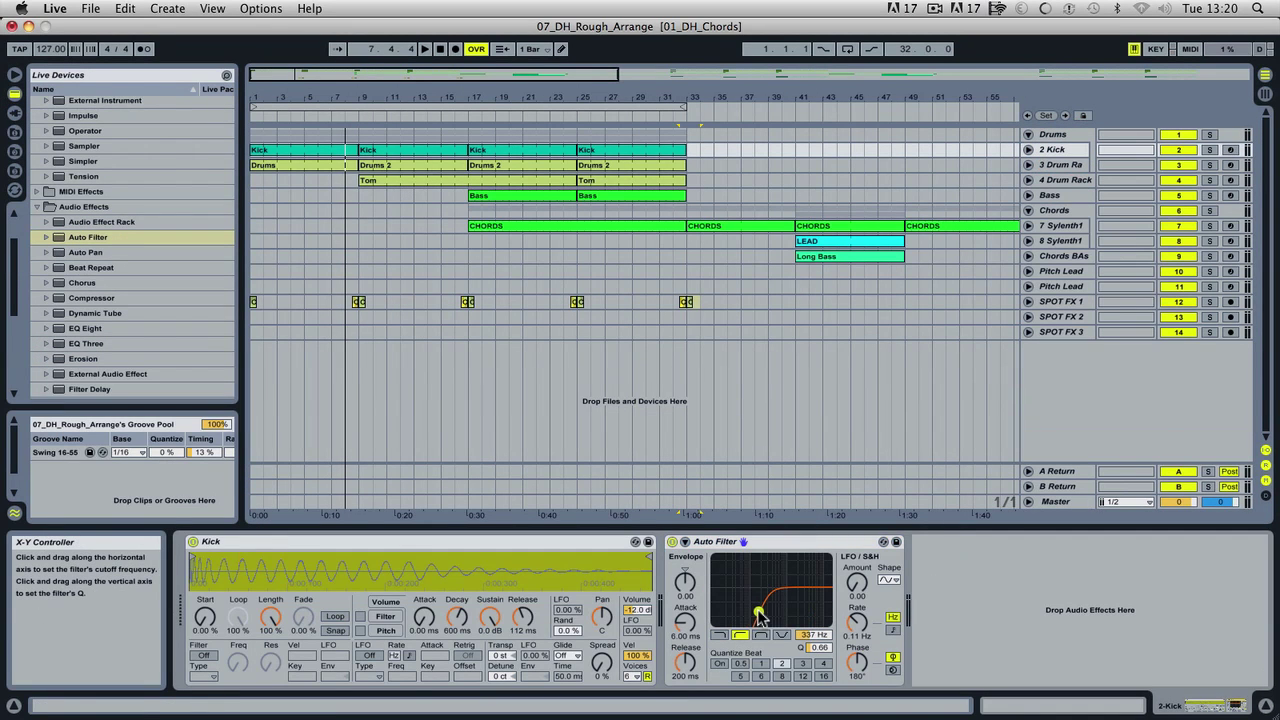
Step: Play the arrangement from bar 1 and set the kick's high-pass filter to 370 Hz with a Q of 0.55
left_click(684, 420)
left_click(251, 113)
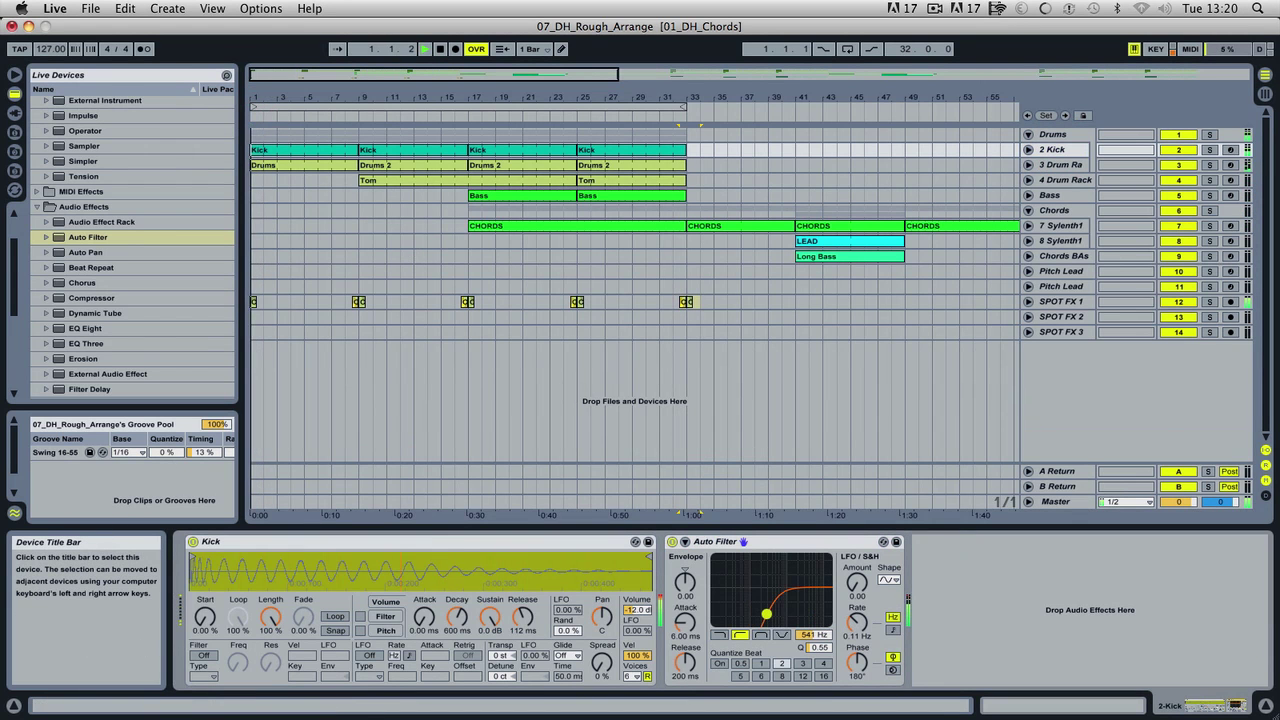
left_click_drag(766, 618, 763, 614)
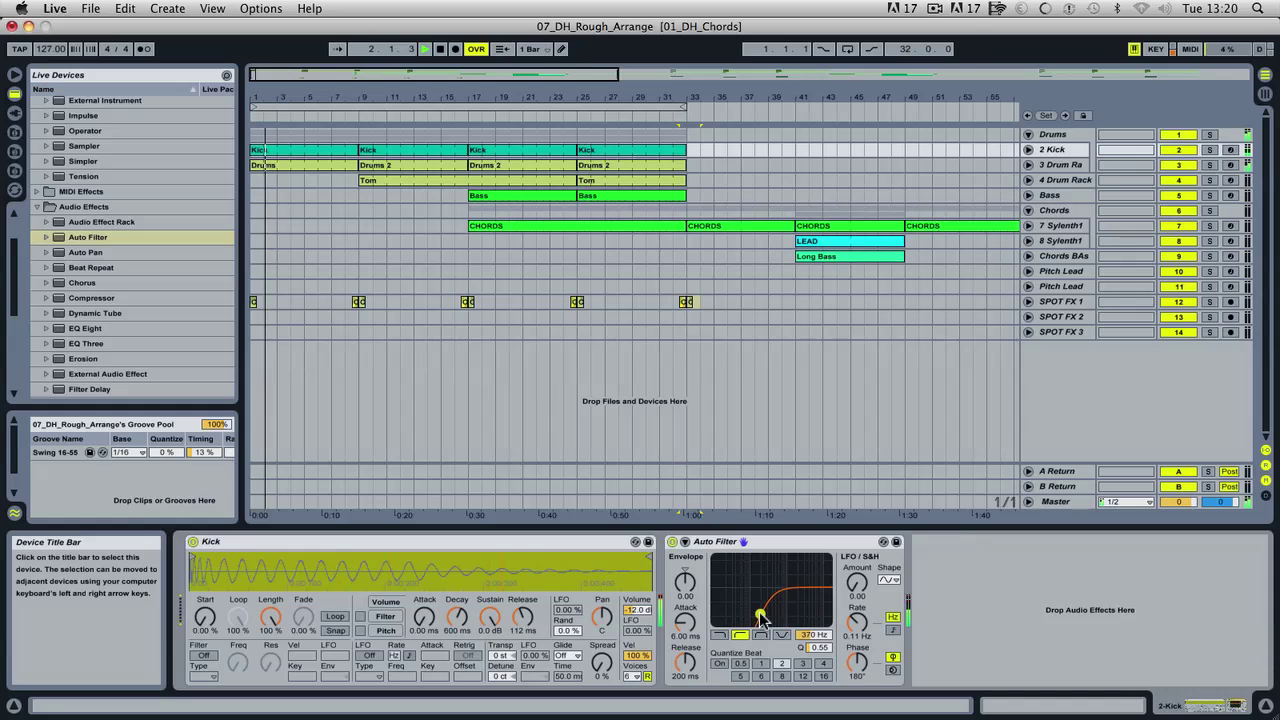
Step: Automate the Device On parameter of the 2 Kick track's Auto Filter so the filter is active only from bar 1 to bar 9
left_click(1028, 149)
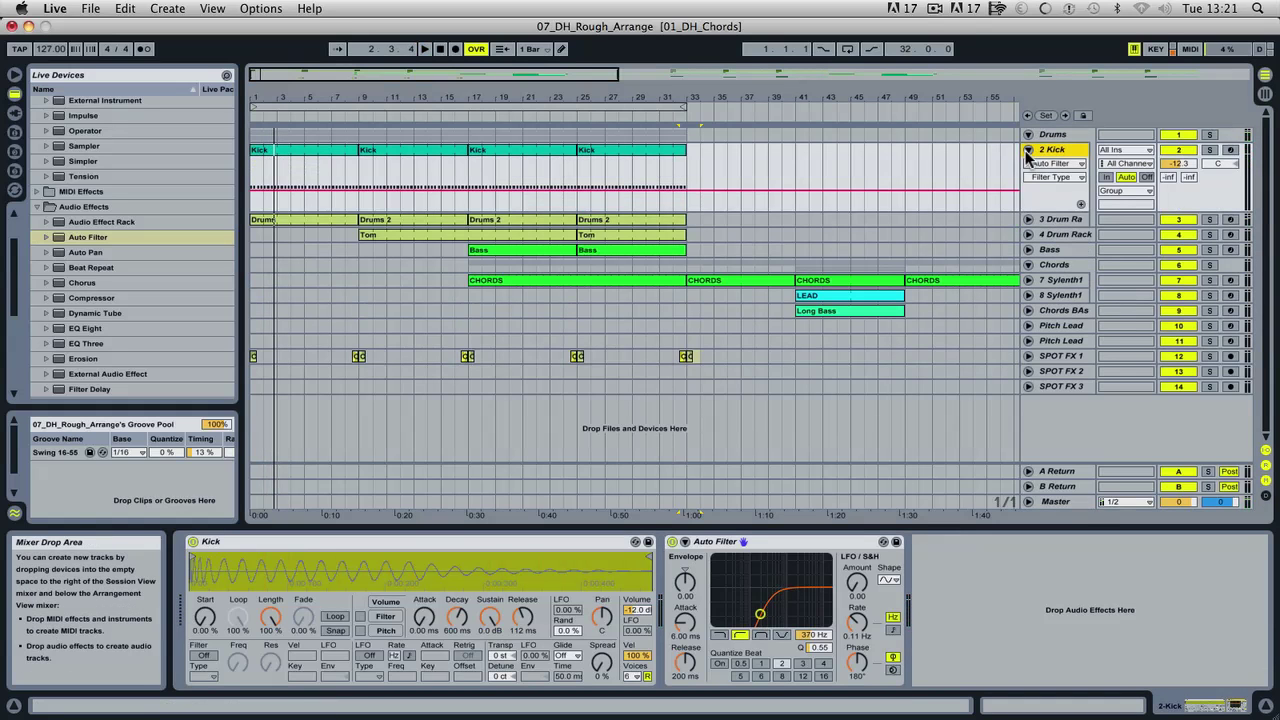
left_click(1052, 177)
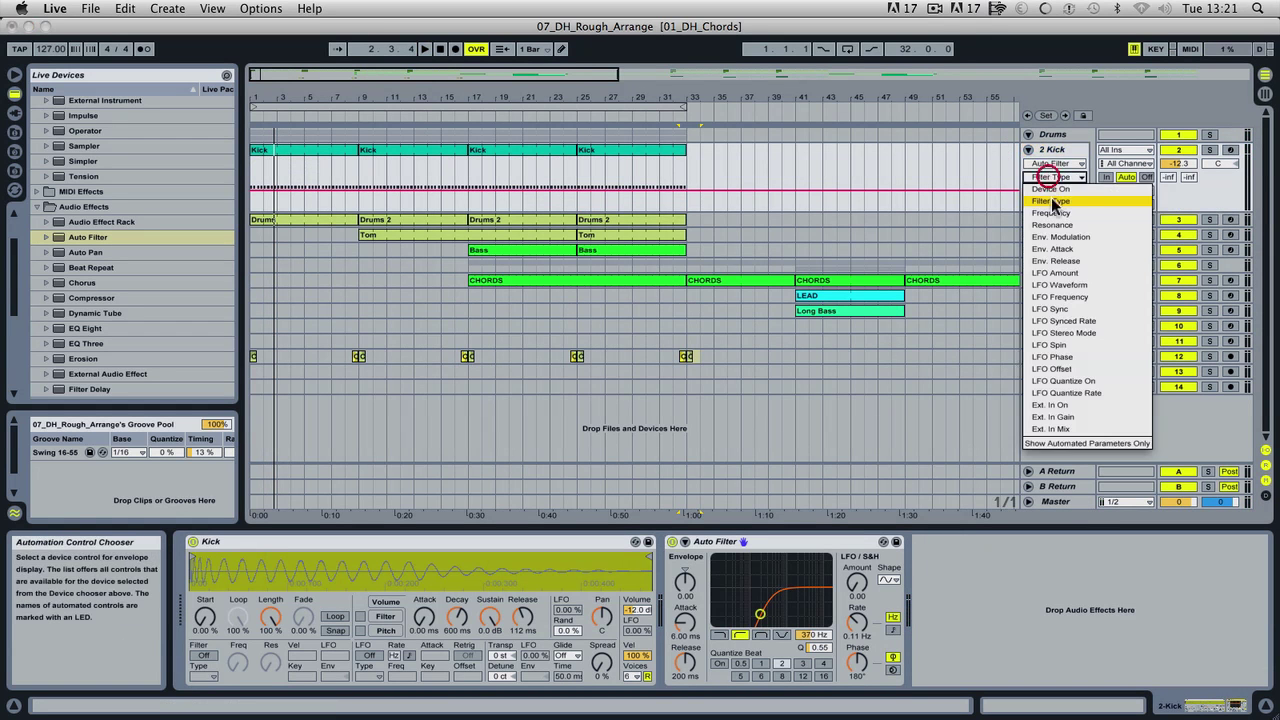
left_click(1051, 190)
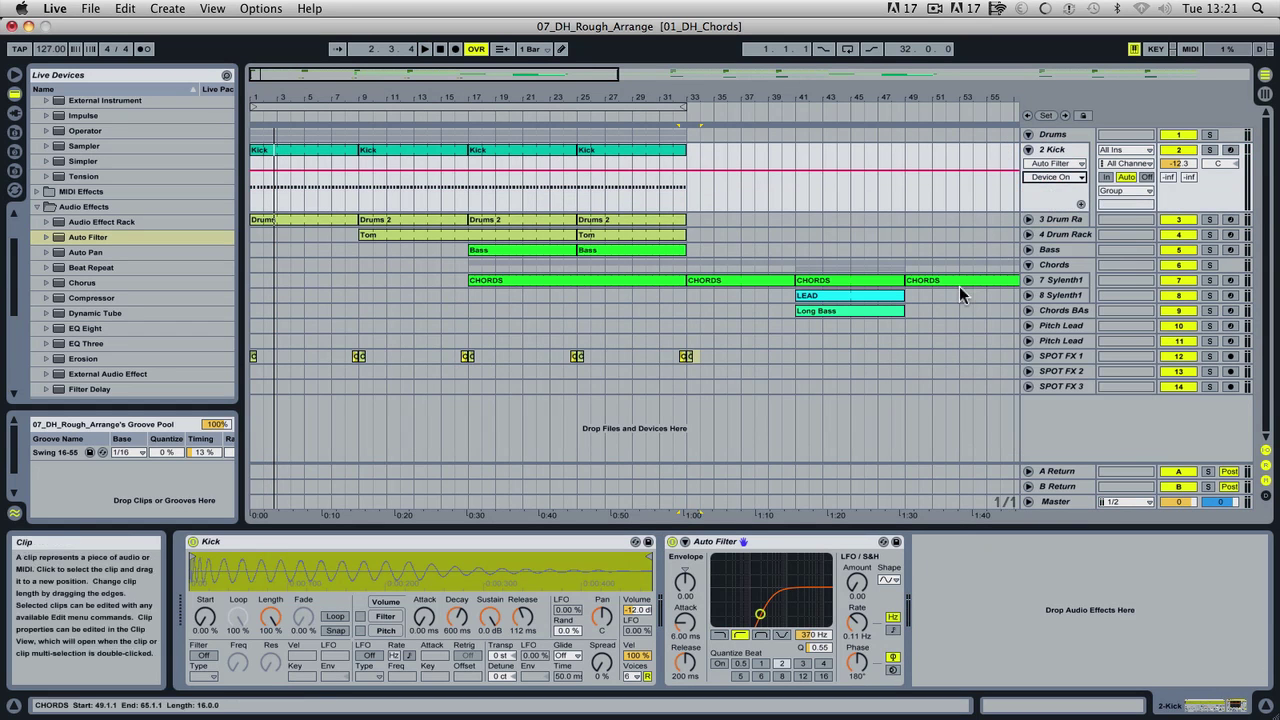
left_click(674, 543)
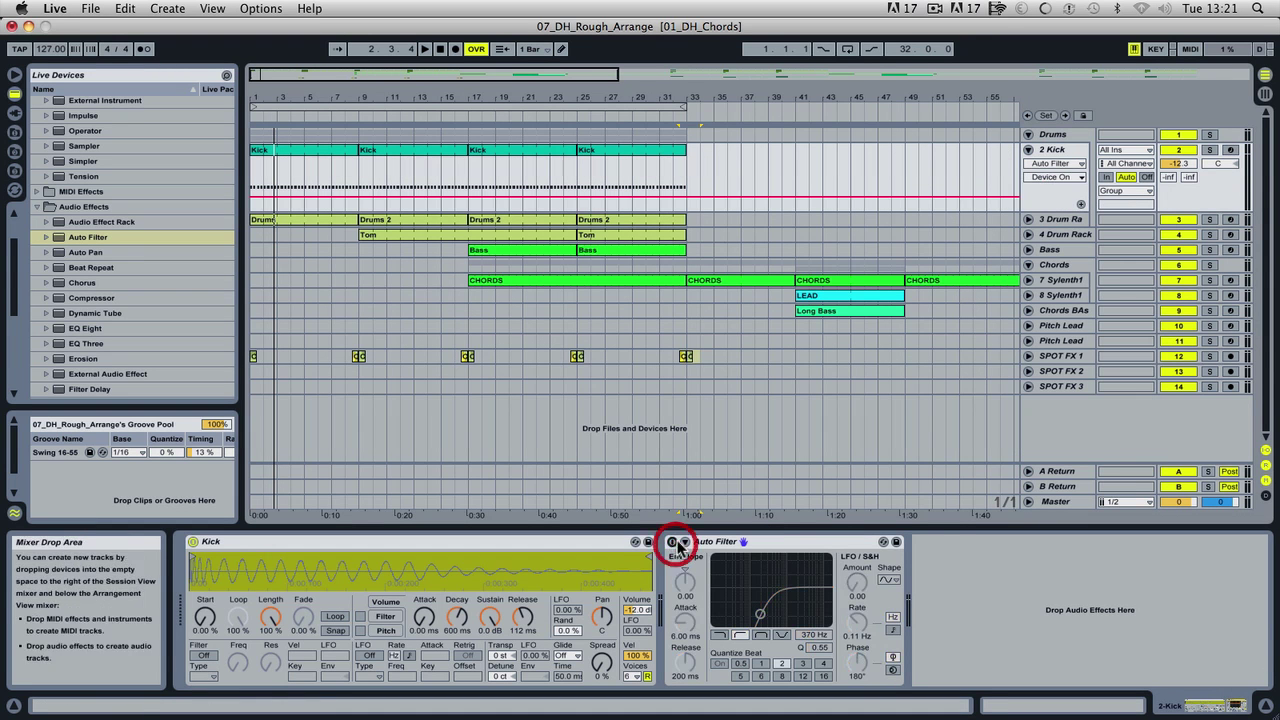
left_click(563, 50)
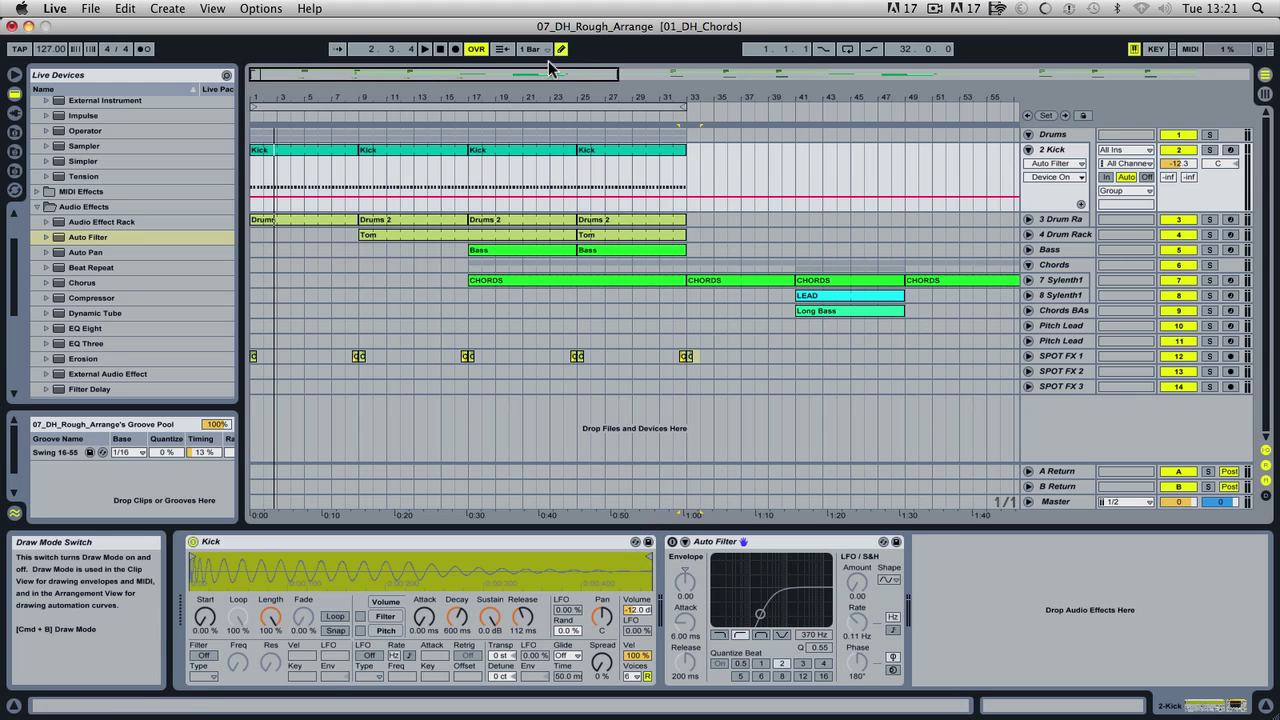
left_click_drag(357, 160, 251, 130)
Step: Play the arrangement from bar 1, shorten the loop range to 8 bars ending at bar 9, and leave draw mode
key("space")
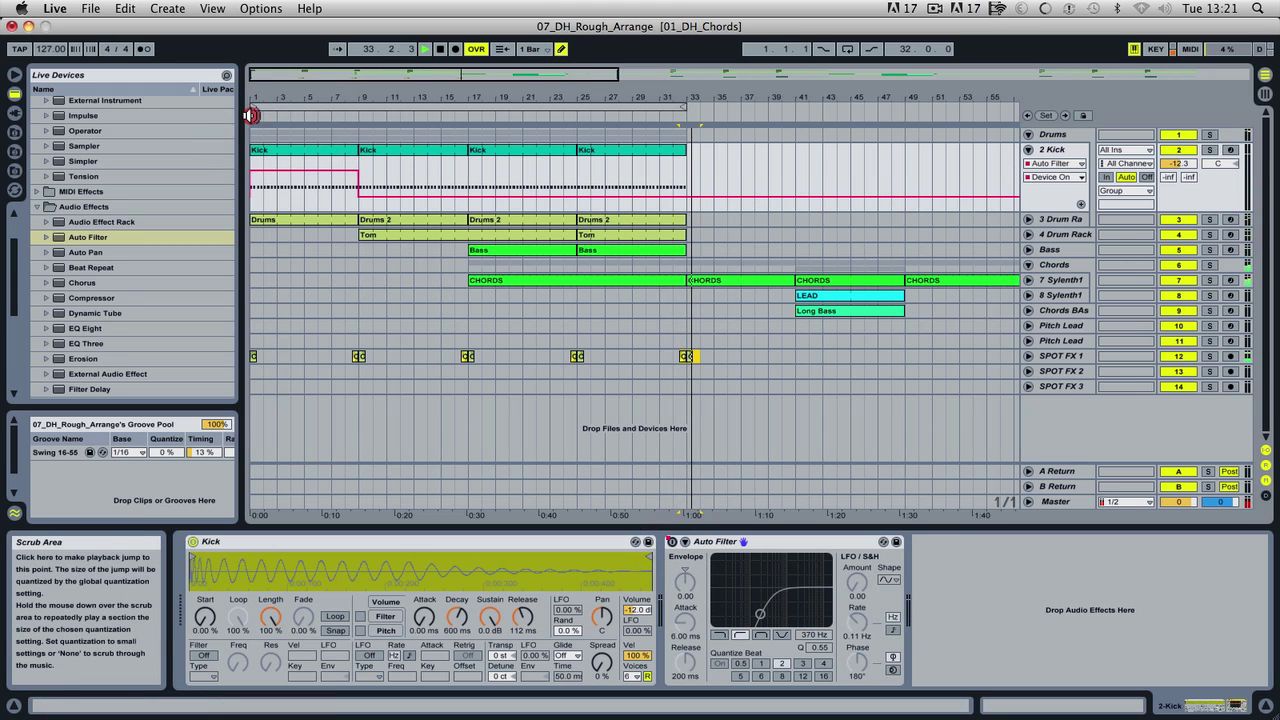
left_click(251, 115)
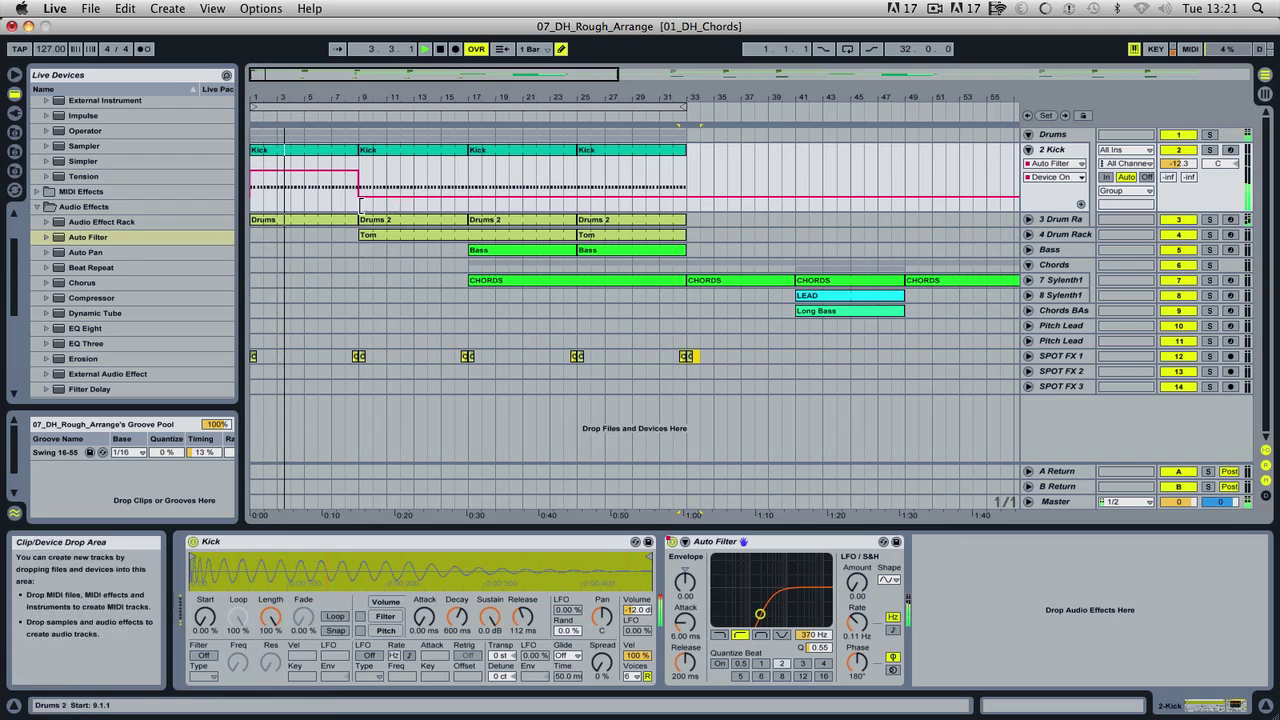
left_click_drag(686, 104, 356, 104)
key("space")
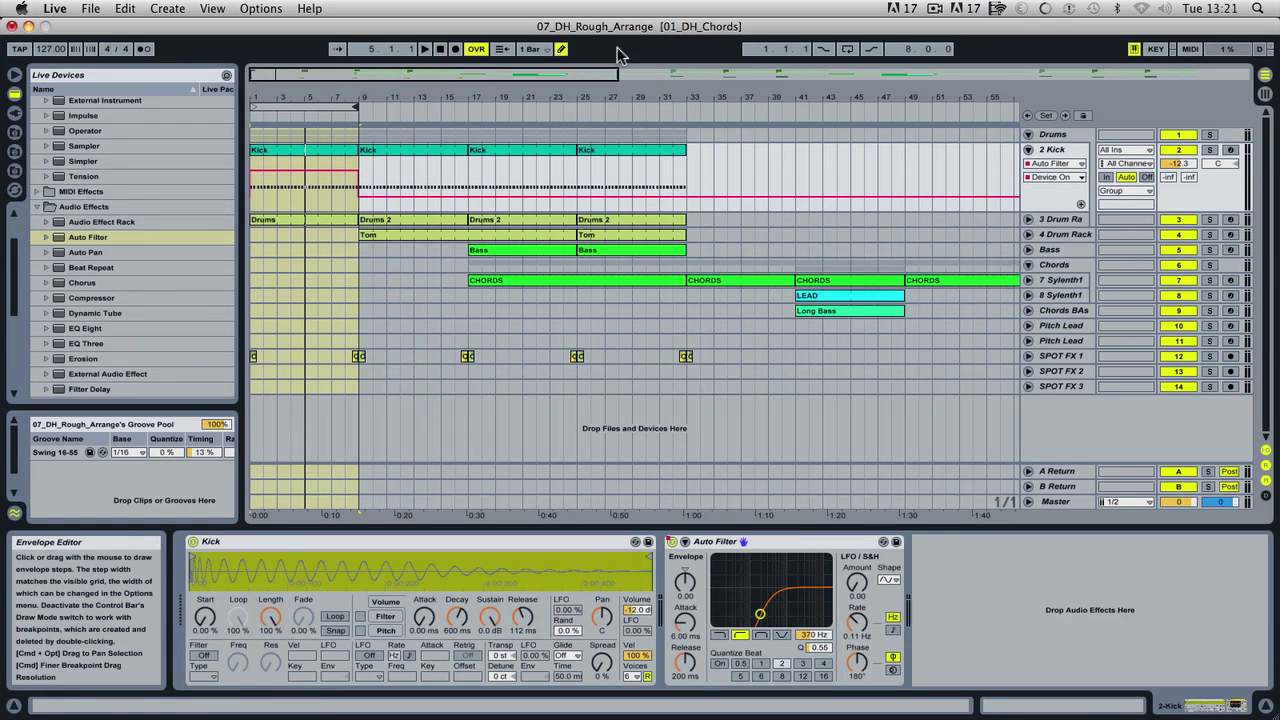
left_click(561, 49)
Step: Add Tom 7 notes to the first Drums clip at 1.1.2, 1.1.4, 1.2.3, 1.3.4 and 1.4.3 during playback
left_click(318, 224)
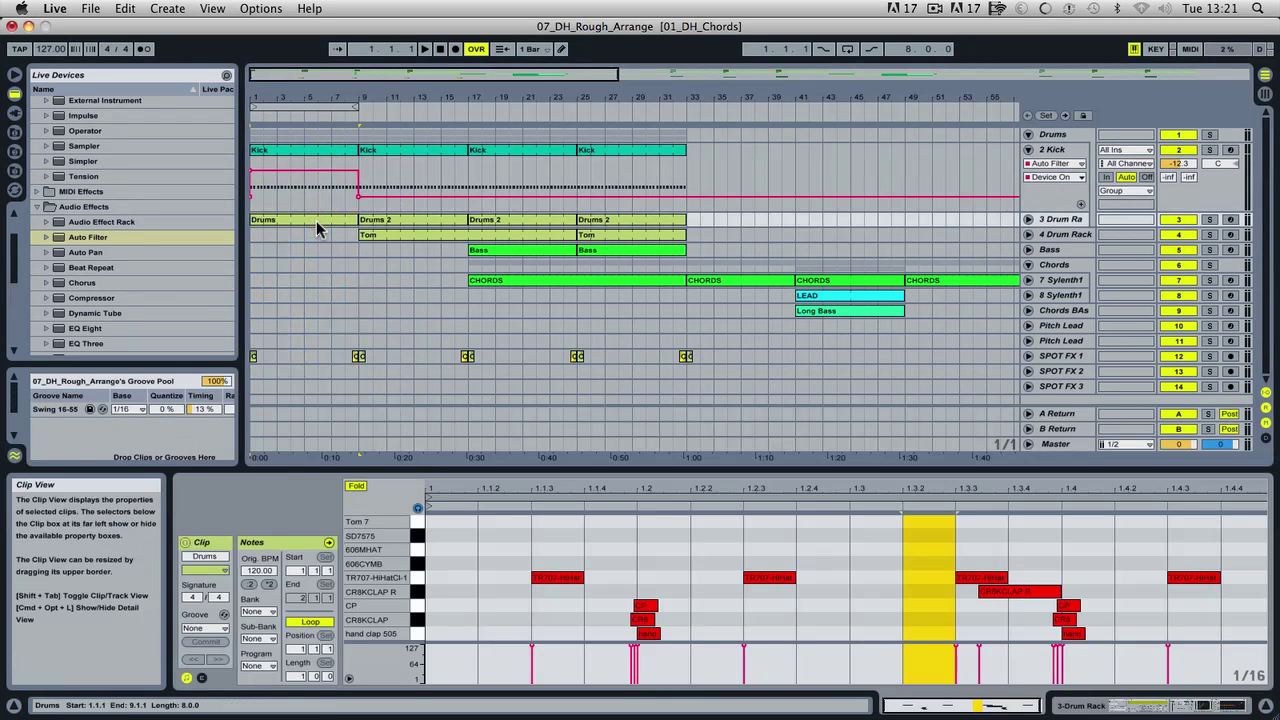
left_click(419, 524)
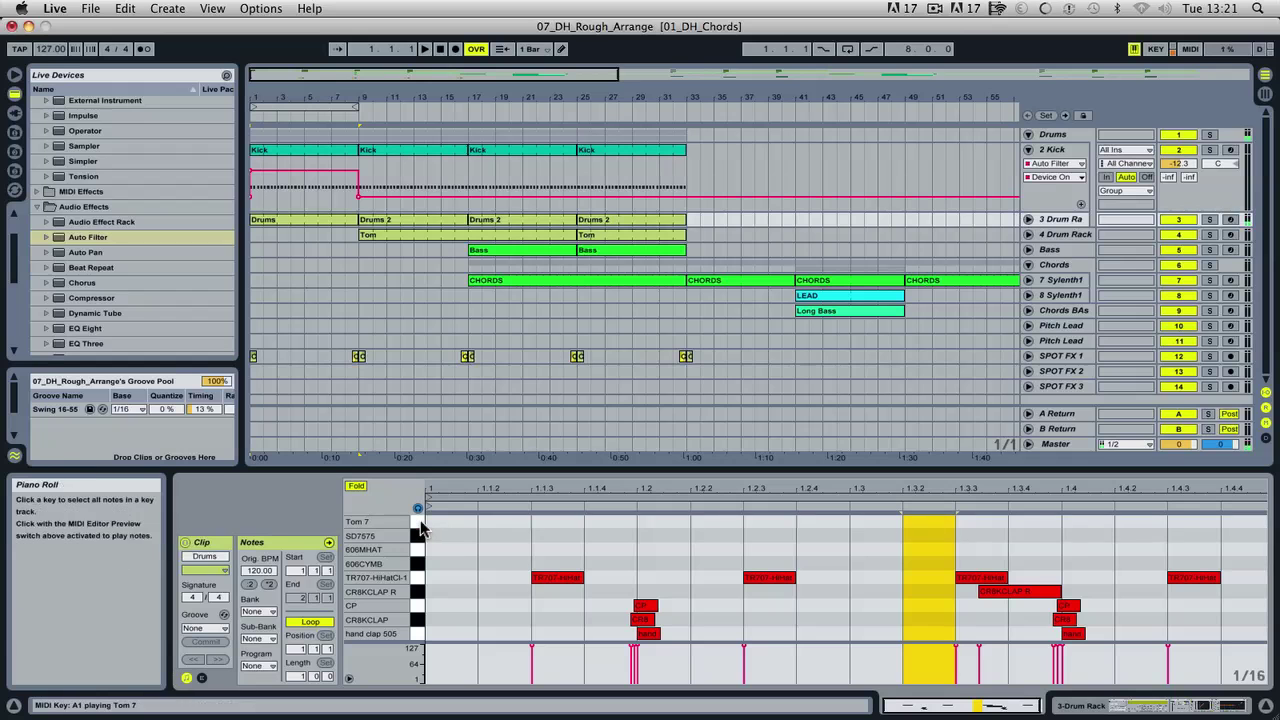
double_click(511, 521)
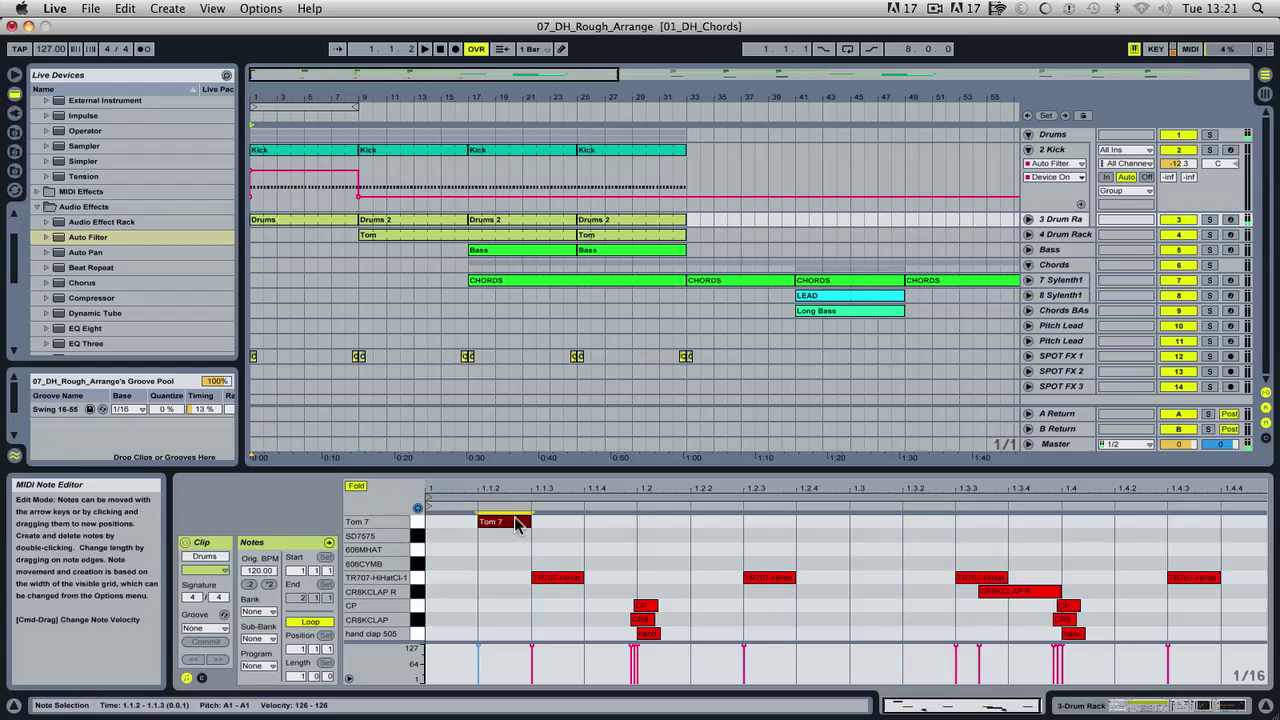
double_click(670, 522)
left_click_drag(672, 530, 619, 530)
double_click(766, 522)
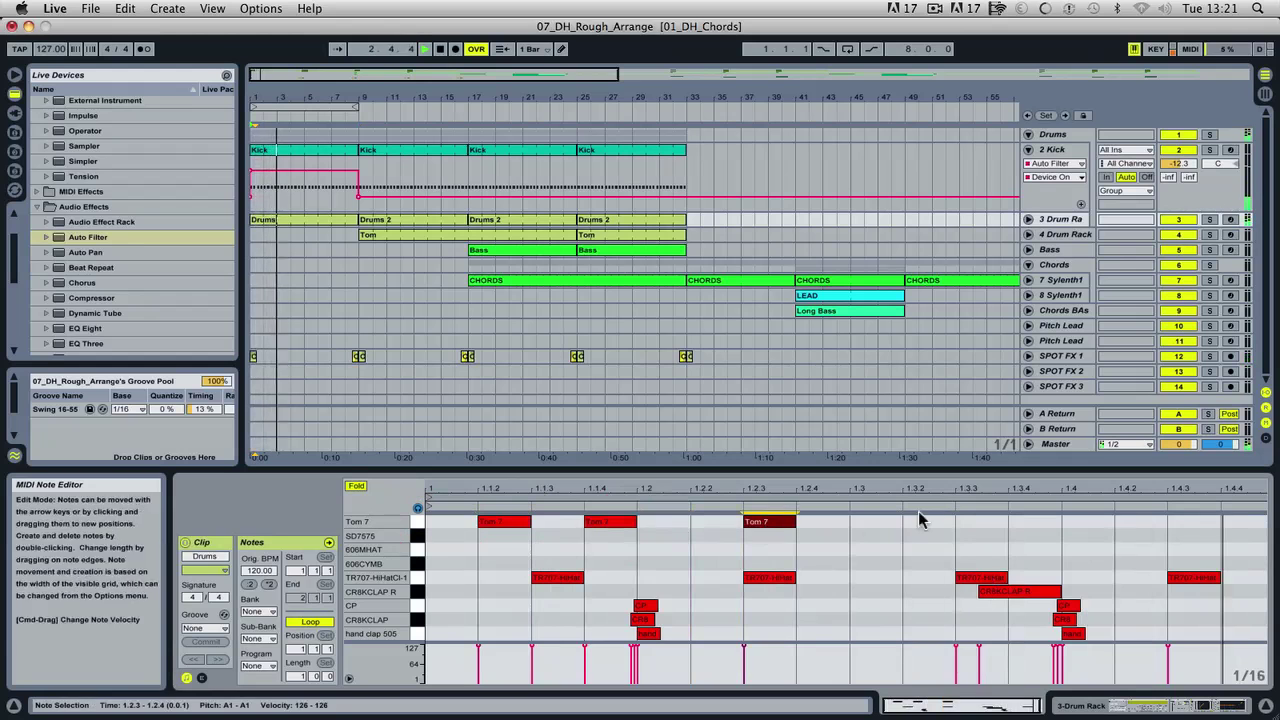
double_click(981, 521)
double_click(1137, 521)
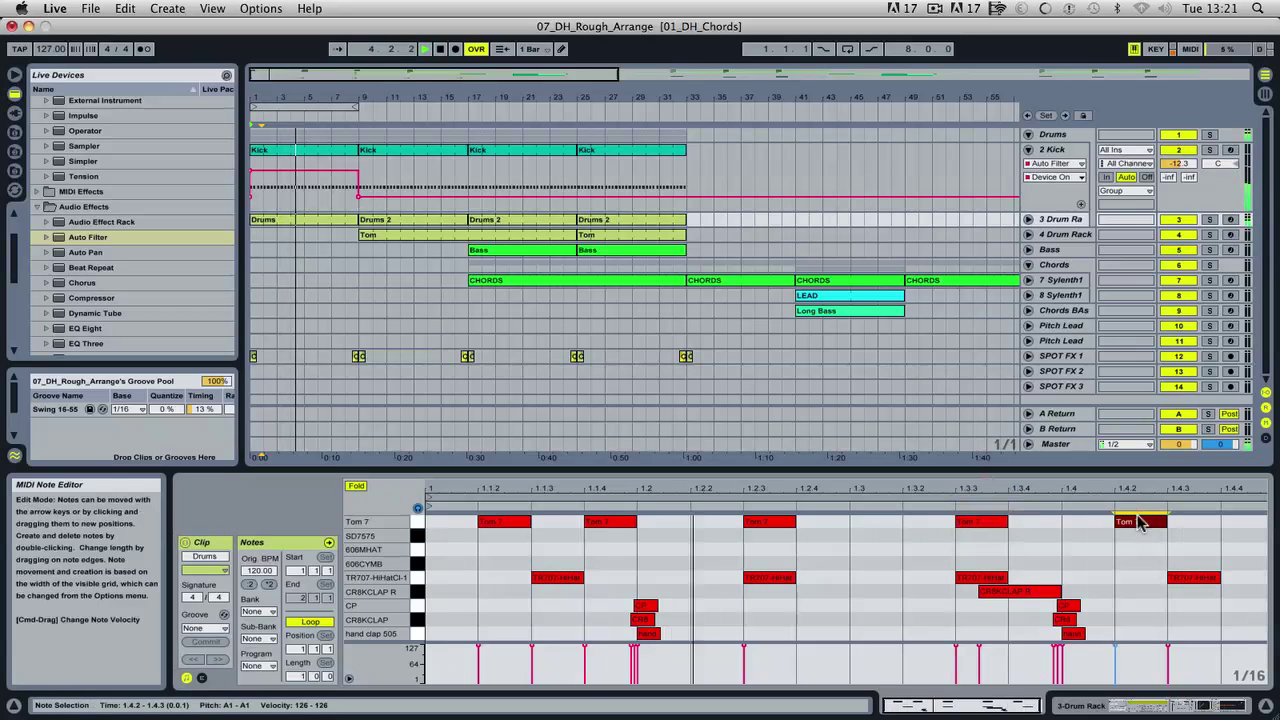
left_click_drag(943, 523, 1199, 524)
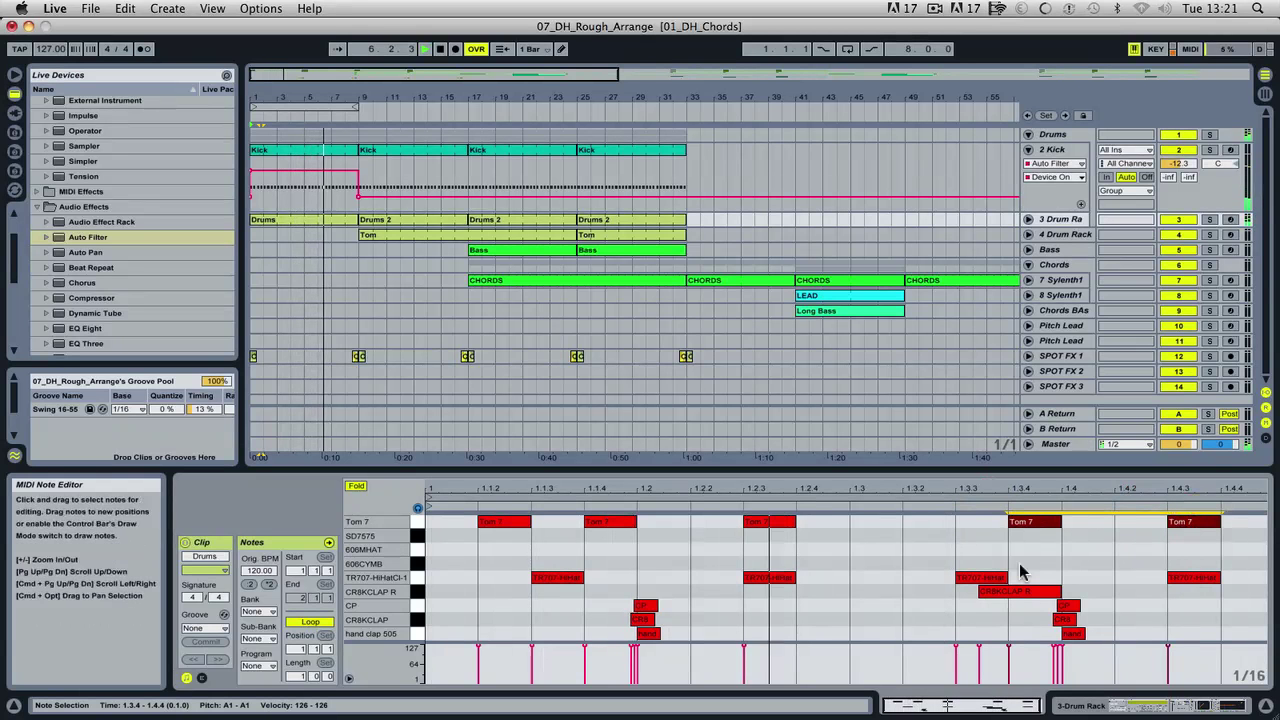
Step: Open the Tom clip at bar 9 on the 4 Drum Rack track and check its note pattern
left_click(1194, 701)
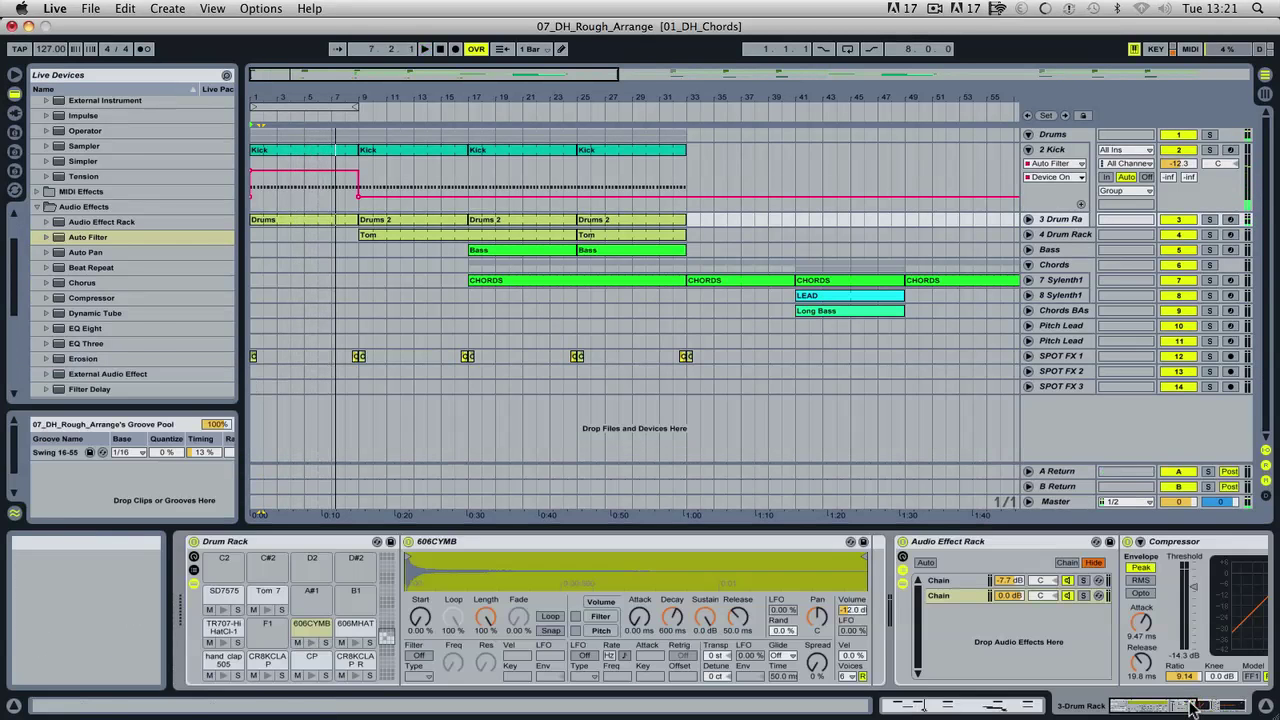
double_click(424, 234)
double_click(464, 527)
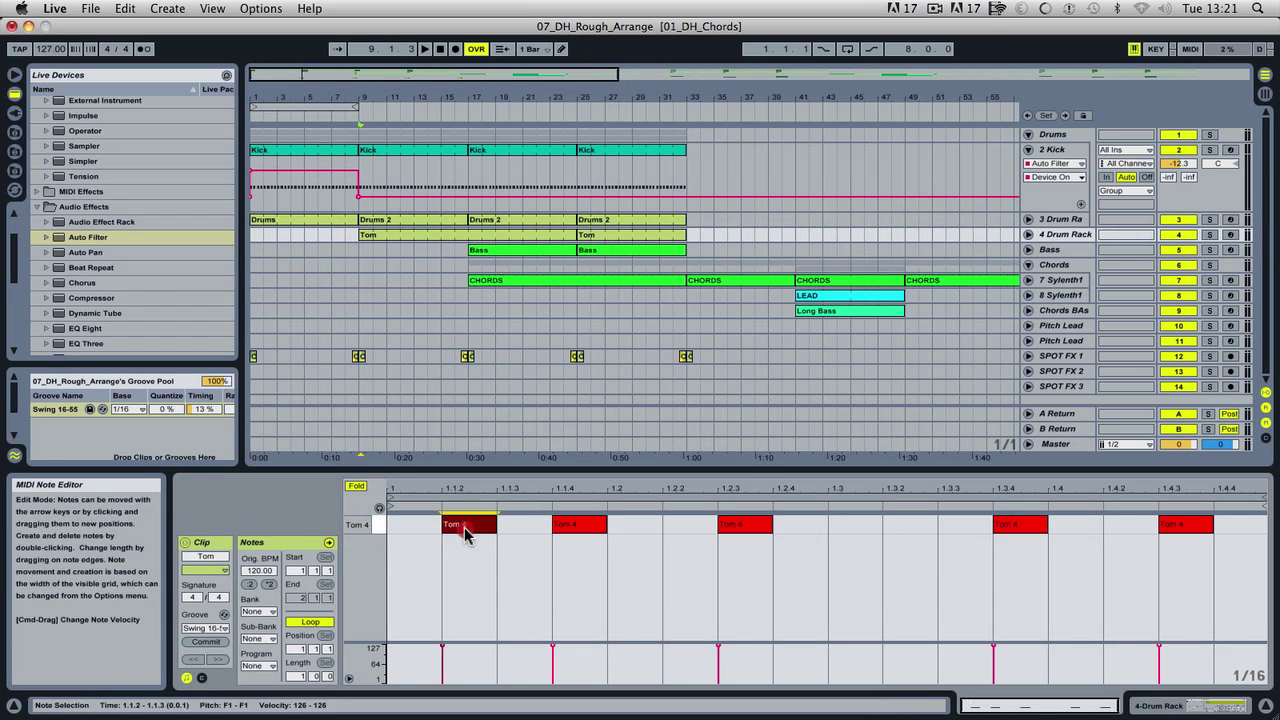
double_click(464, 527)
Step: Play the first Drums clip, select the Tom 7 pad in its Drum Rack and enable that sample's filter
double_click(312, 229)
key("space")
left_click(1167, 707)
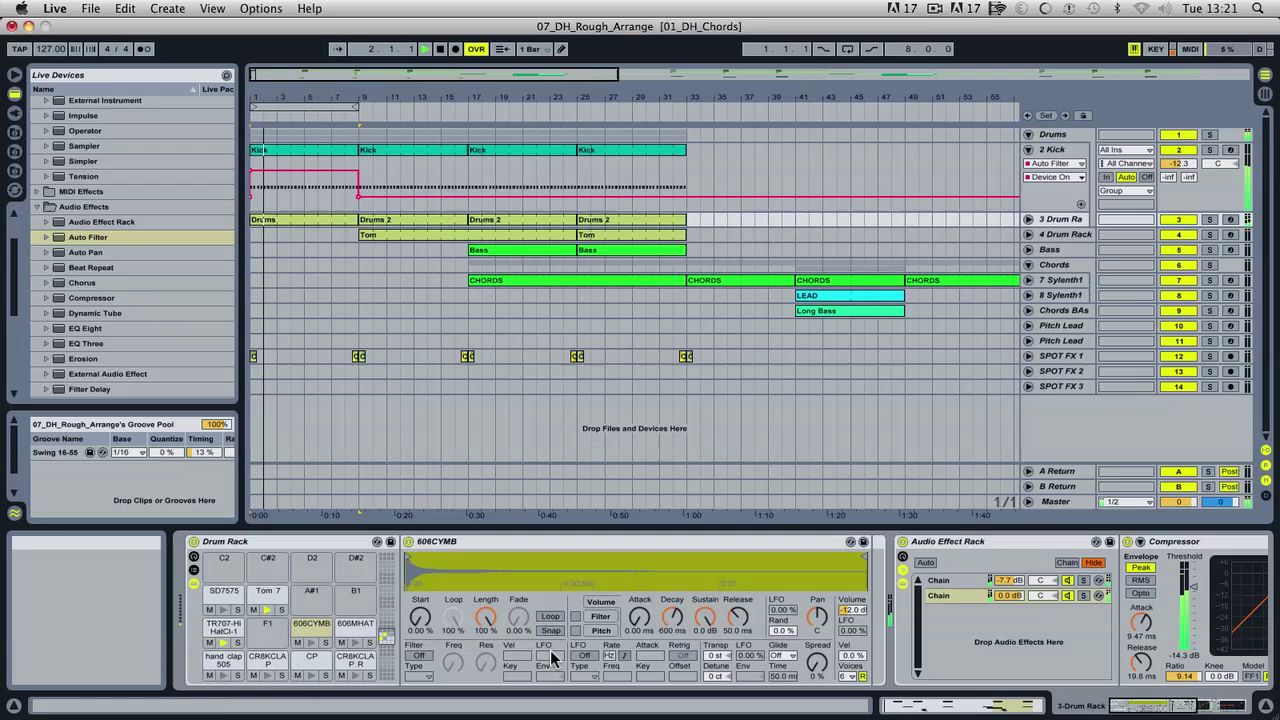
key("space")
left_click(259, 598)
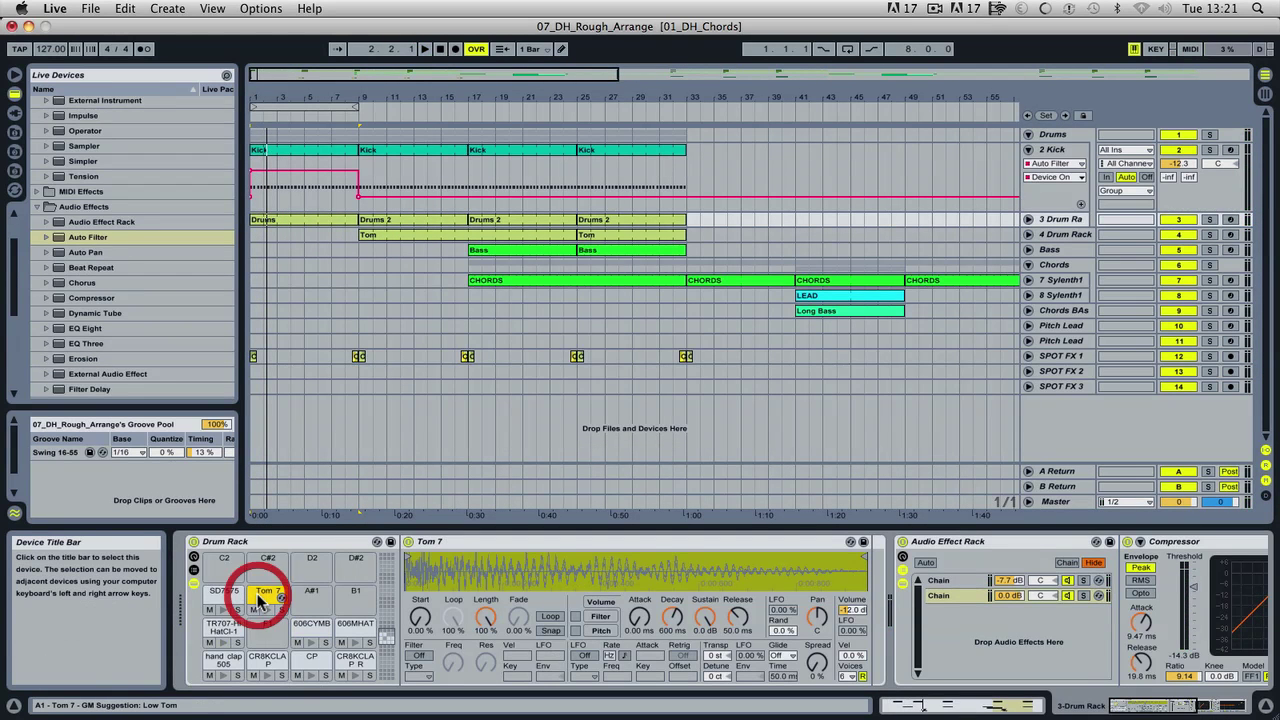
left_click(421, 656)
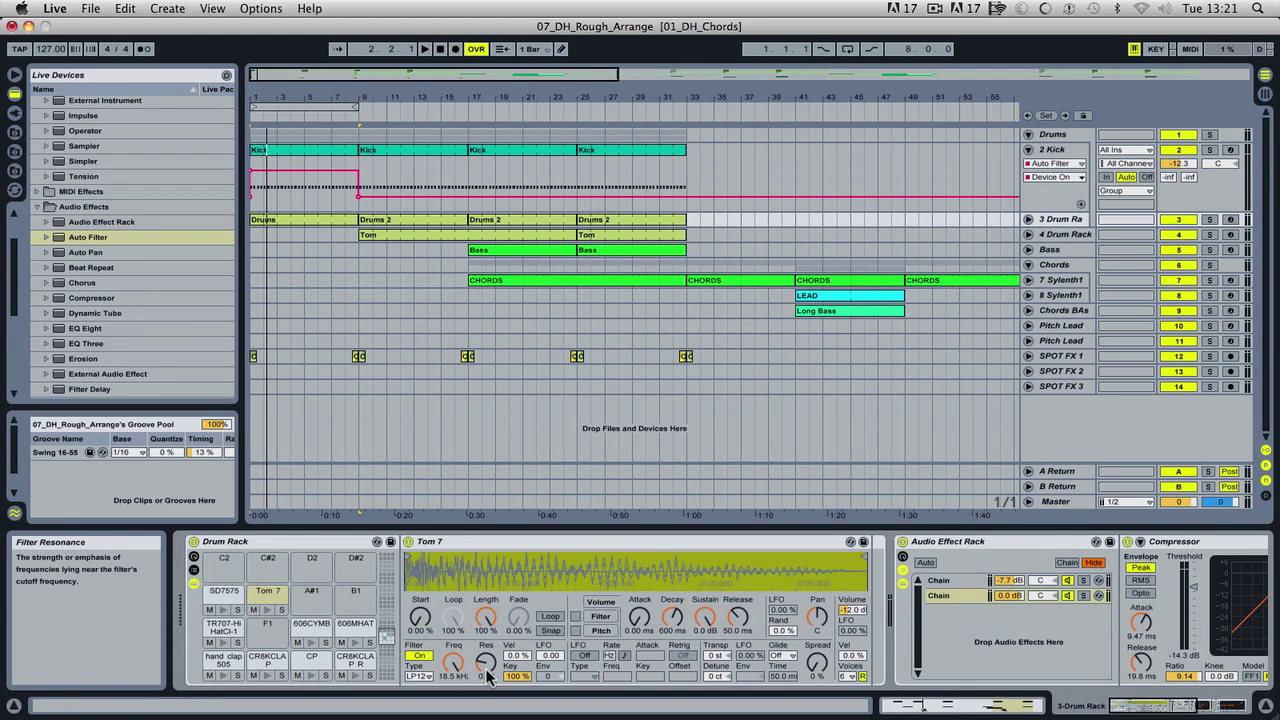
Step: Shape Tom 7 during playback: filter cutoff 495 Hz, filter envelope amount 34 with 414 ms release, and transpose +3 st
key("space")
left_click(578, 622)
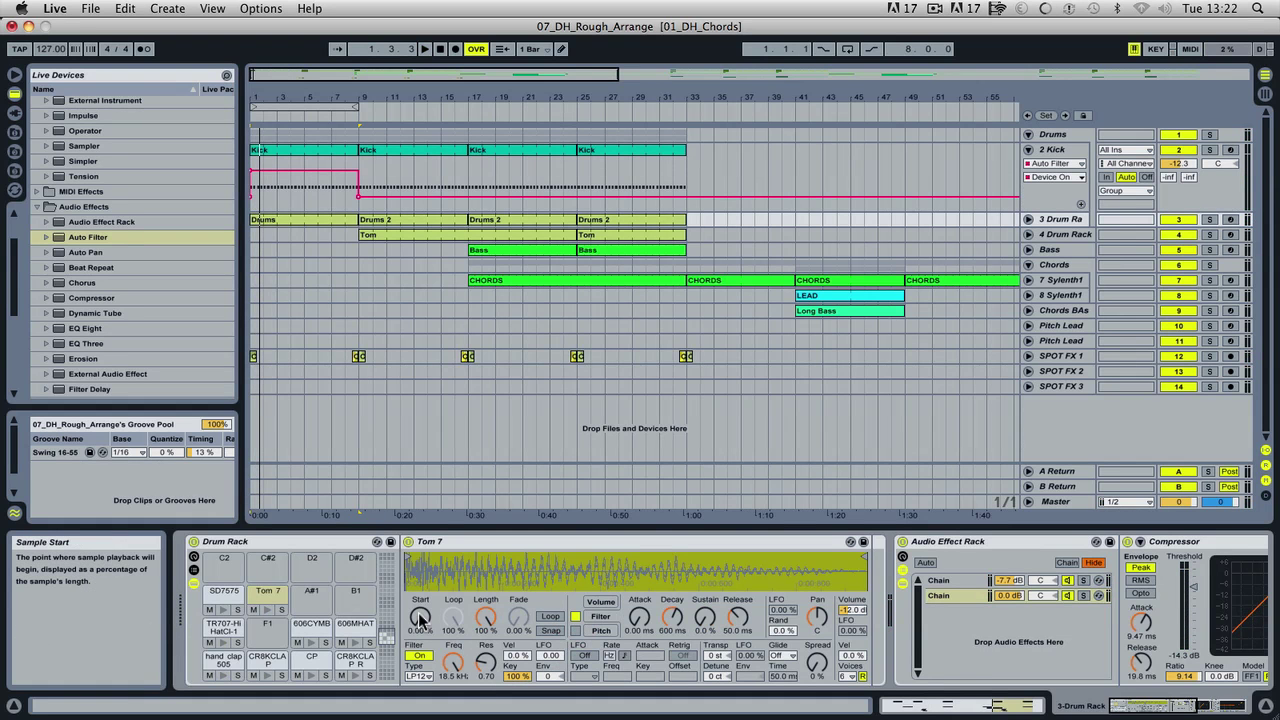
mouse_move(455, 672)
left_mouse_down()
mouse_move(455, 700)
mouse_move(458, 690)
left_mouse_up()
left_click_drag(547, 677, 547, 665)
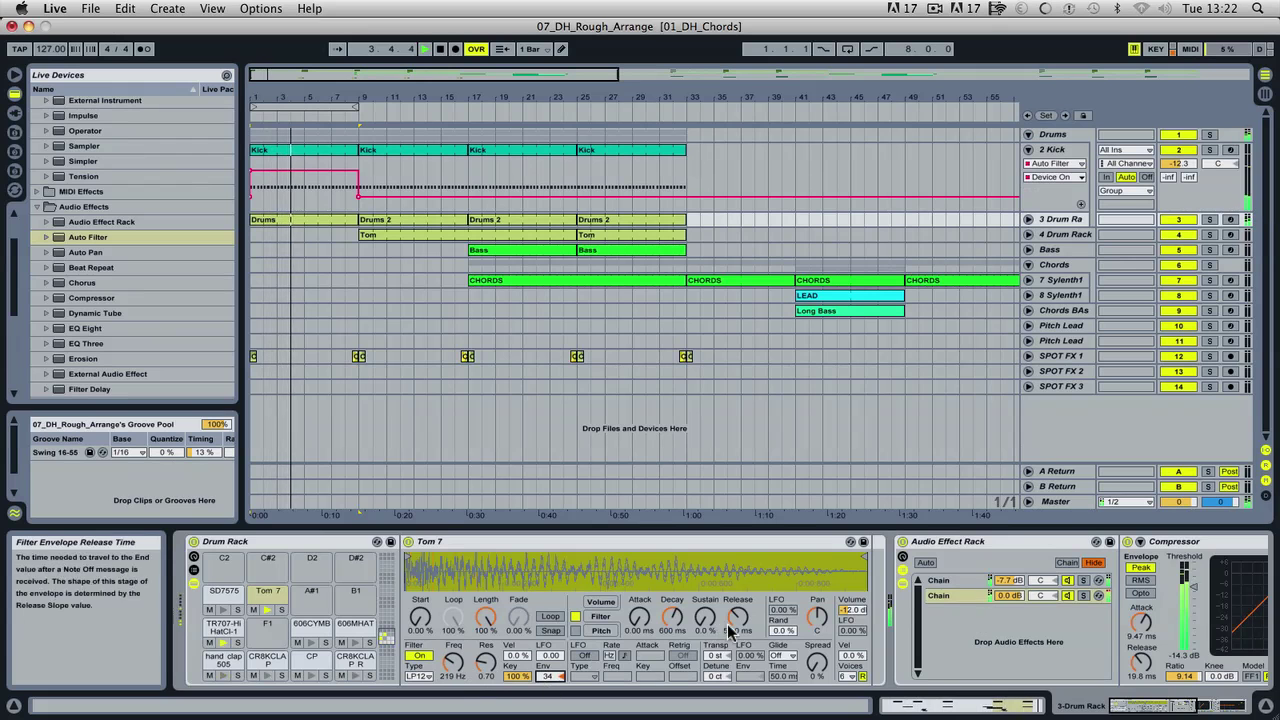
left_click_drag(716, 655, 730, 614)
left_click_drag(453, 663, 453, 652)
Step: Try the BP24 filter type on Tom 7, then set the type to LP24
left_click(418, 677)
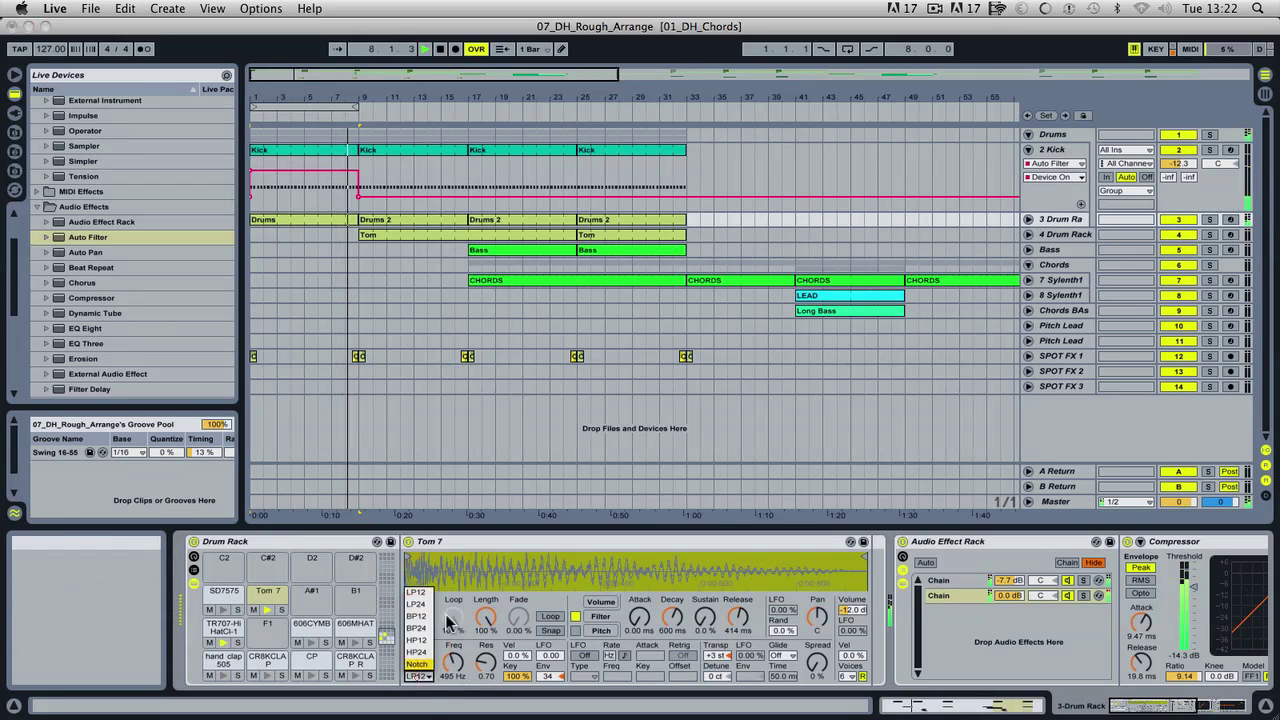
left_click(420, 622)
left_click(416, 628)
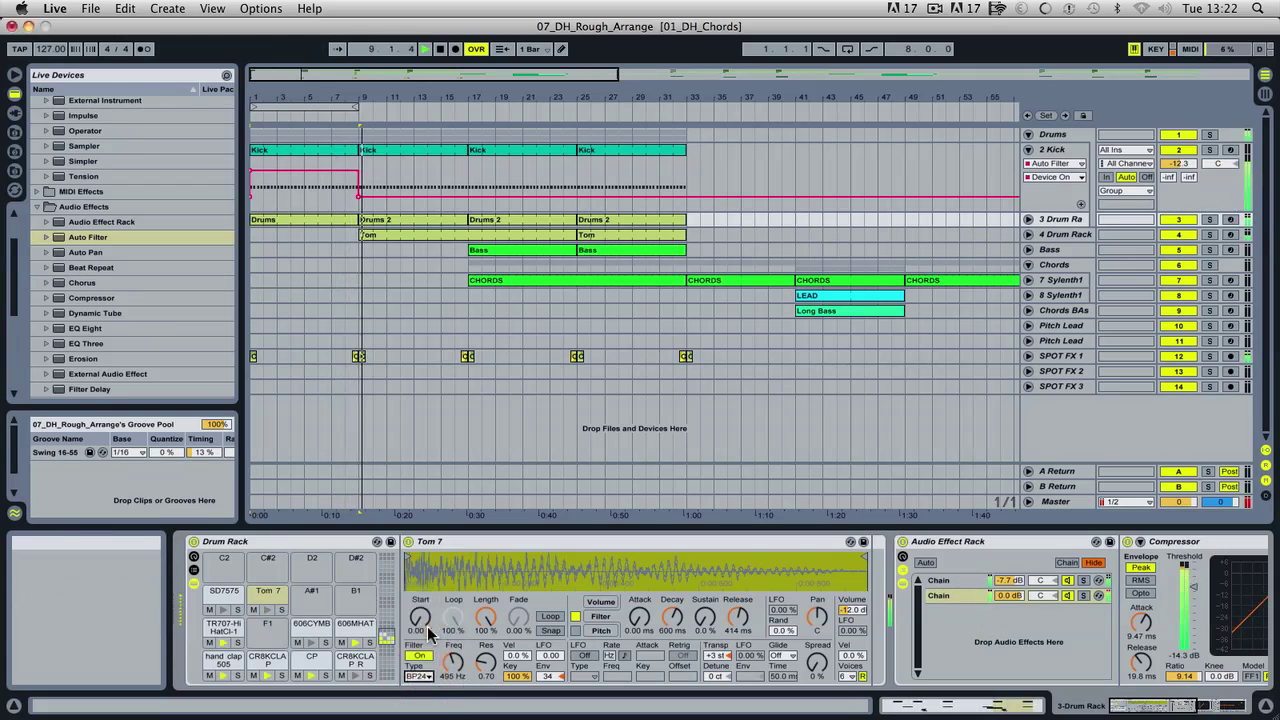
left_click(420, 678)
left_click(420, 605)
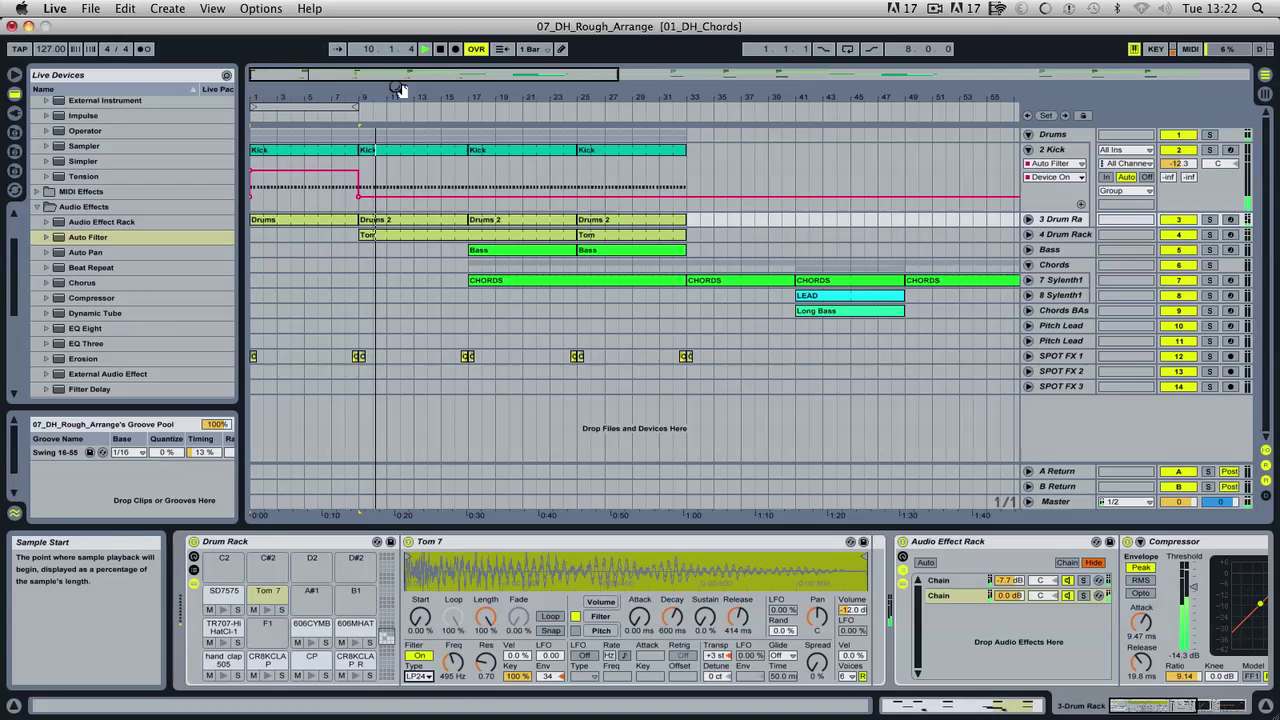
Step: Turn on arrangement looping and move the 8-bar loop to start at bar 9, playing the section
left_click(848, 50)
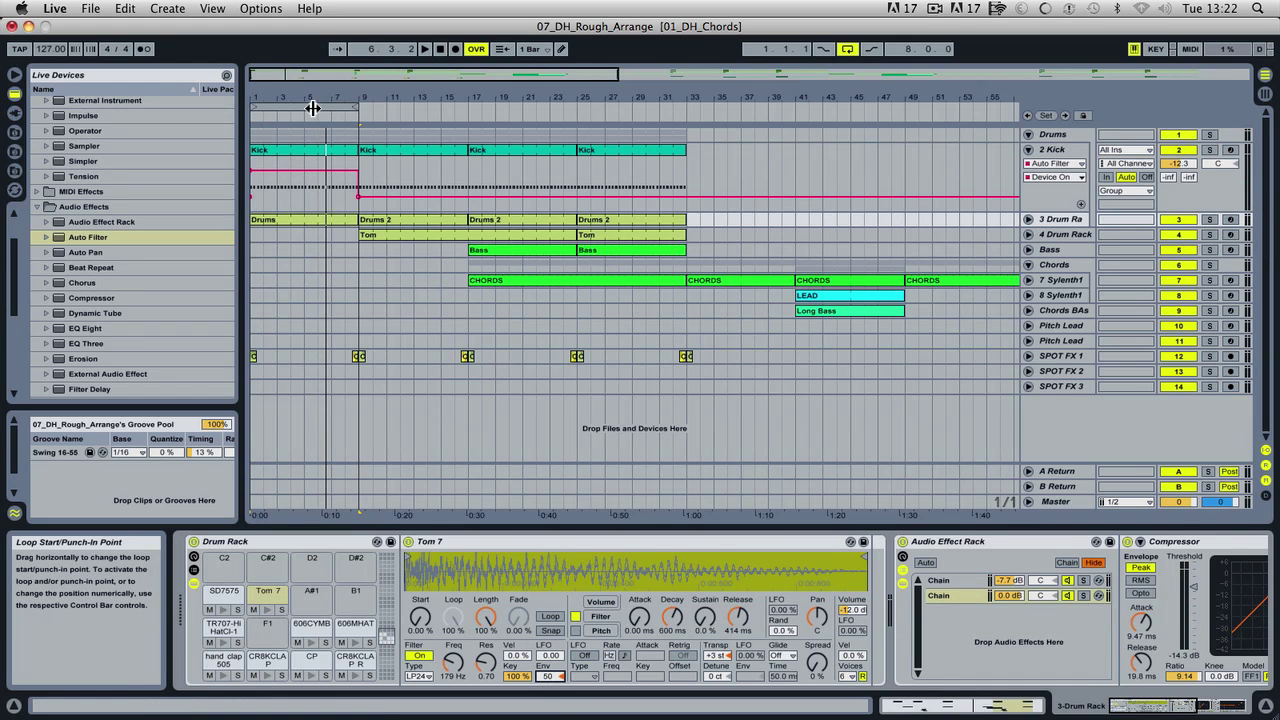
left_click_drag(313, 108, 413, 108)
key("space")
Step: Add Tom 7 notes to the Drums 2 clip at bar 9 on 1.1.2, 1.1.4, 1.2.3, 1.3.4 and 1.4.3, and play it
left_click(306, 220)
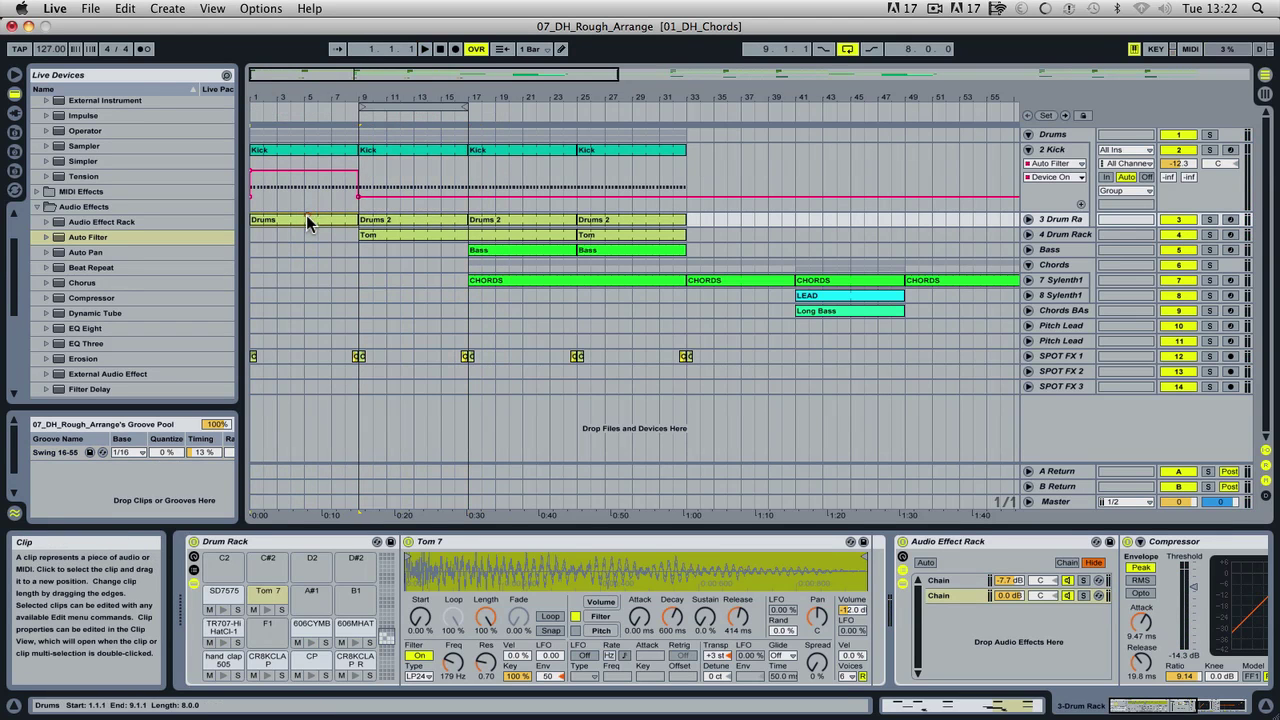
left_click(385, 222)
double_click(385, 225)
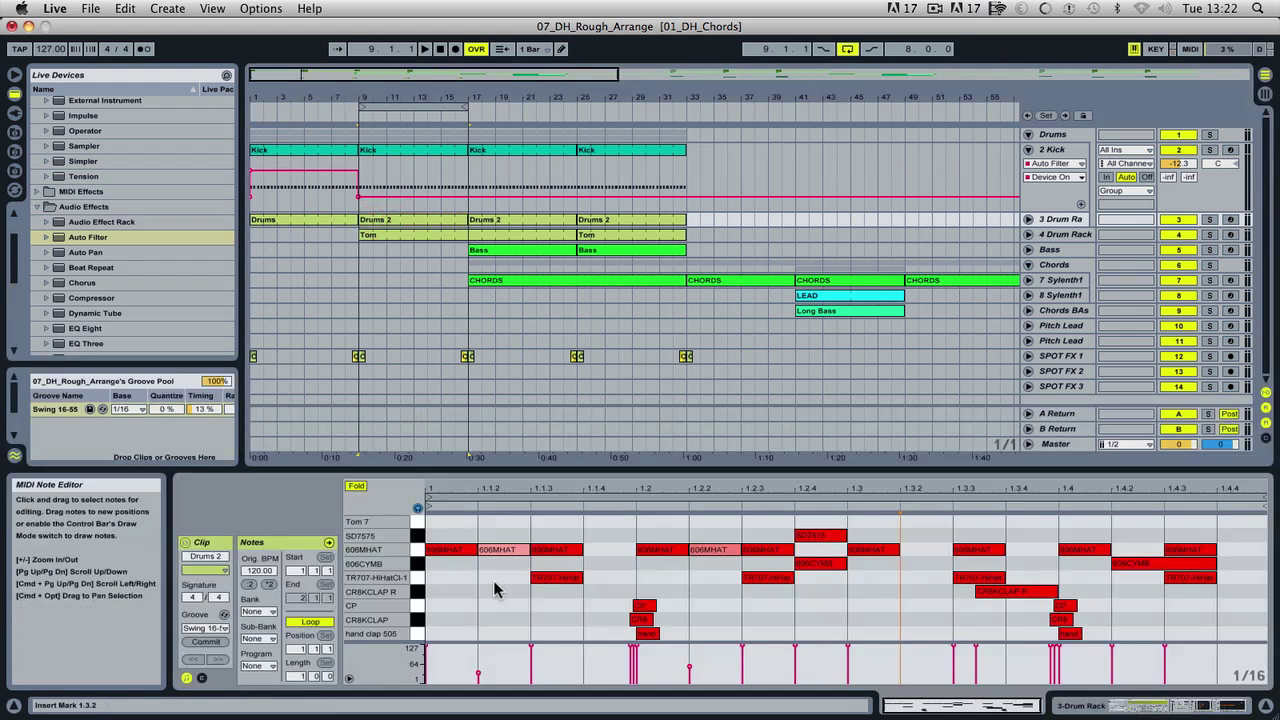
double_click(608, 522)
double_click(768, 522)
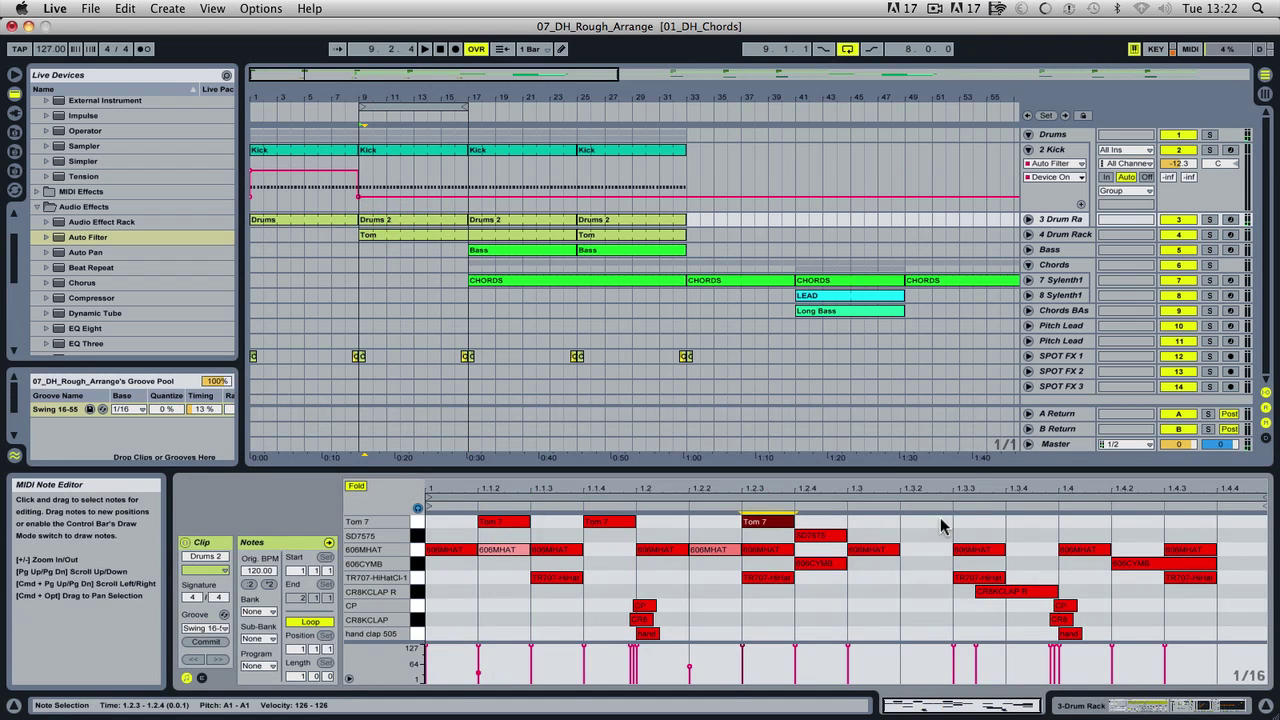
double_click(1190, 522)
key("space")
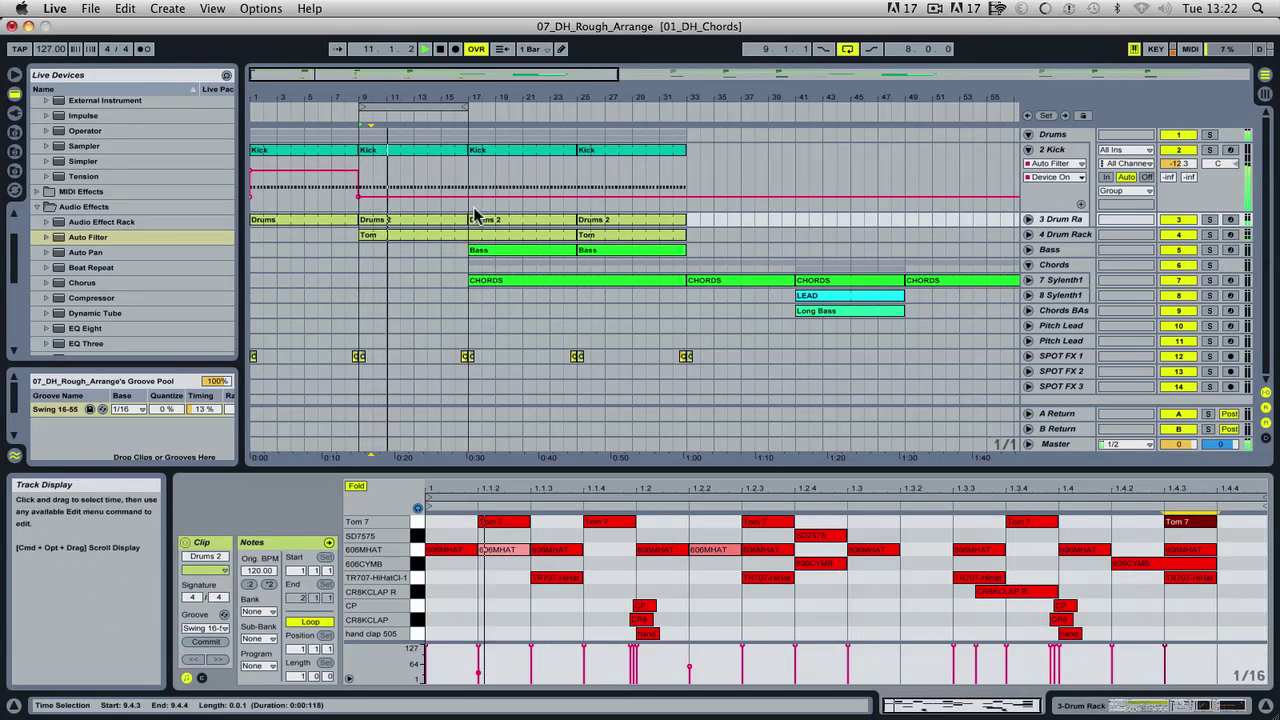
key("space")
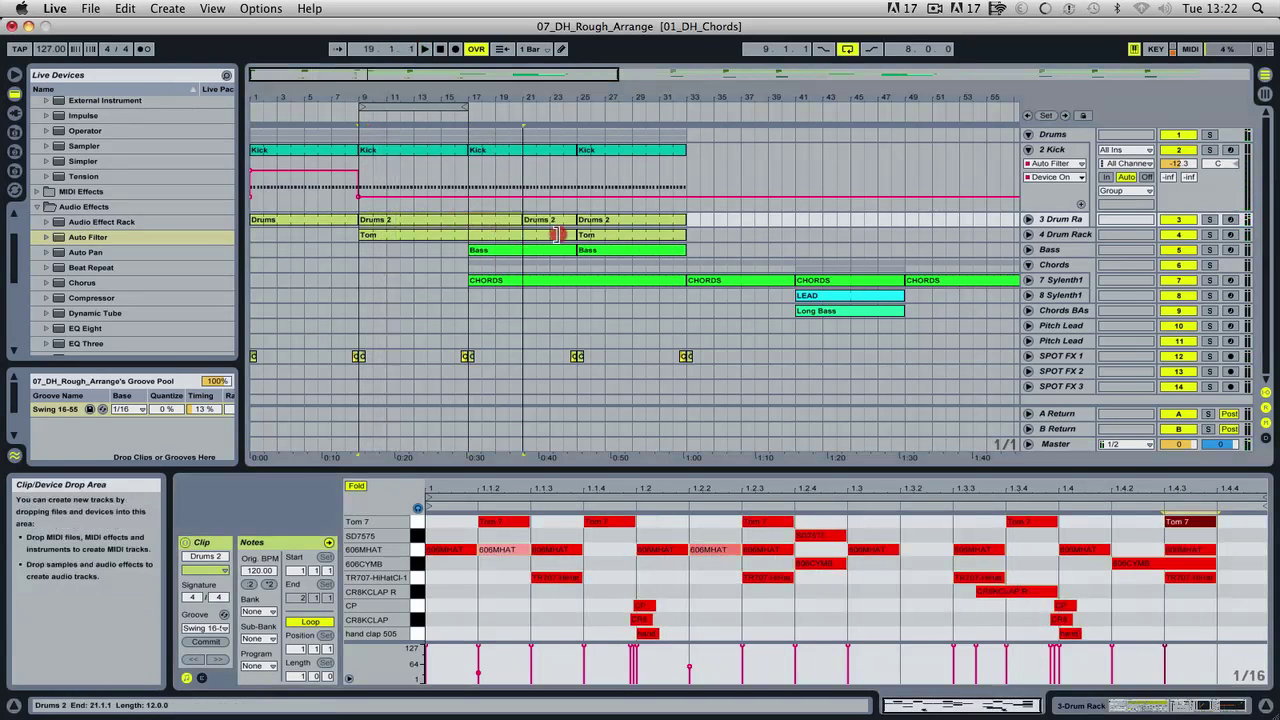
Step: Extend the edited Drums 2 clip over the following drum clips to bar 33 and move the loop to bars 17 to 25
left_click(653, 222, "shift")
left_click_drag(430, 106, 540, 110)
Step: Mute the Chords group and play the looped section from bar 17
left_click(464, 115)
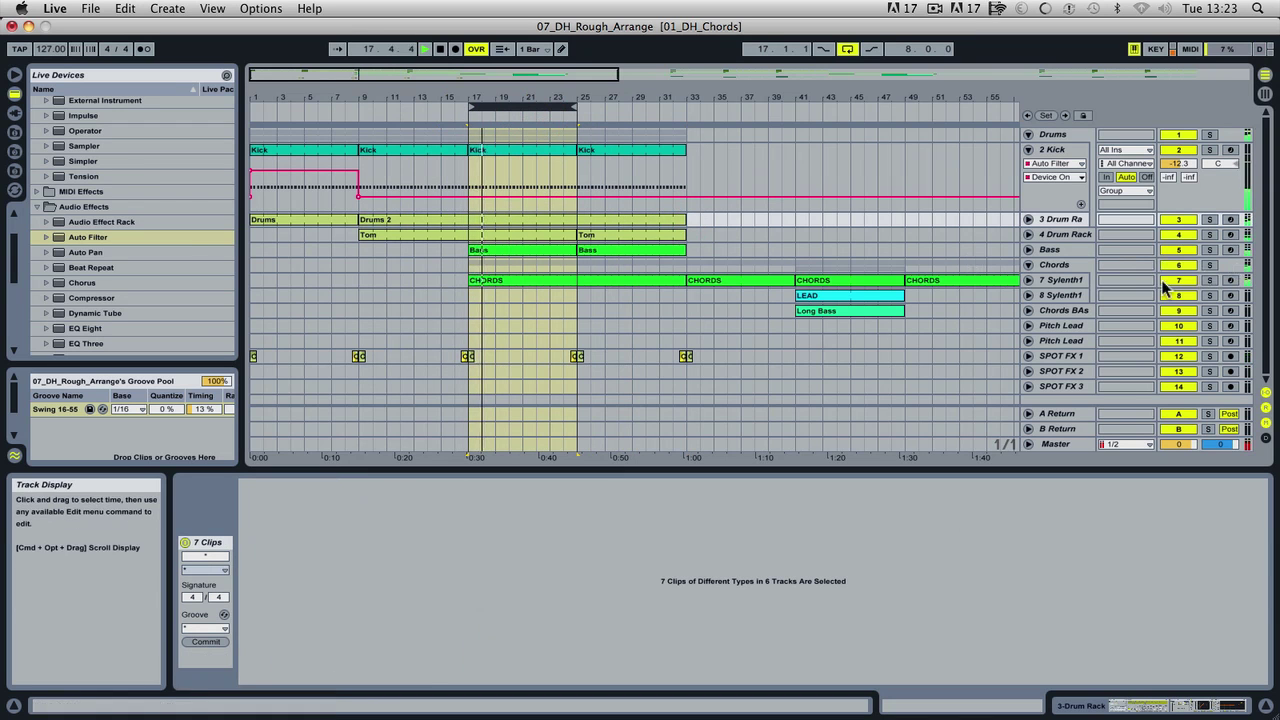
left_click(1180, 265)
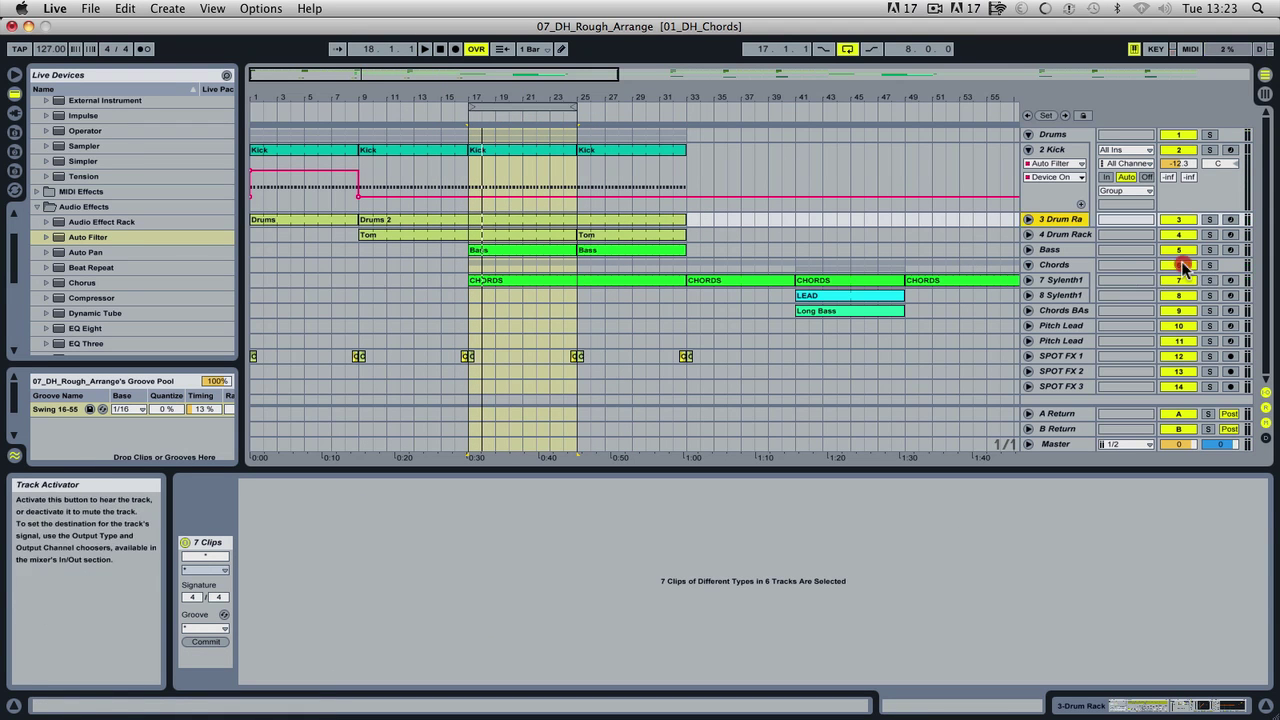
left_click(468, 117)
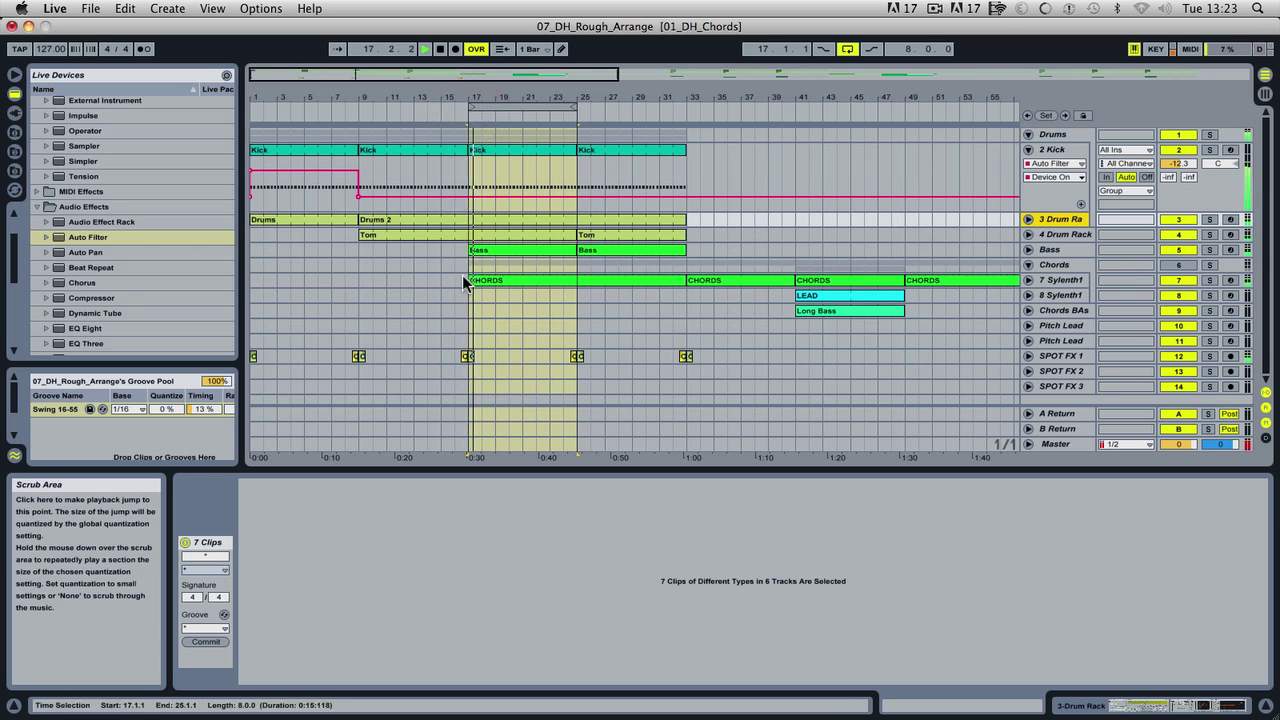
Step: Expand the drum rack's chains in the Session mixer, solo the Tom 7 chain and show its device
key("Tab")
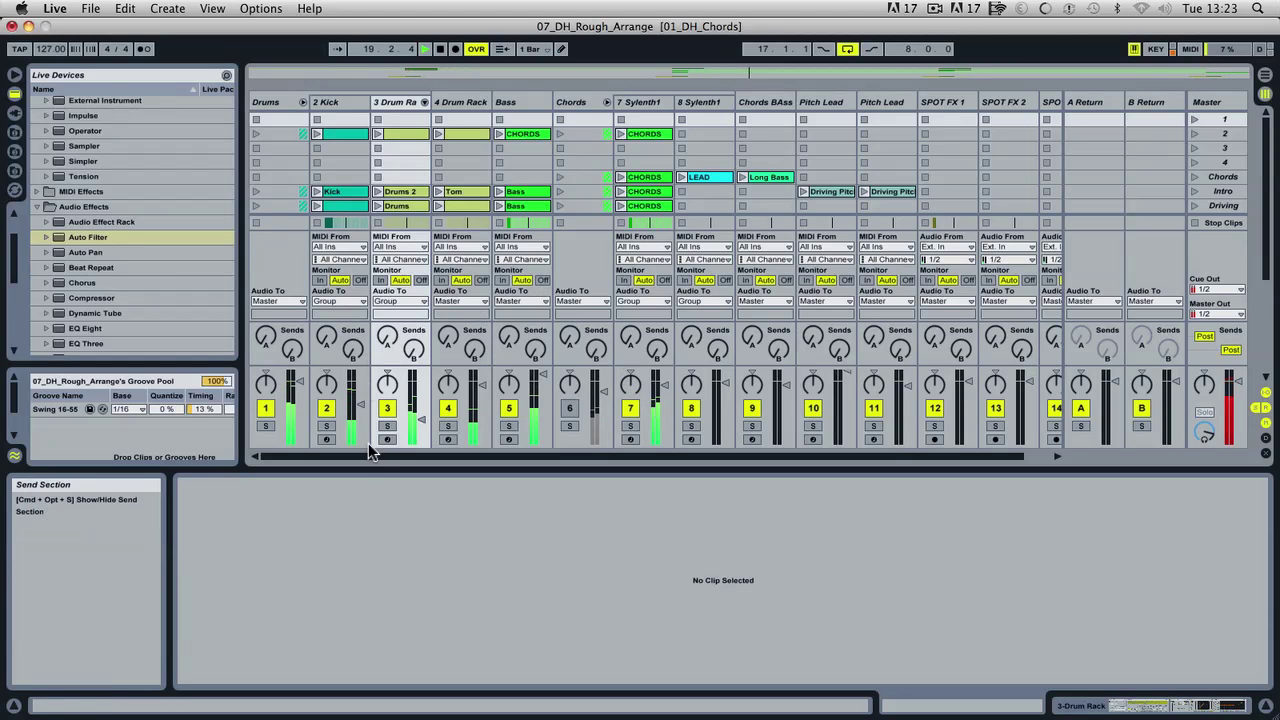
left_click(424, 102)
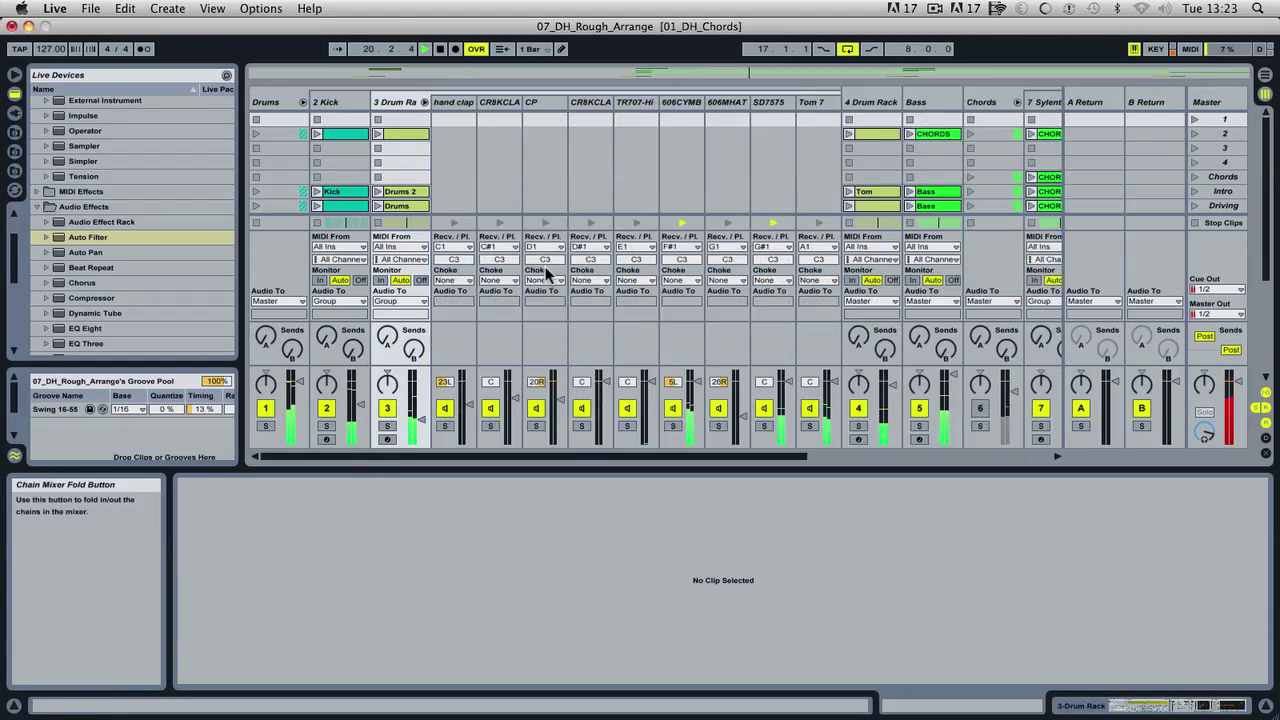
left_click(621, 422)
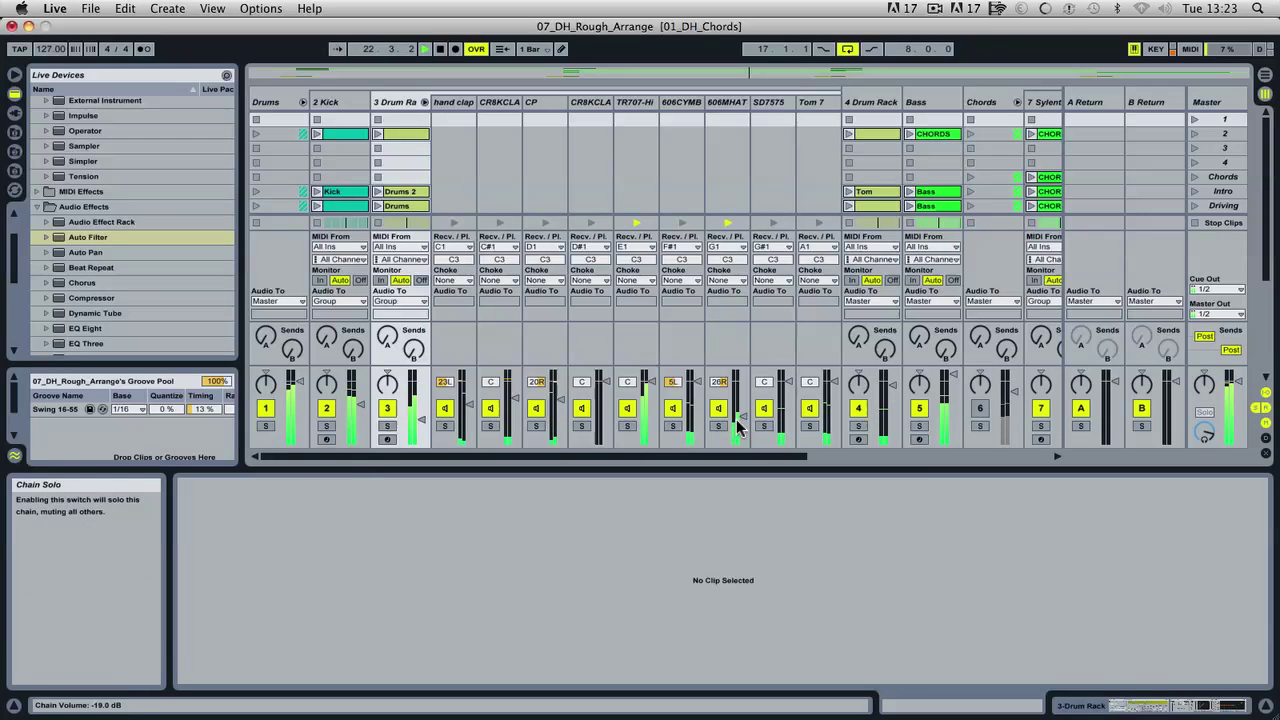
left_click(811, 425)
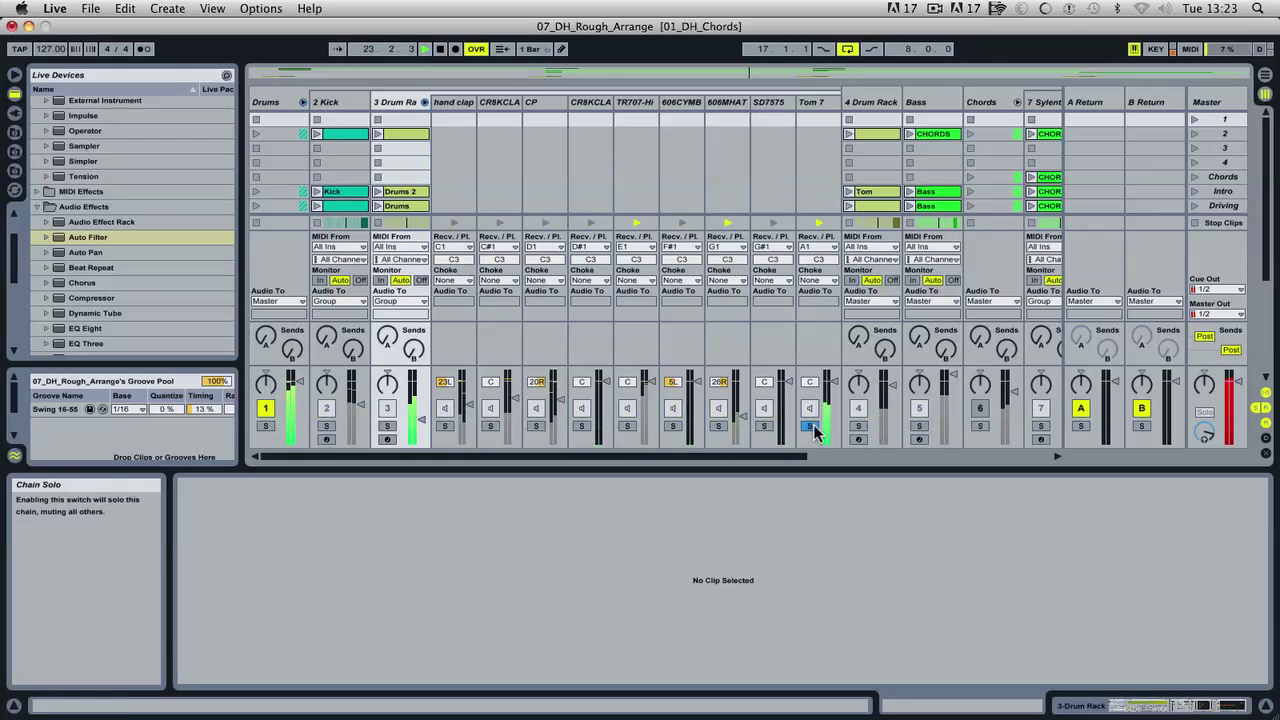
left_click(822, 101)
double_click(806, 104)
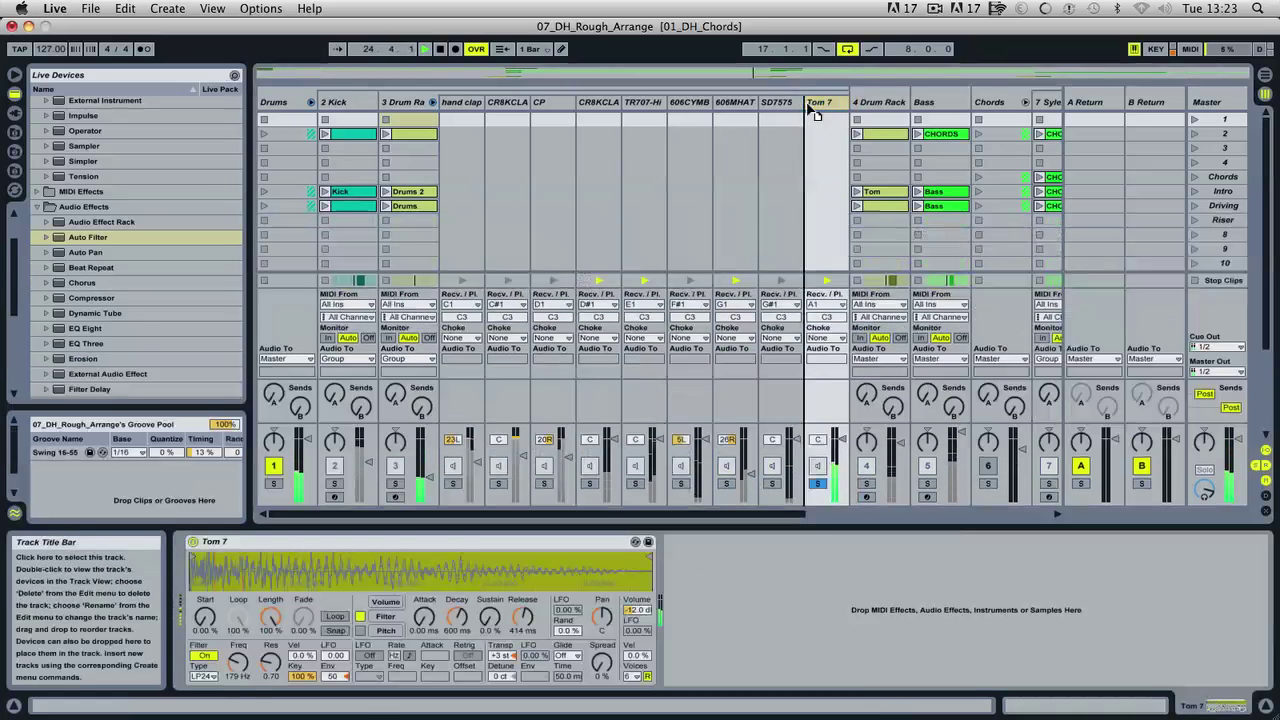
Step: Set Tom 7's filter frequency to 153 Hz and its filter envelope decay to 379 ms, and unsolo the chain
left_click_drag(239, 662, 239, 667)
left_click_drag(446, 640, 446, 664)
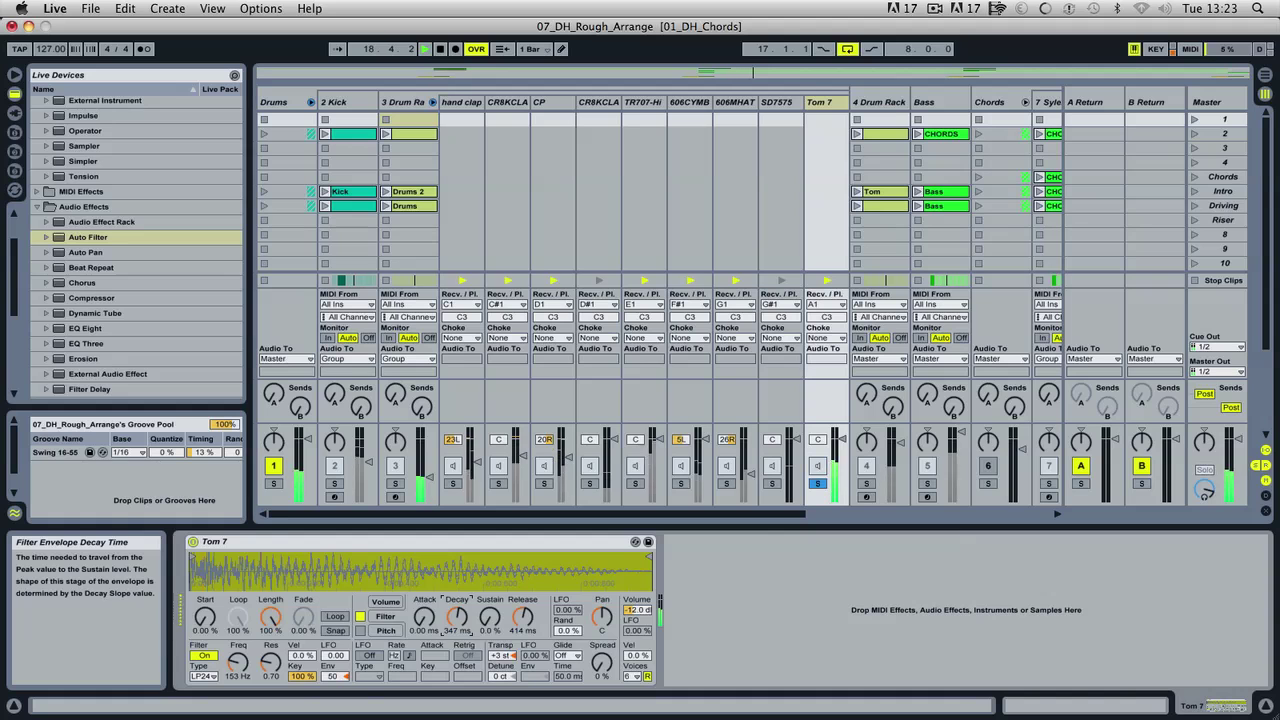
left_click(817, 482)
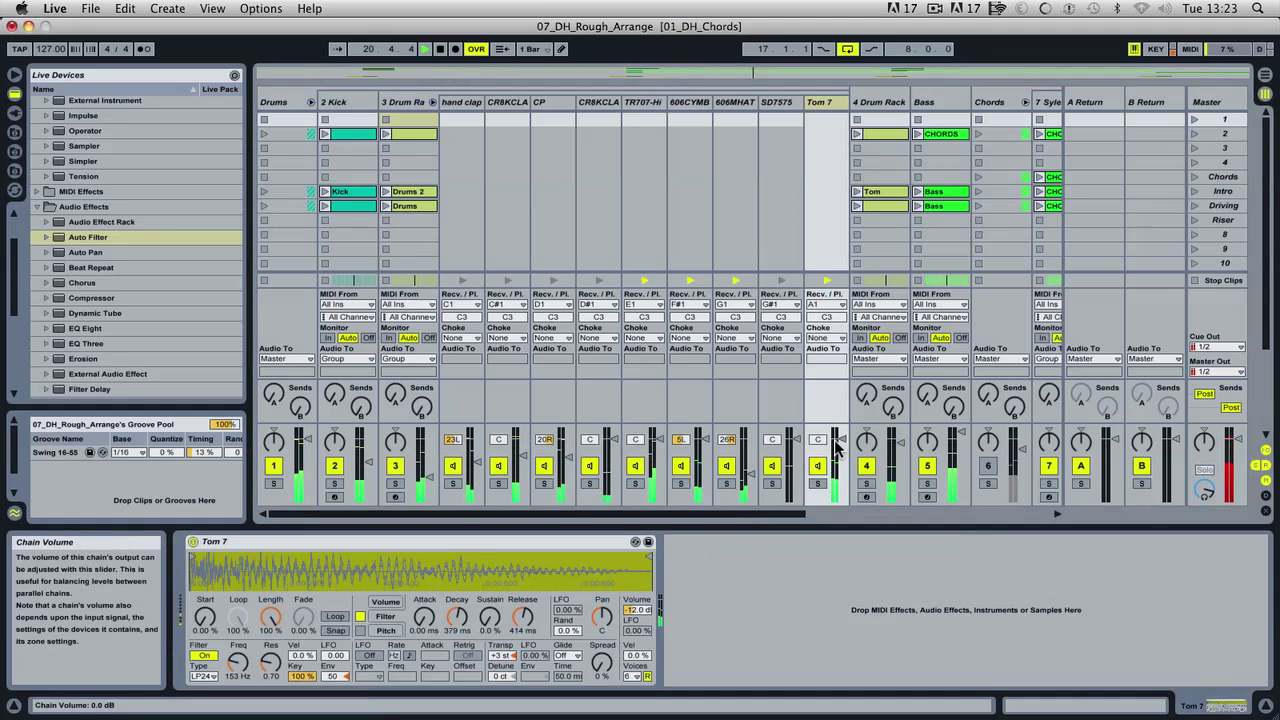
Step: Play the arrangement from the start and shorten the first Kick clip so that it ends at 8.3.1
key("Tab")
left_click(258, 109)
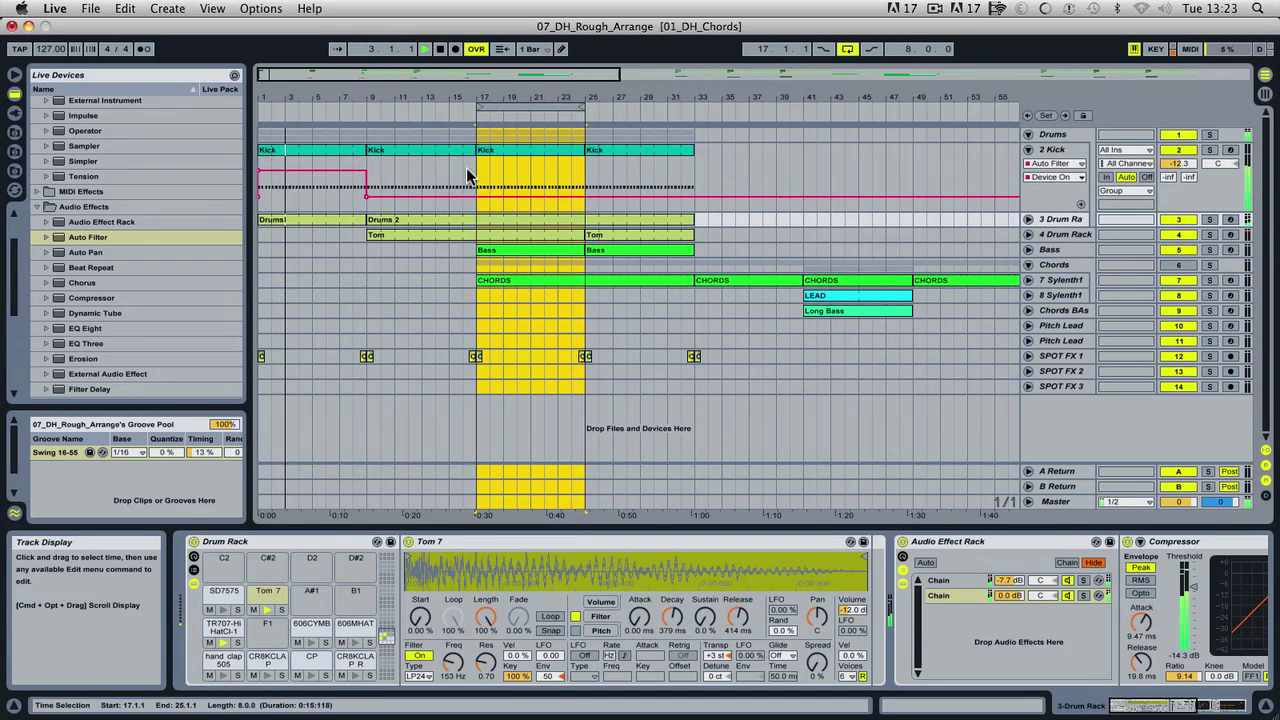
left_click_drag(366, 100, 447, 144)
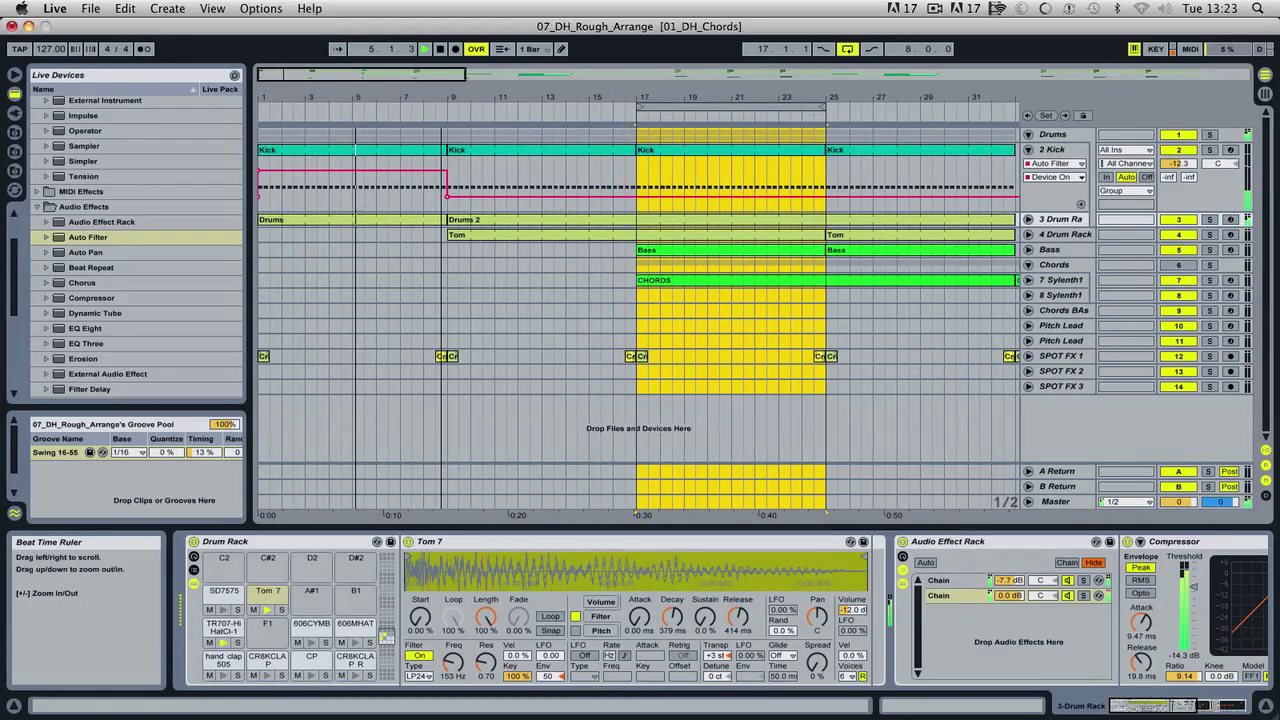
left_click(440, 150)
left_click_drag(440, 150, 435, 150)
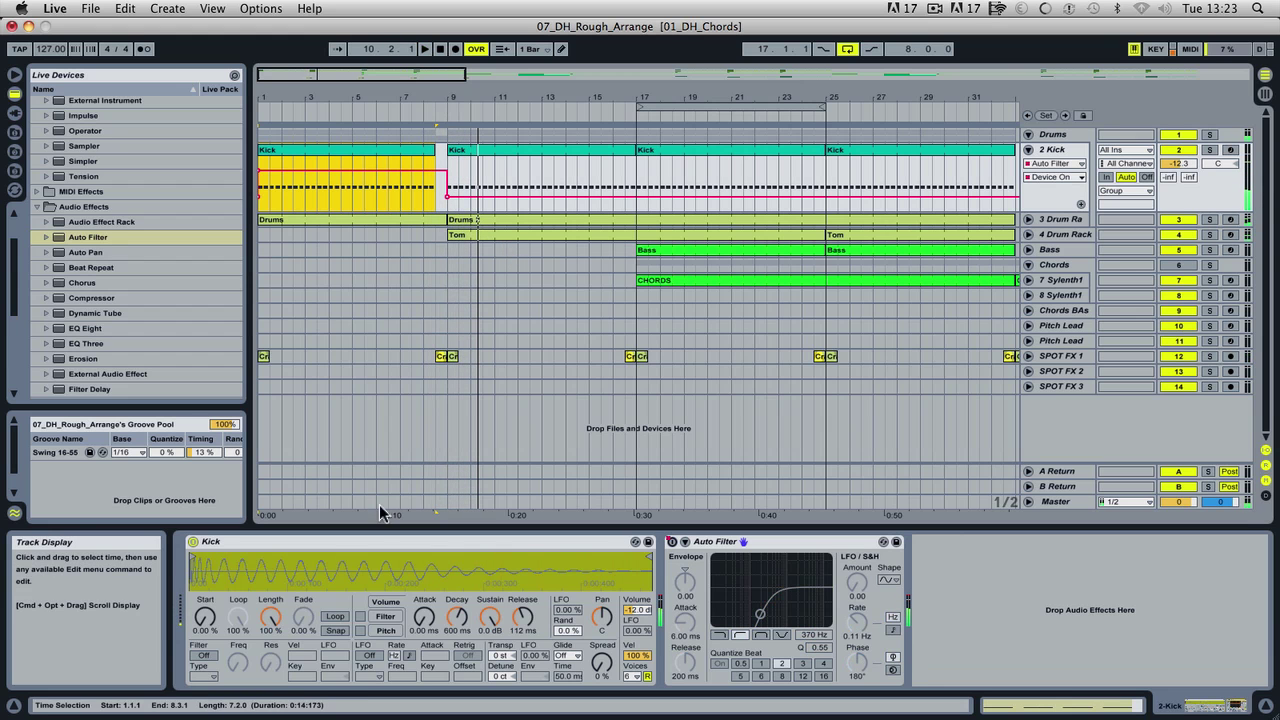
Step: Place the ClapVerb-909_7.aif sample on the SPOT FX 2 track at 8.3.1 and play the transition
left_click(14, 112)
left_click(14, 131)
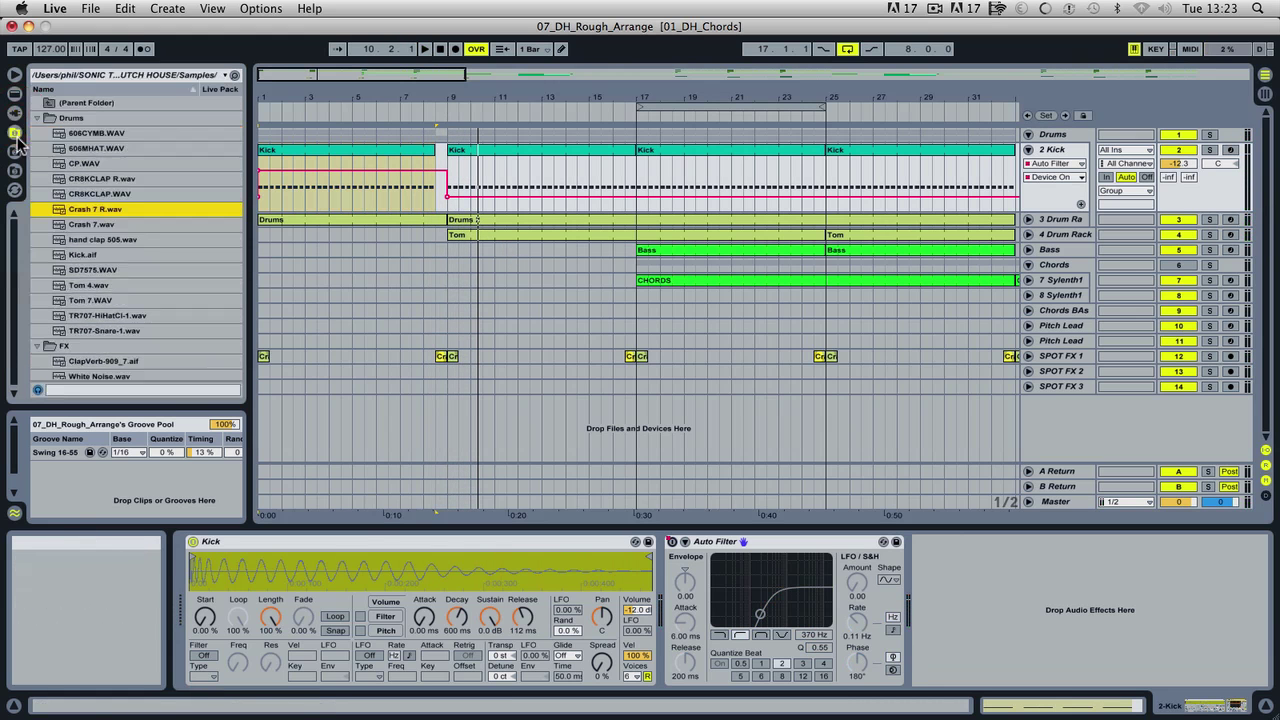
left_click(118, 362)
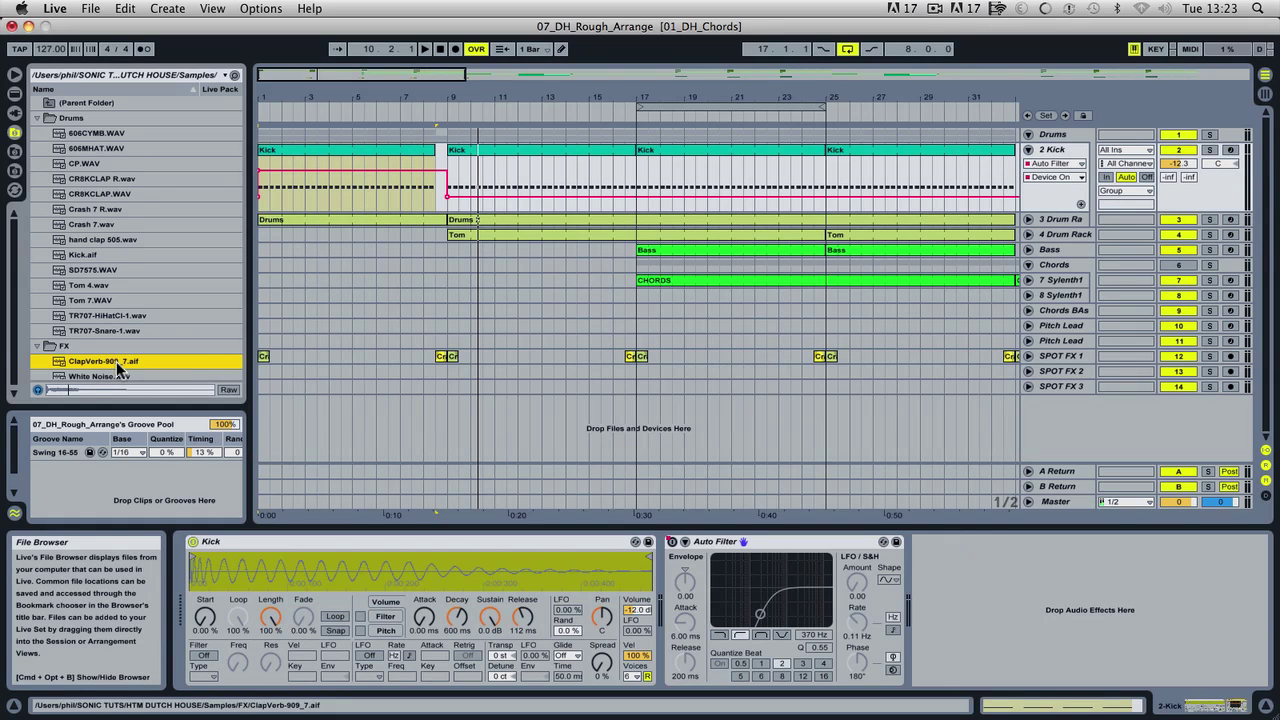
left_click_drag(105, 368, 434, 380)
left_click_drag(439, 98, 648, 101)
left_click(556, 108)
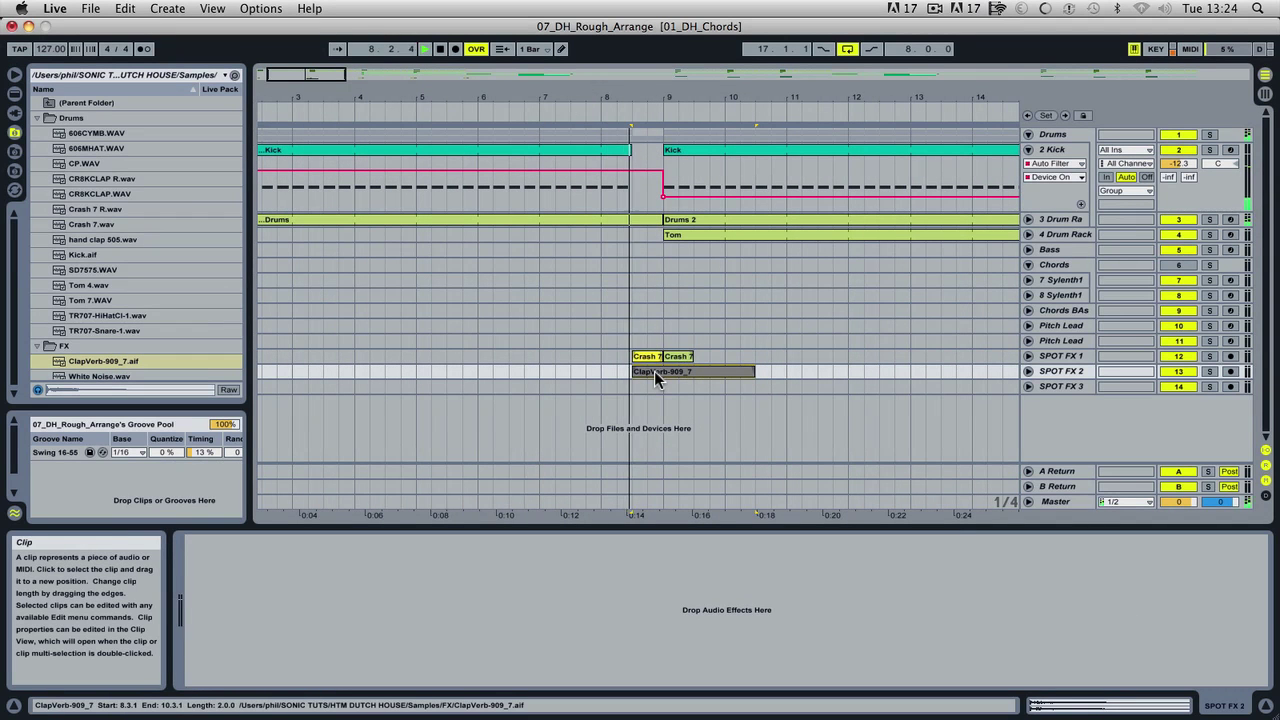
Step: Move the ClapVerb-909_7 clip to 8.4.1 and play the transition into bar 9
key("space")
left_click_drag(663, 372, 679, 372)
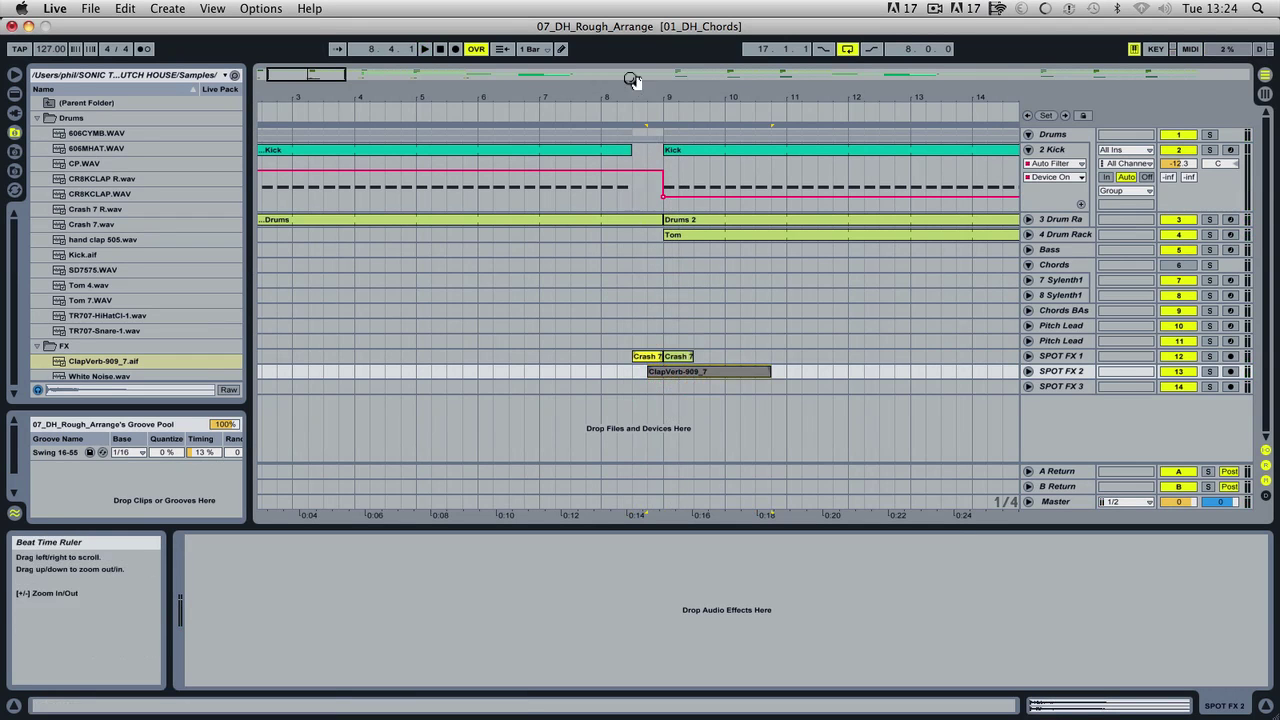
left_click(579, 110)
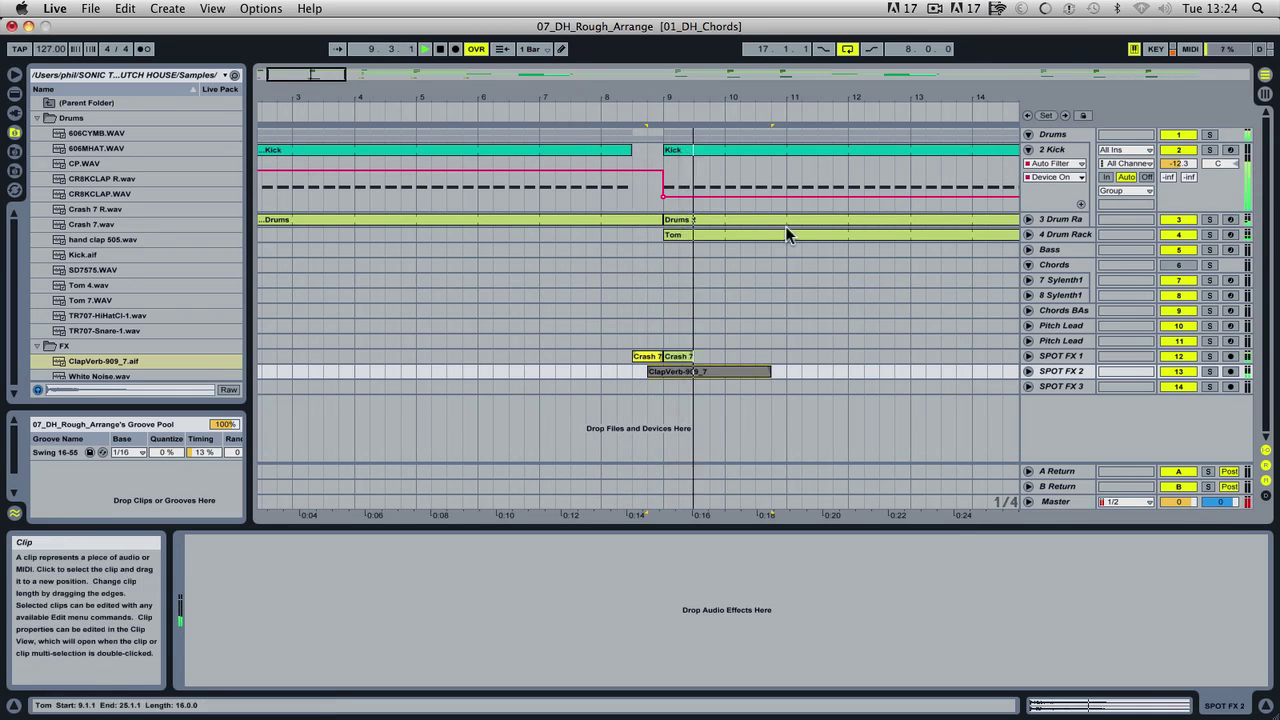
Step: Place the White Noise.wav sample on SPOT FX 3 from bar 1 to bar 9 and play it with the drums
left_click_drag(612, 85, 612, 50)
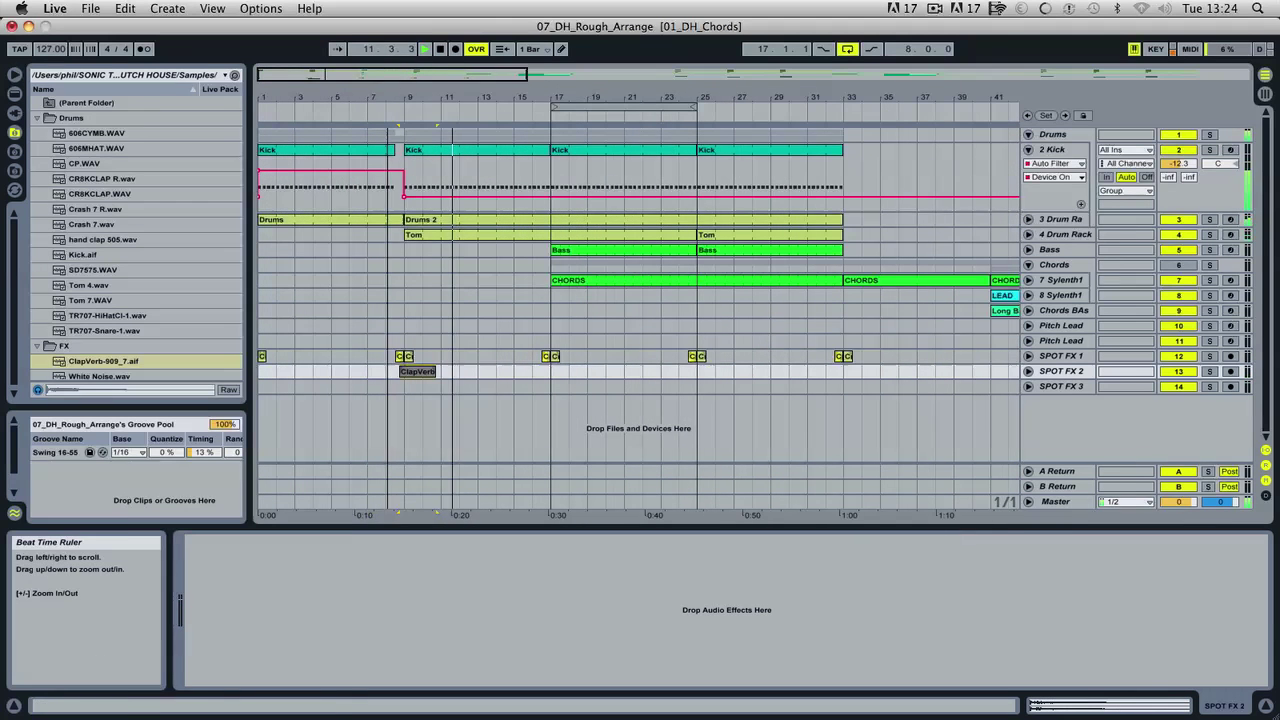
left_click(148, 356)
left_click_drag(103, 378, 403, 390)
key("space")
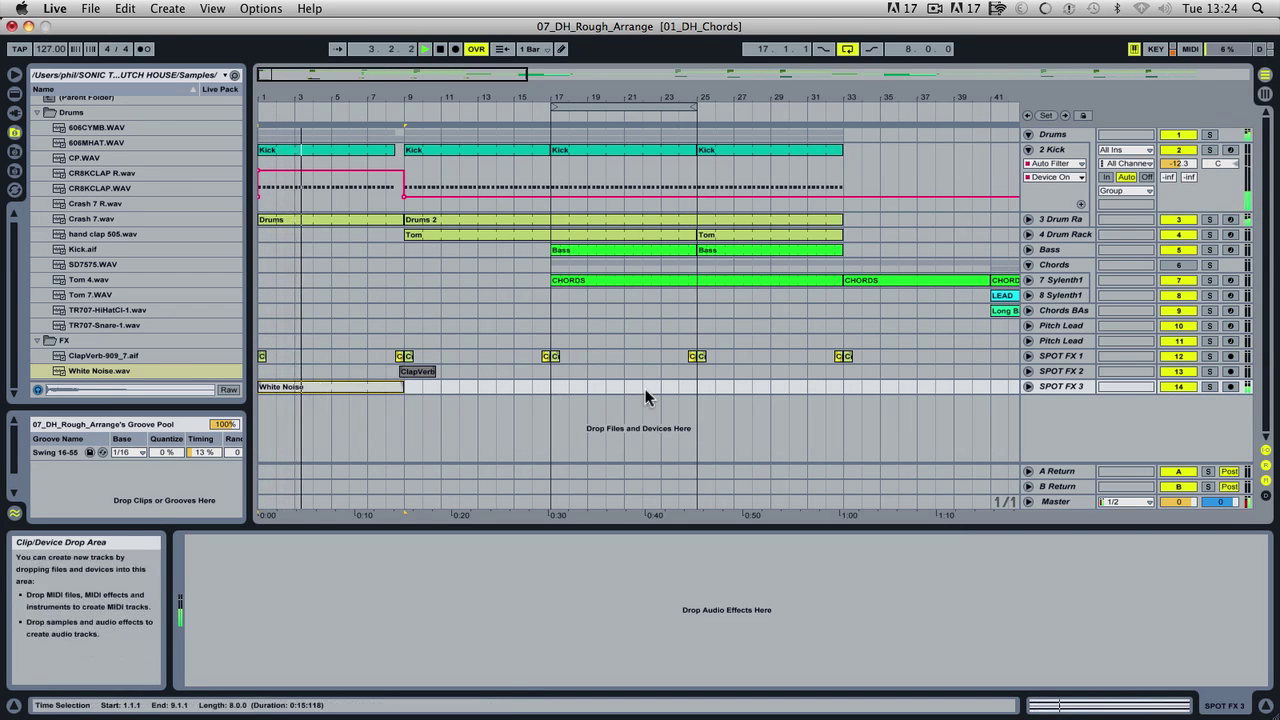
key("space")
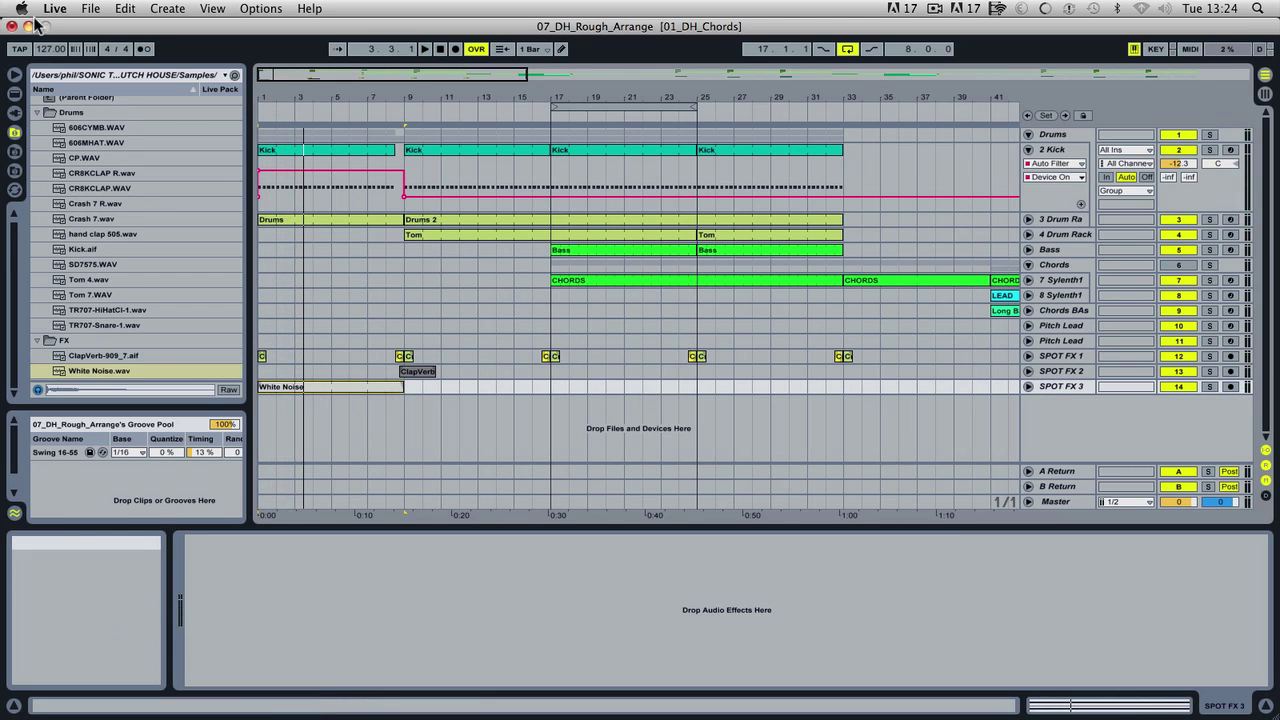
Step: Add two Auto Filter effects in series to the SPOT FX 3 track
left_click(15, 93)
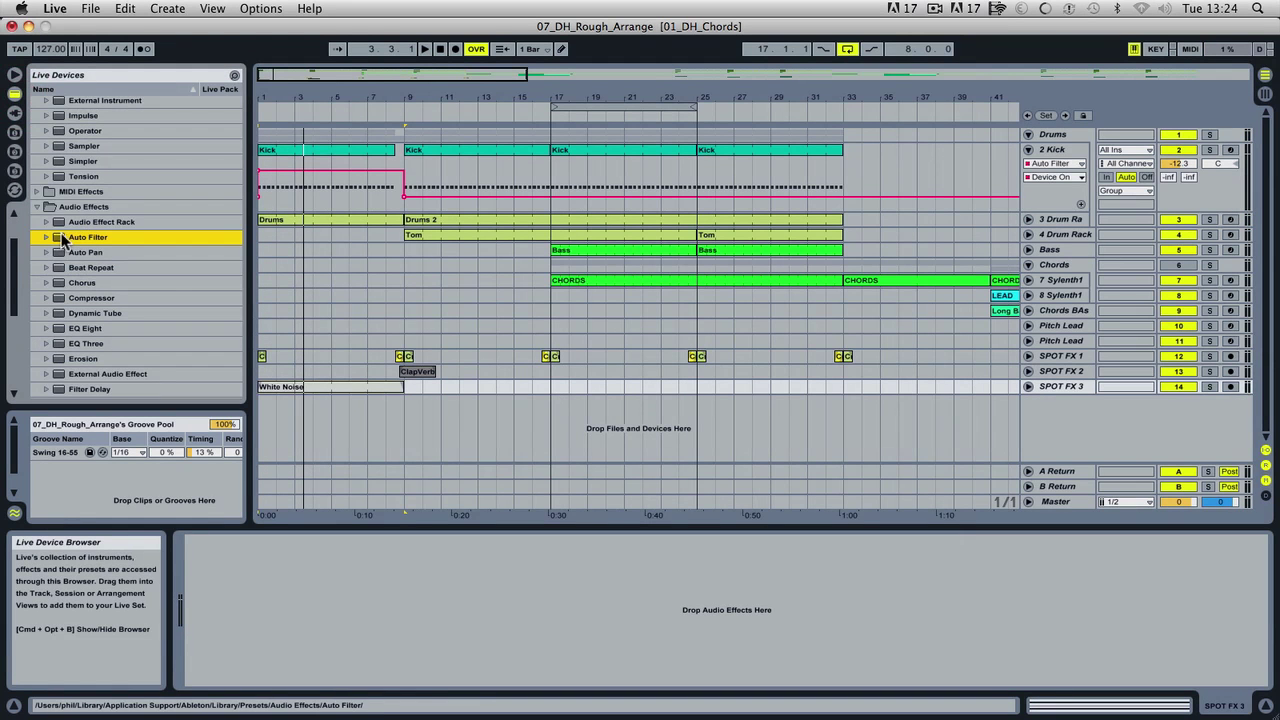
left_click_drag(1058, 392, 1056, 388)
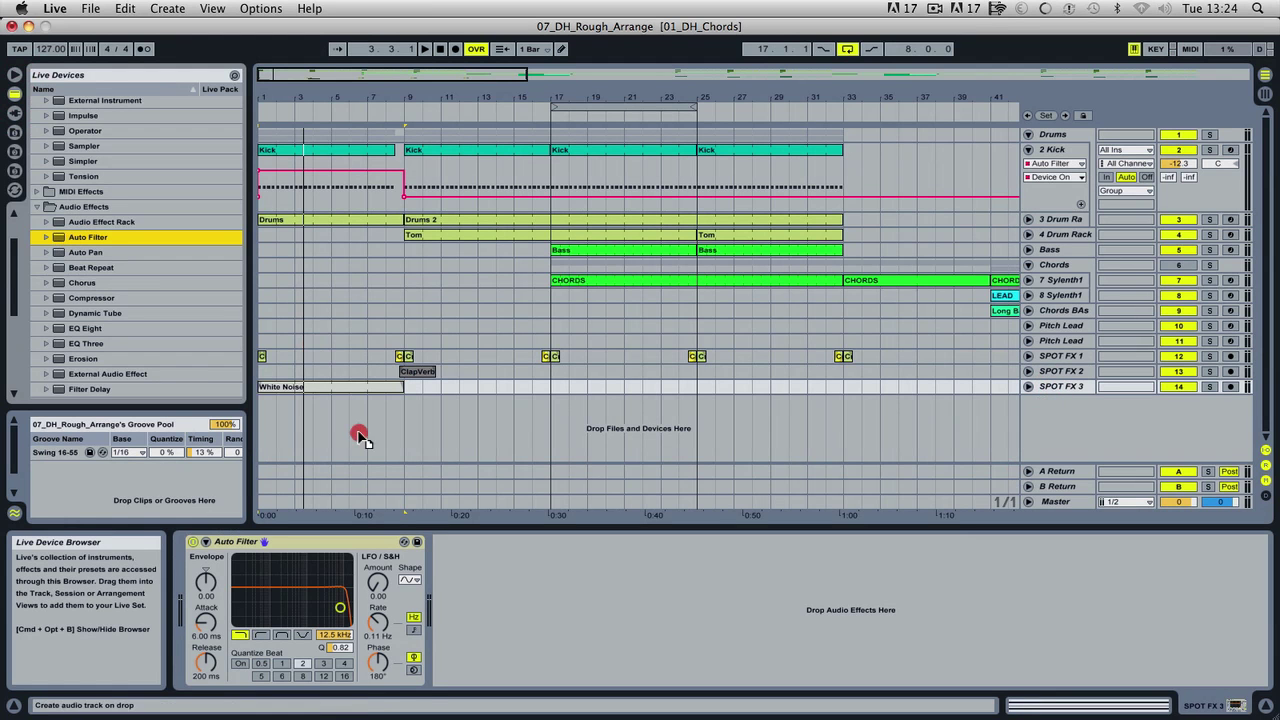
left_click_drag(468, 576, 460, 565)
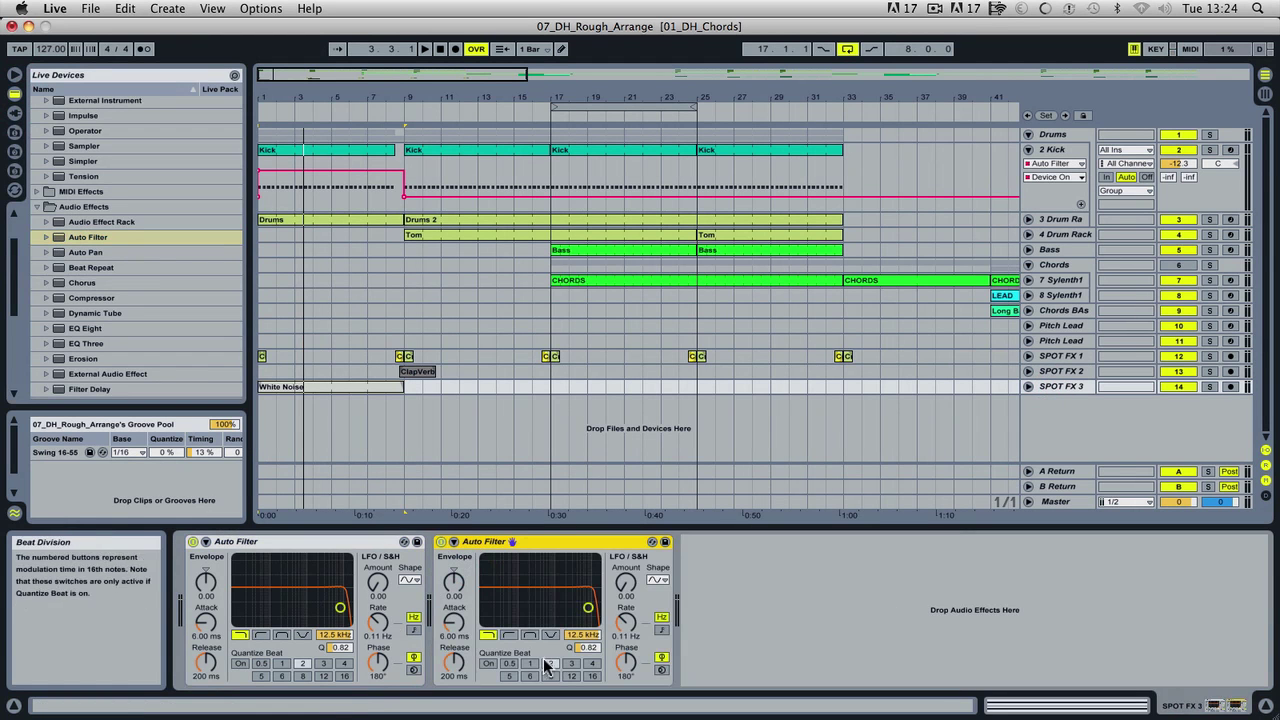
Step: Make the second Auto Filter a high-pass at 956 Hz and lower the first filter's cutoff to 469 Hz during playback
left_click(509, 635)
key("space")
left_click_drag(588, 607, 550, 610)
left_click_drag(340, 608, 289, 611)
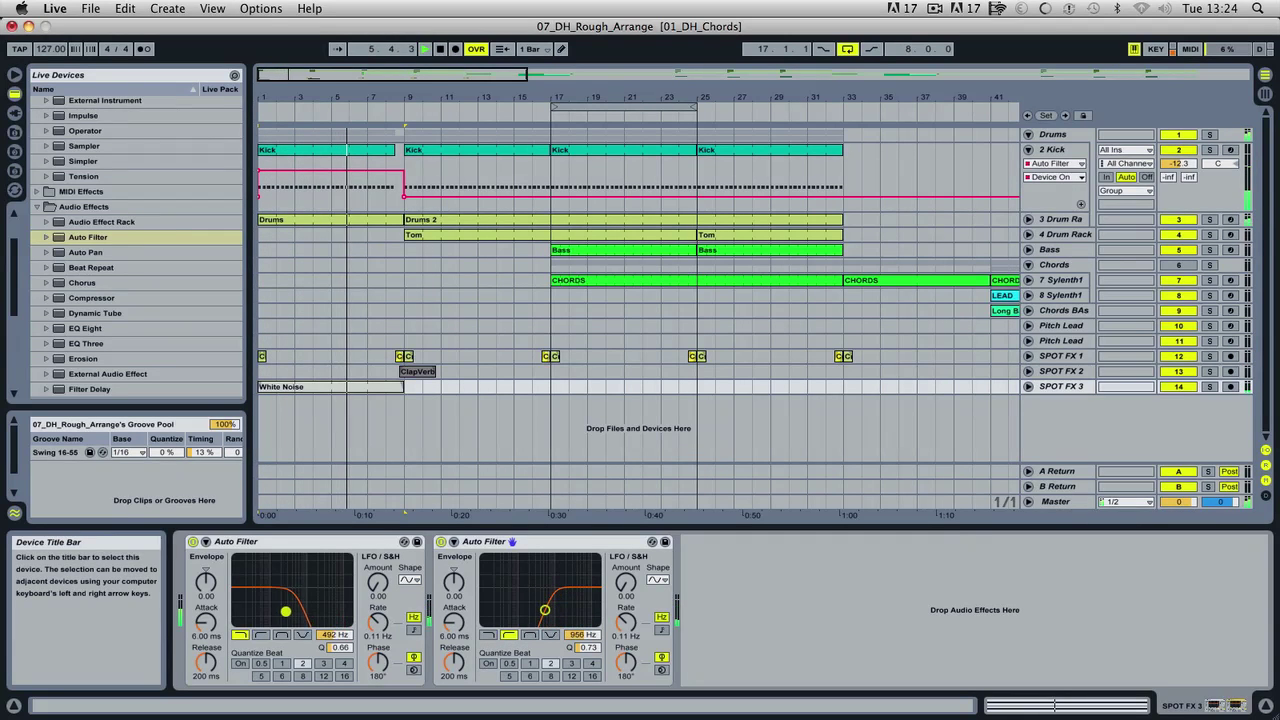
key("space")
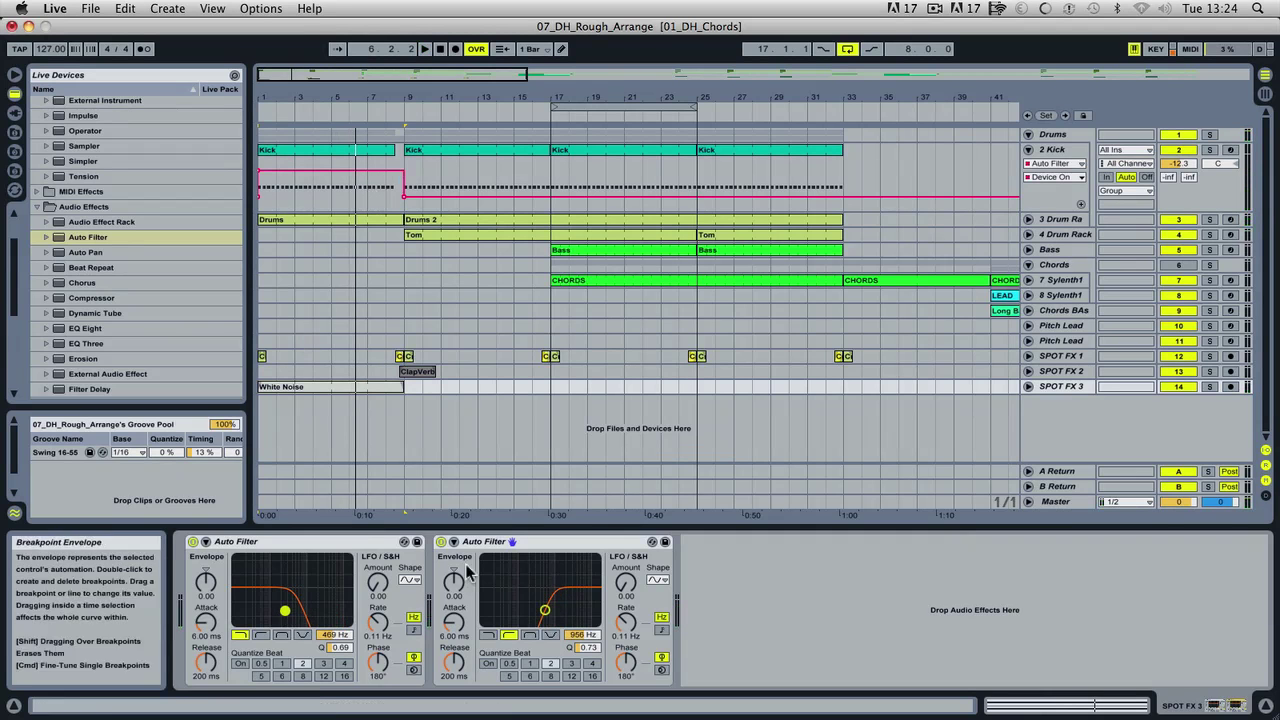
Step: Show the high-pass filter's Frequency automation on SPOT FX 3, and set the low-pass cutoff to 407 Hz and the high-pass cutoff to 200 Hz
left_click(1027, 386)
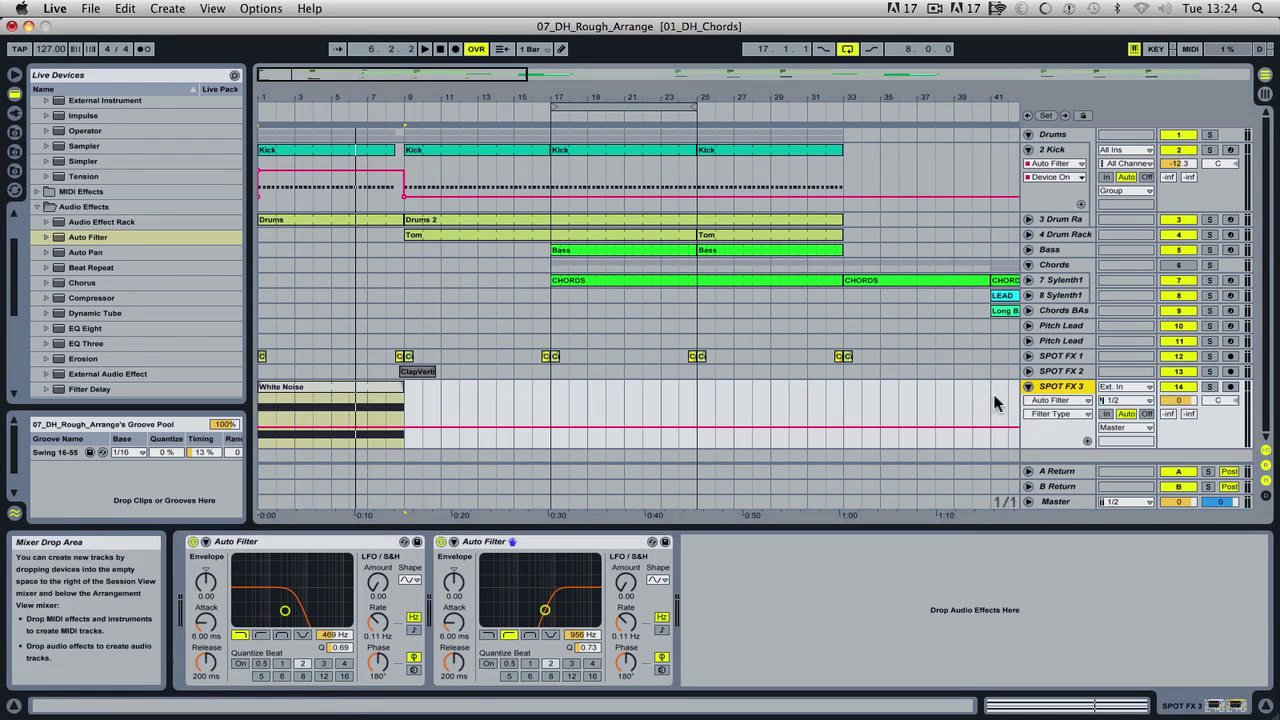
left_click(1055, 413)
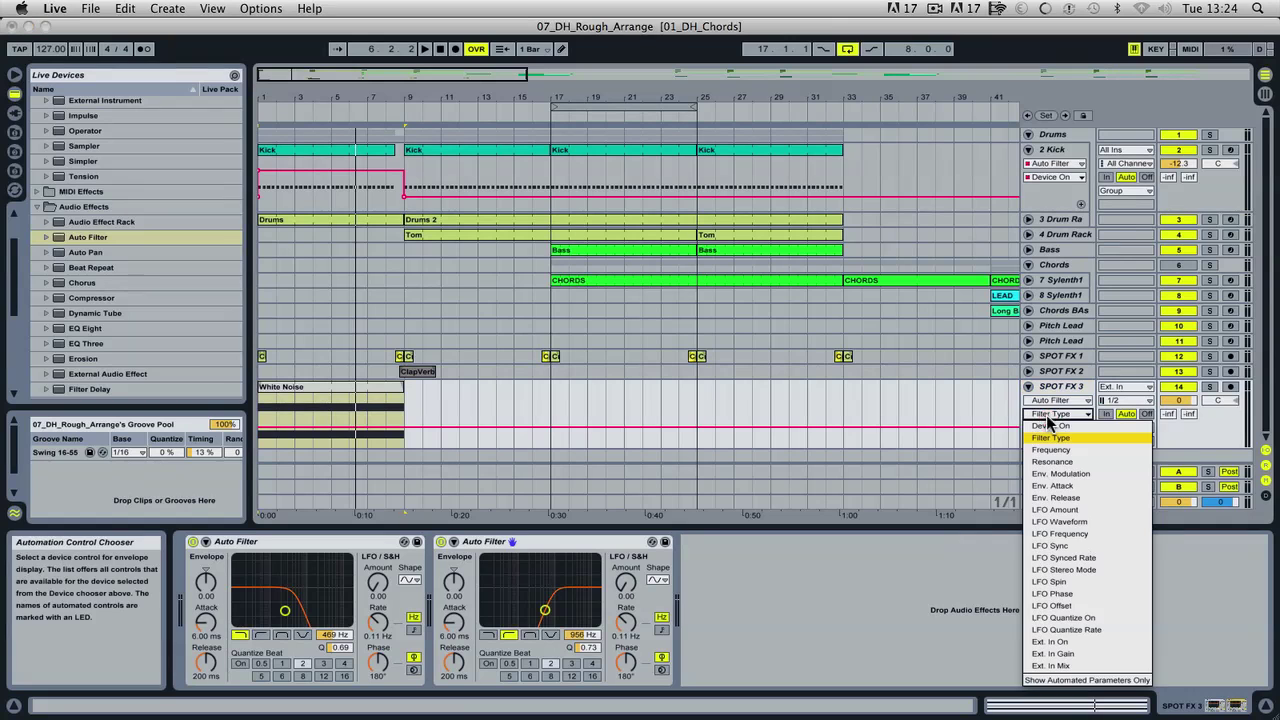
left_click(1045, 458)
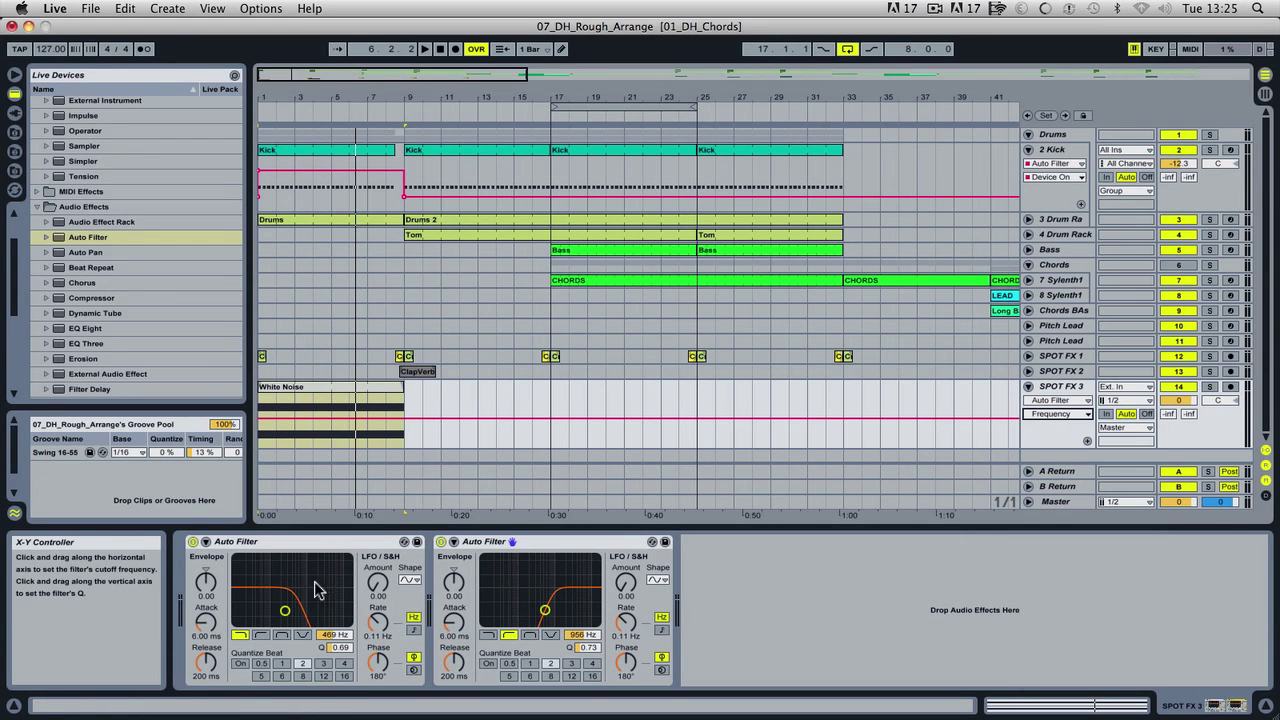
left_click_drag(296, 614, 282, 611)
left_click_drag(545, 610, 518, 610)
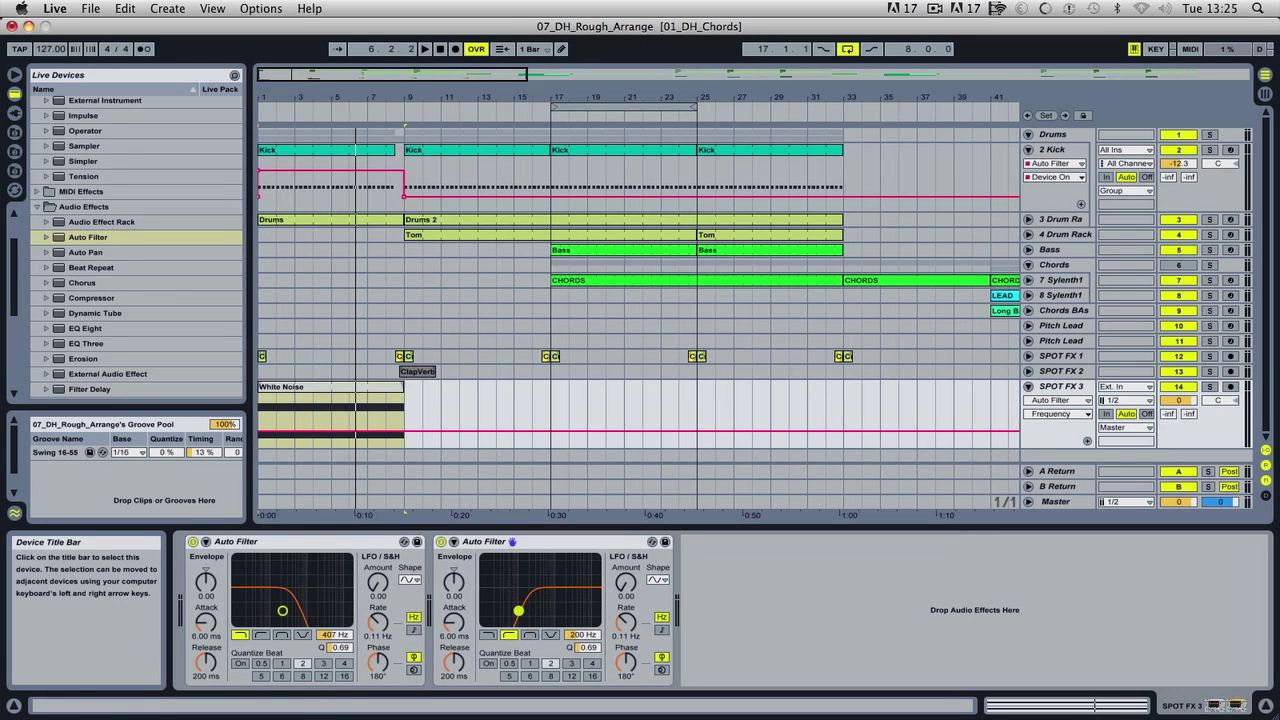
Step: Automate the high-pass frequency to rise from 200 Hz at bar 5 to 2.94 kHz at bar 9, and open the low-pass cutoff to 19.9 kHz
left_click(331, 434)
left_click_drag(404, 433, 404, 404)
left_click(353, 124)
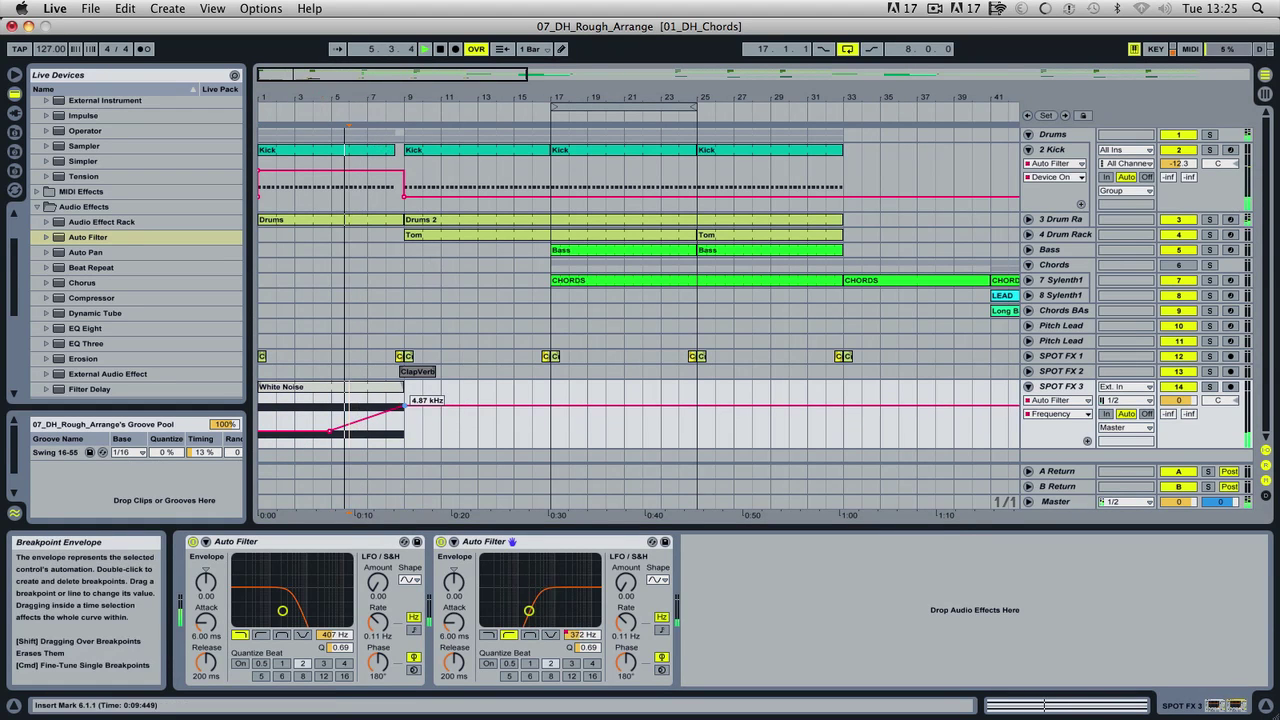
left_click_drag(296, 604, 348, 622)
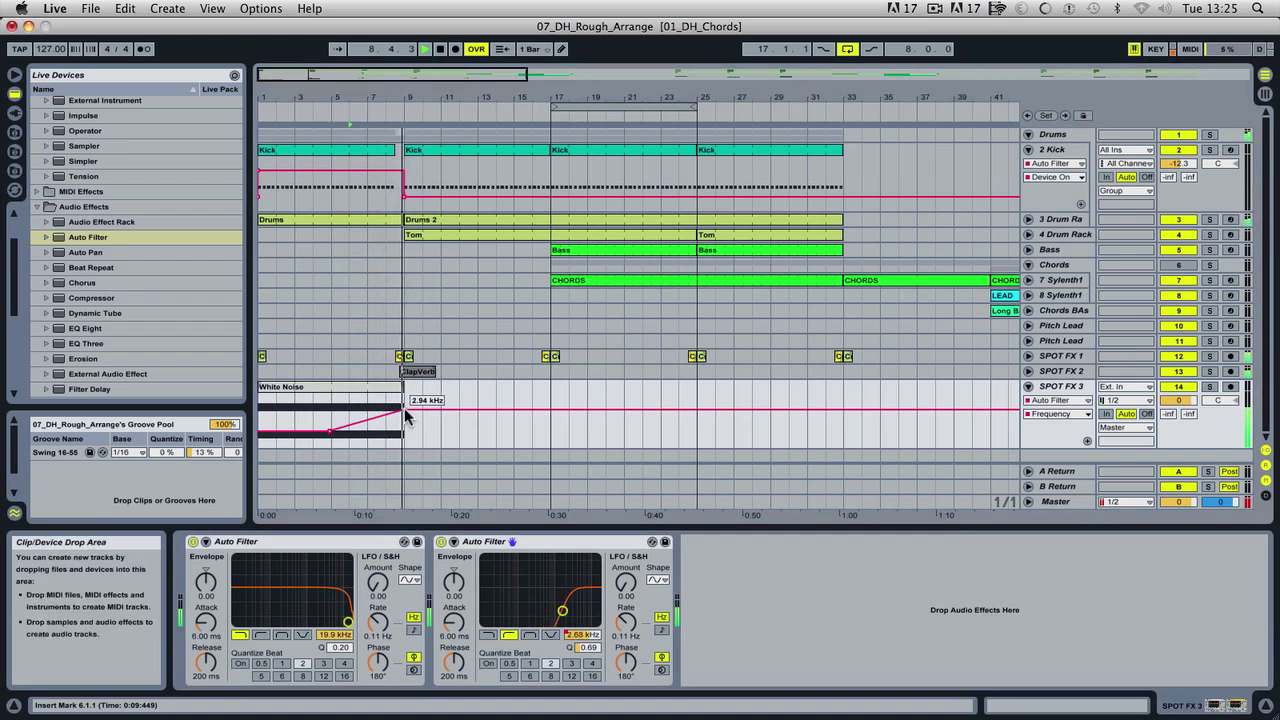
Step: Play from the start and set the low-pass Auto Filter's cutoff to 972 Hz with a Q of 0.34
left_click(263, 123)
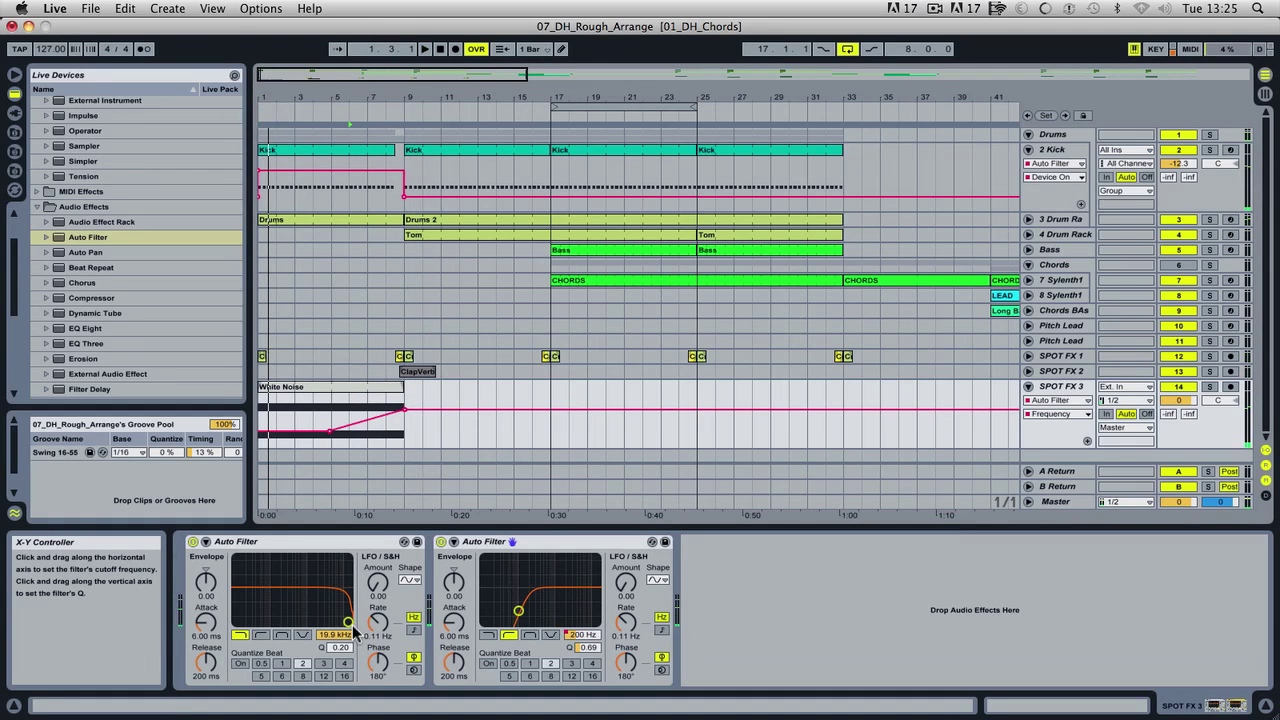
left_click_drag(347, 625, 282, 618)
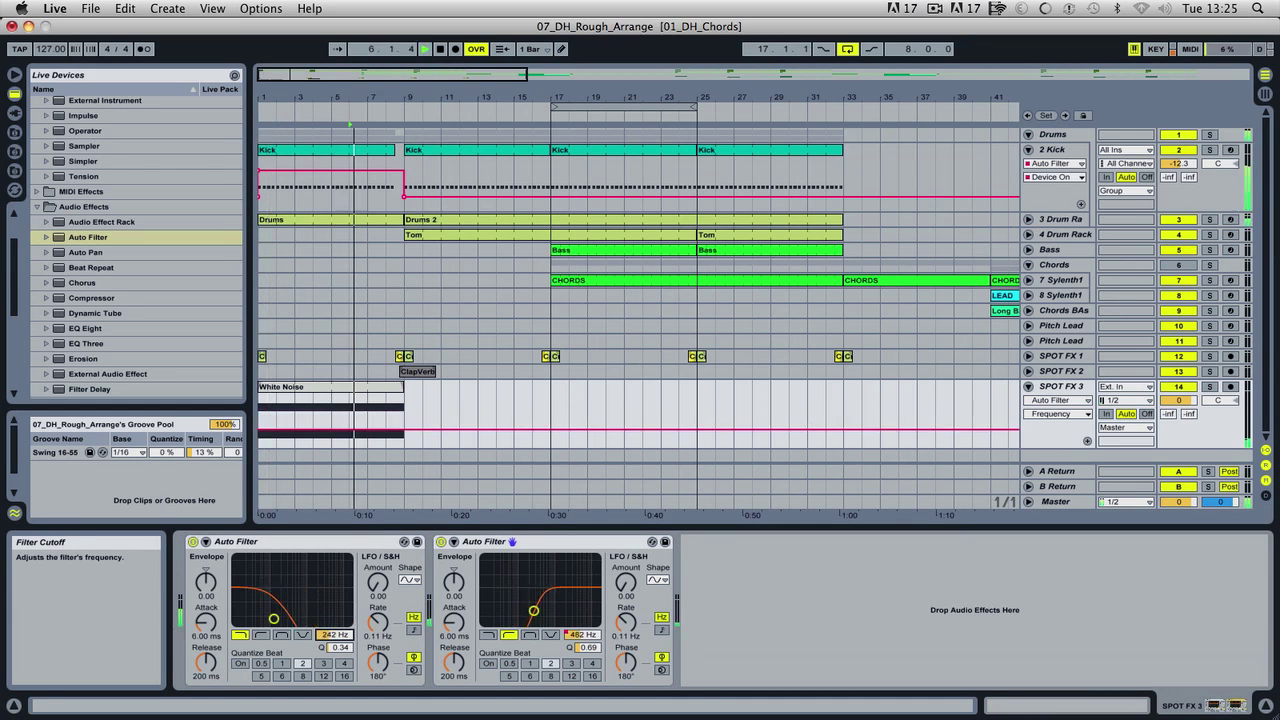
left_click_drag(282, 618, 297, 618)
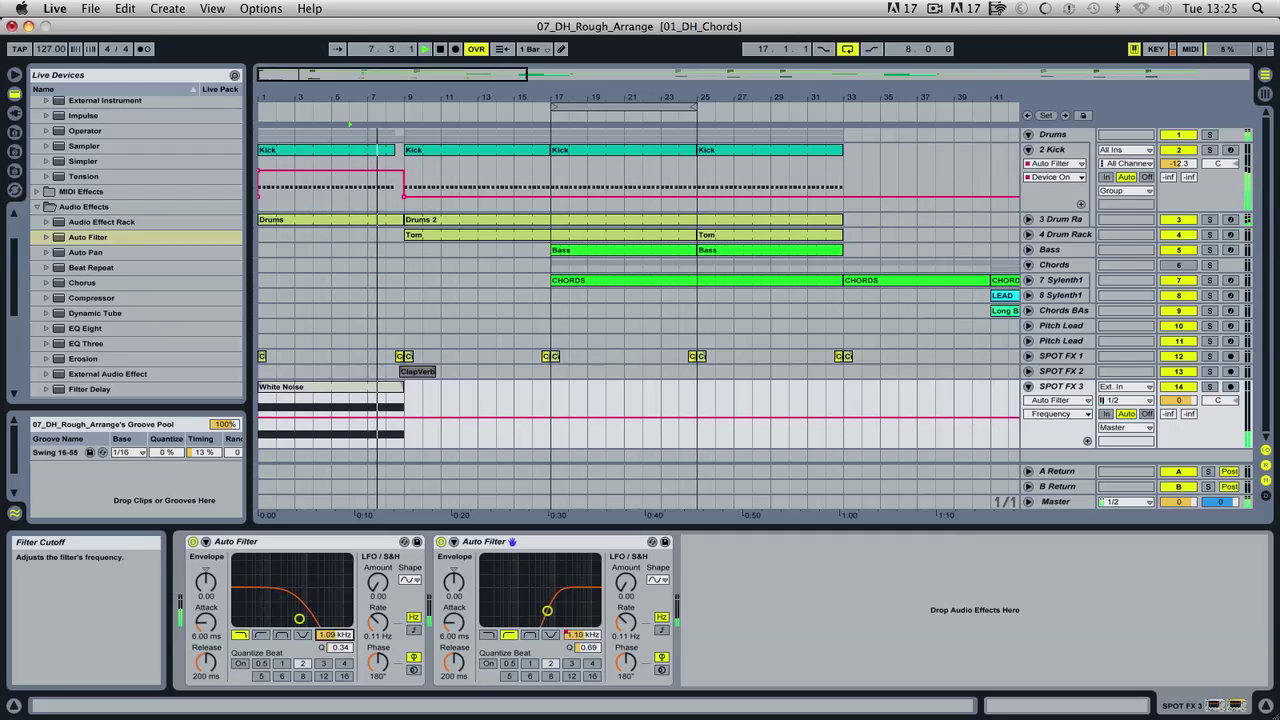
Step: Automate the low-pass frequency to fall from 19.9 kHz at bar 1 to a breakpoint in bar 3, and rise again to bar 9
double_click(302, 419)
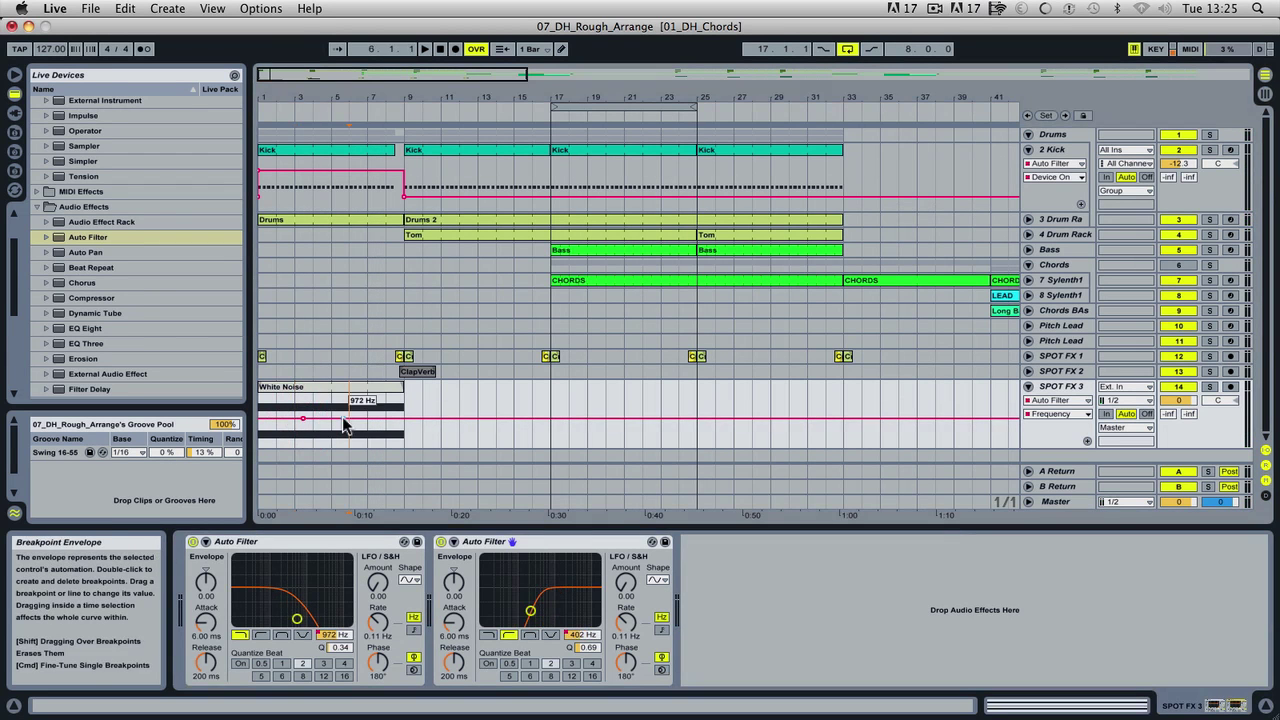
left_click_drag(420, 401, 405, 396)
key("space")
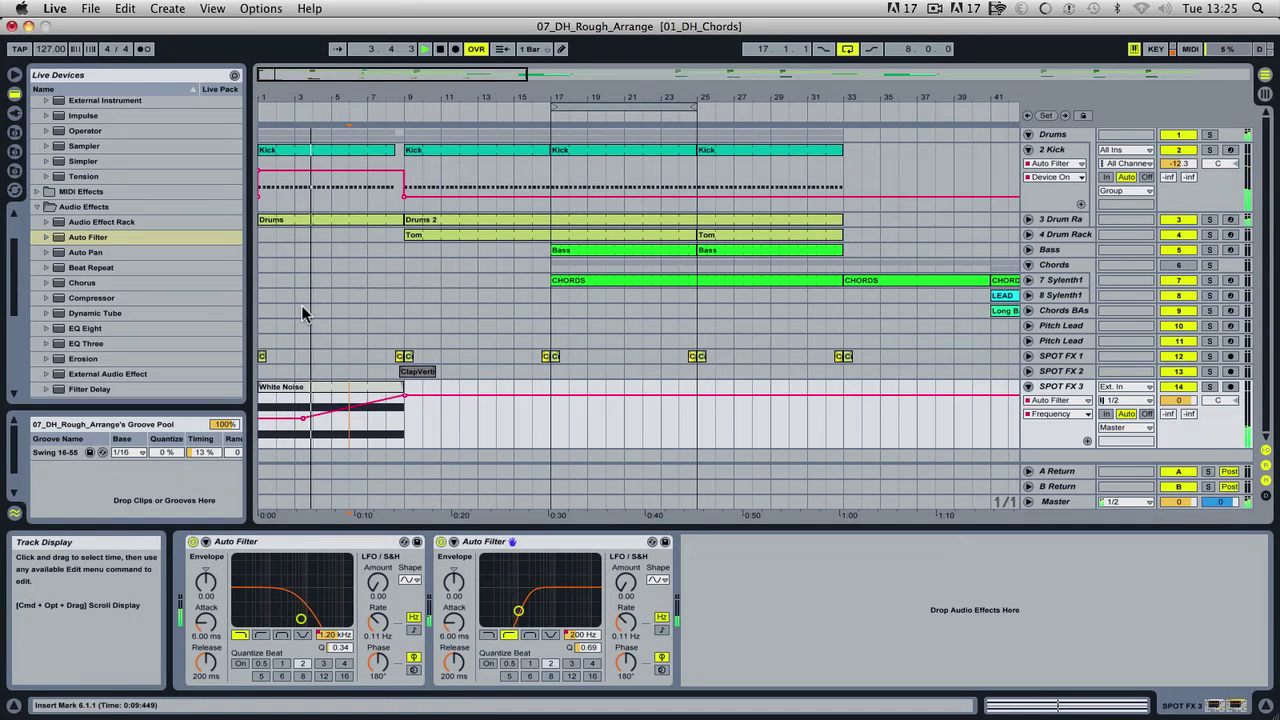
left_click(257, 112)
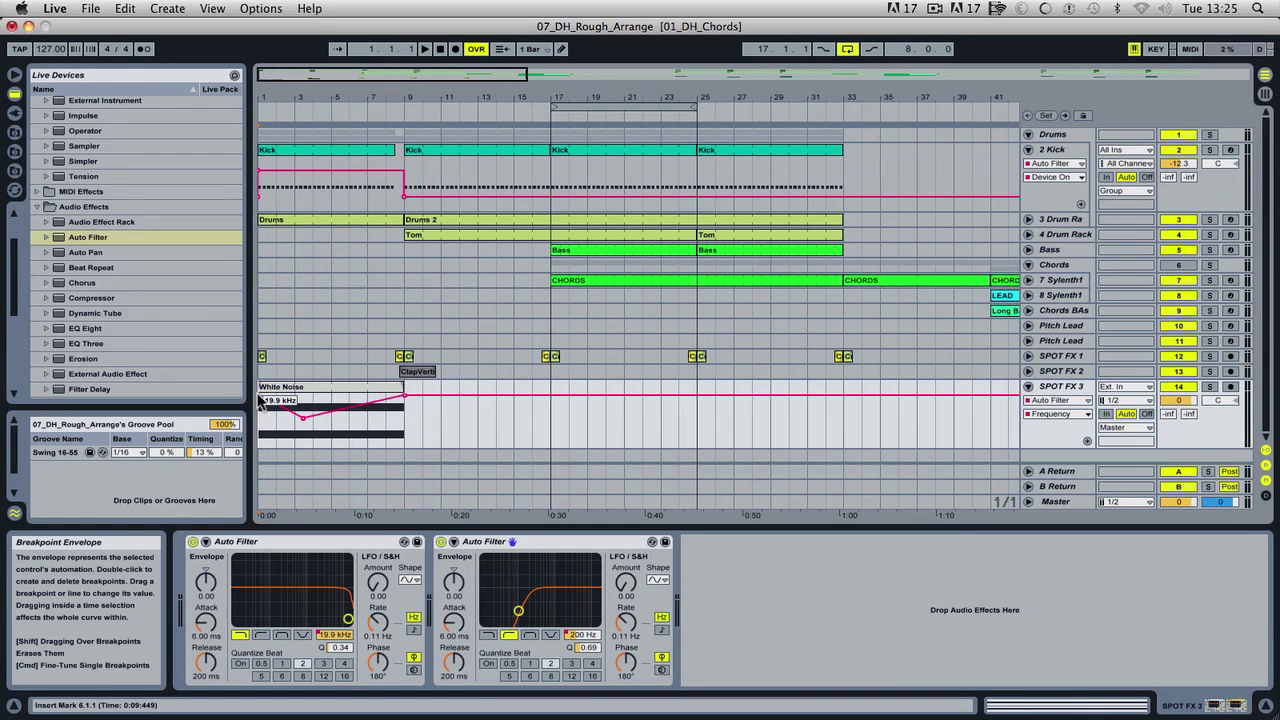
Step: Lower the low-pass automation breakpoint at bar 3 to about 355 Hz and play the sweep from the start
left_click(257, 118)
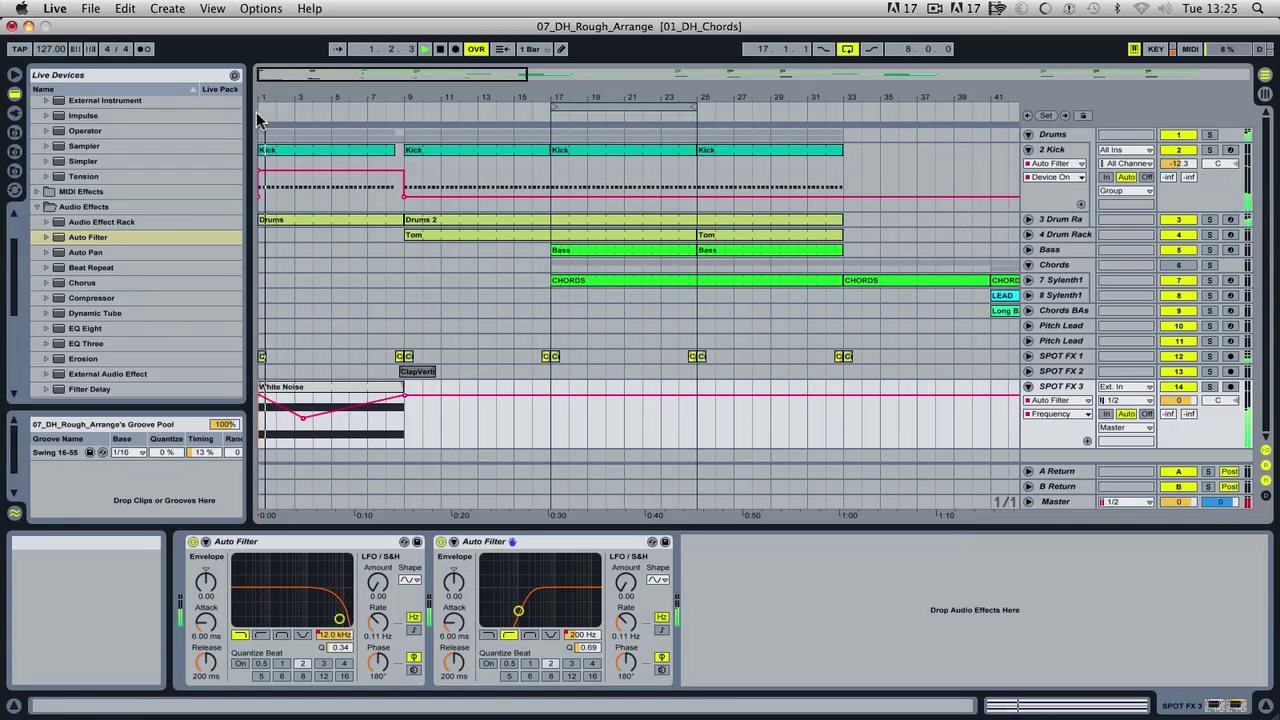
left_click(263, 395)
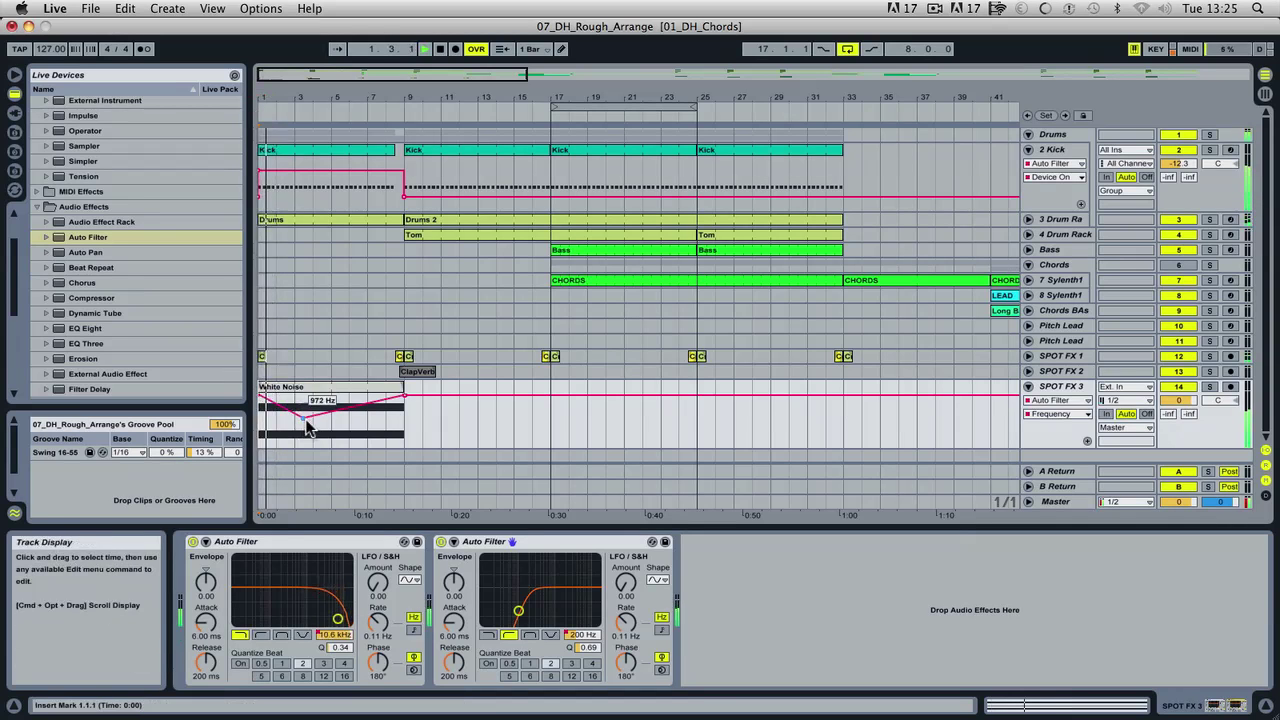
left_click_drag(302, 418, 300, 432)
key("space")
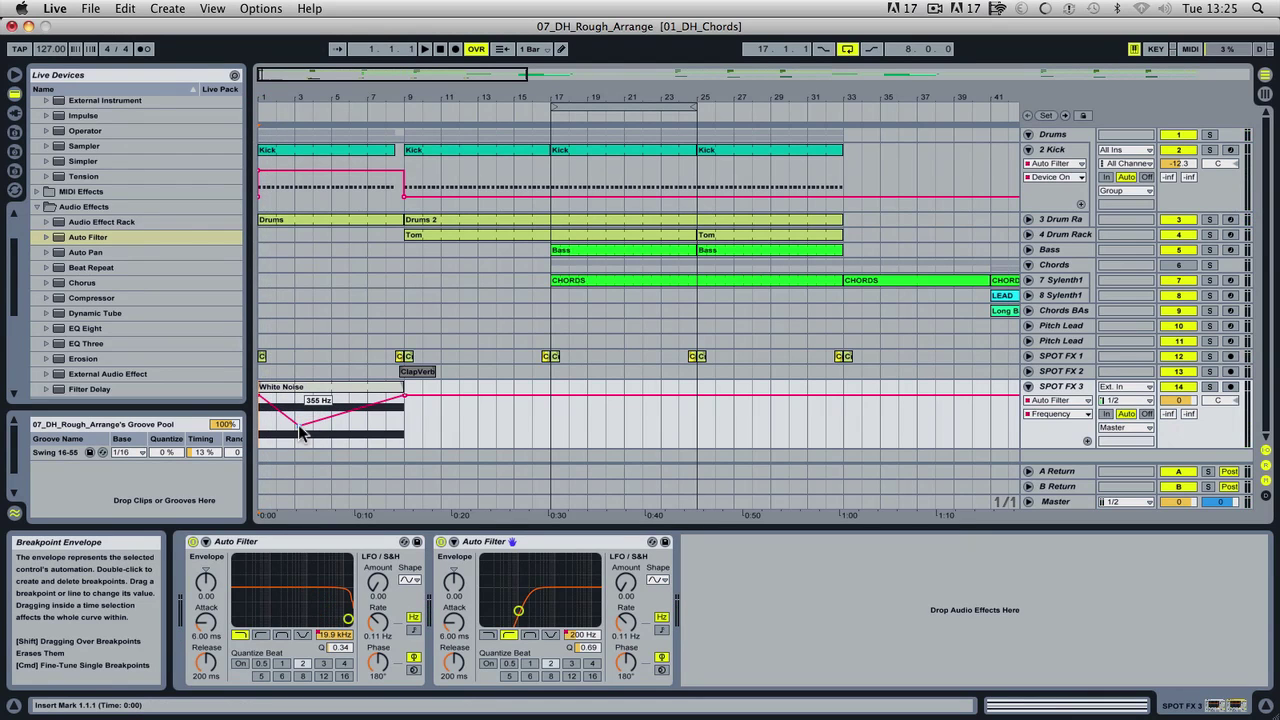
key("space")
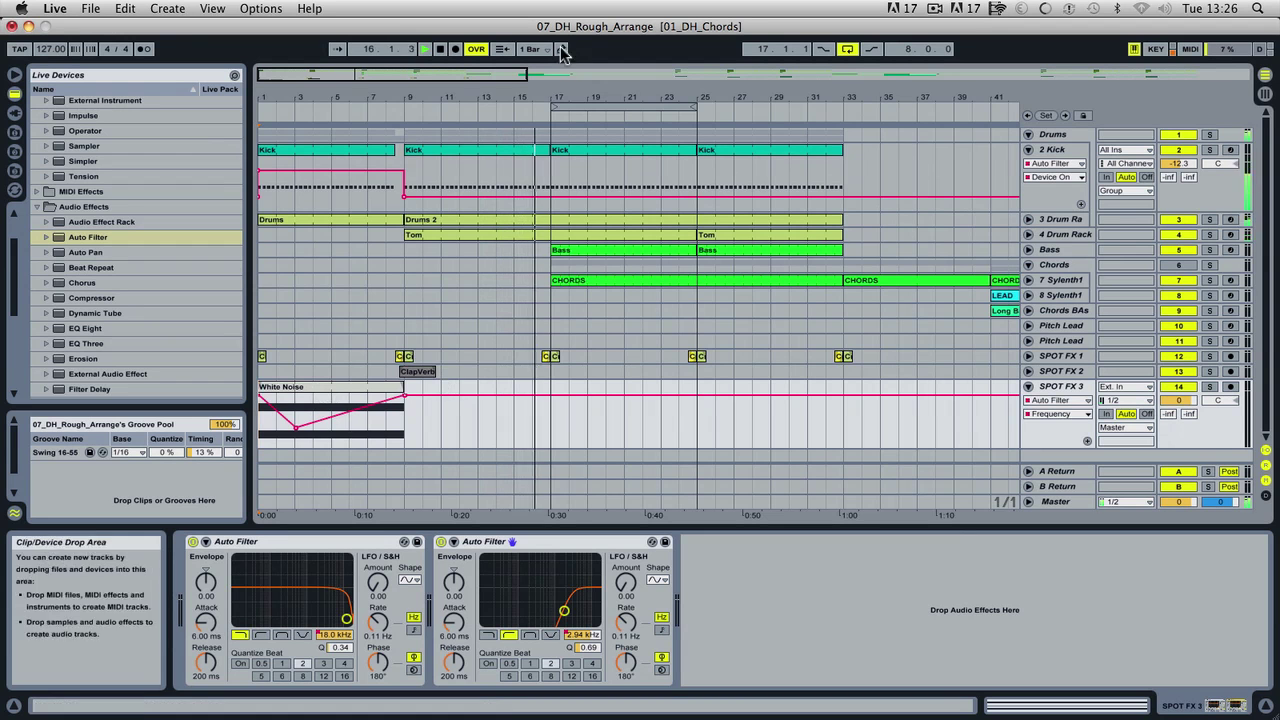
Step: Duplicate the White Noise clip with its filter automation to bars 9 to 17 on SPOT FX 3
left_click_drag(551, 100, 643, 141)
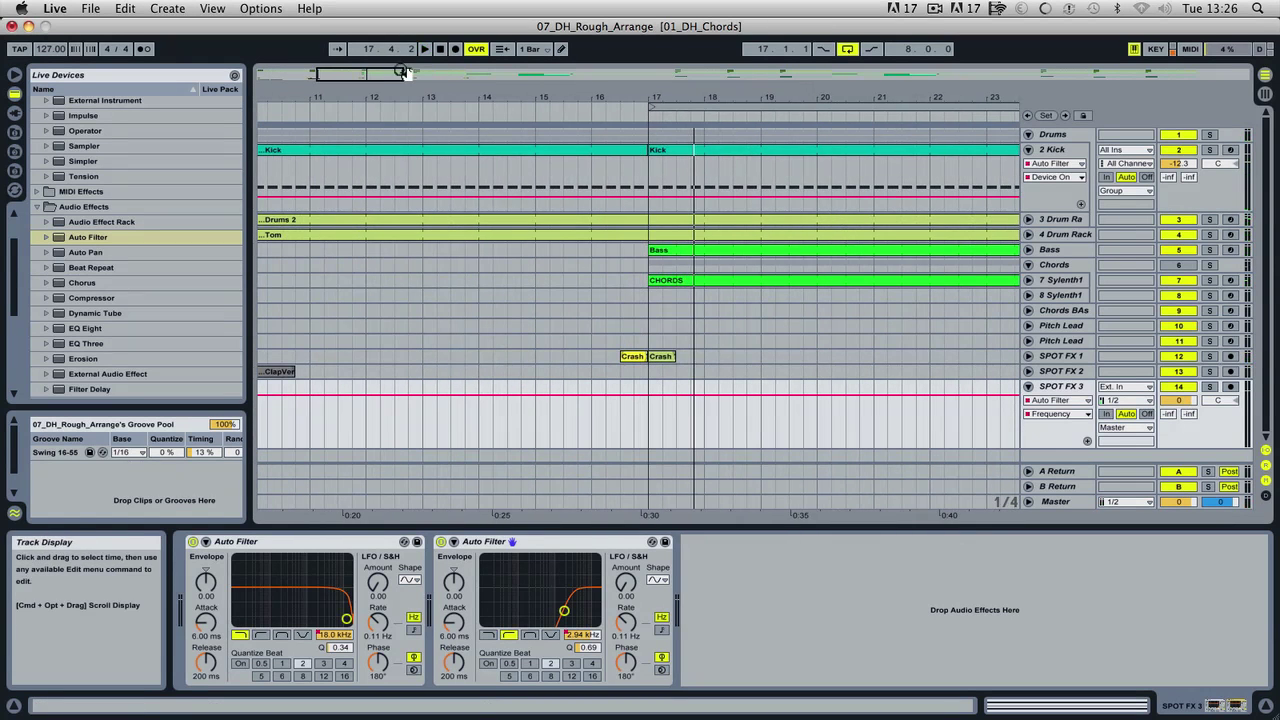
left_click_drag(403, 72, 359, 392)
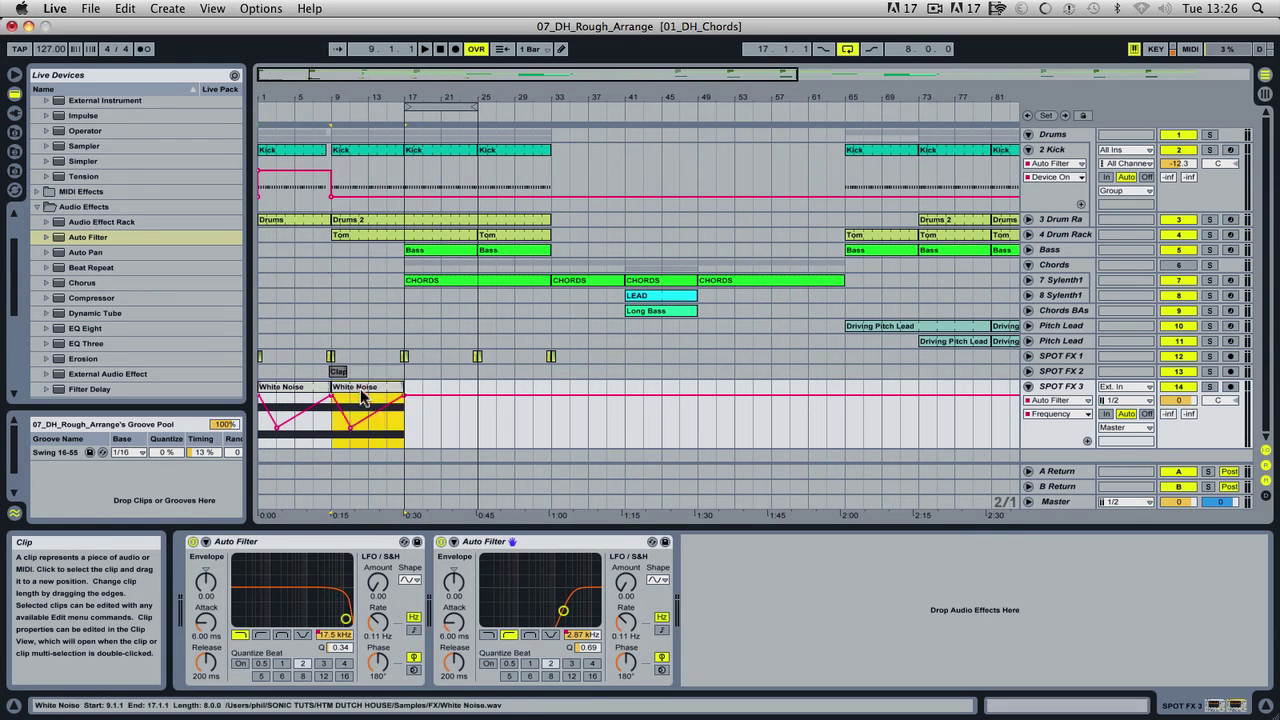
key("z")
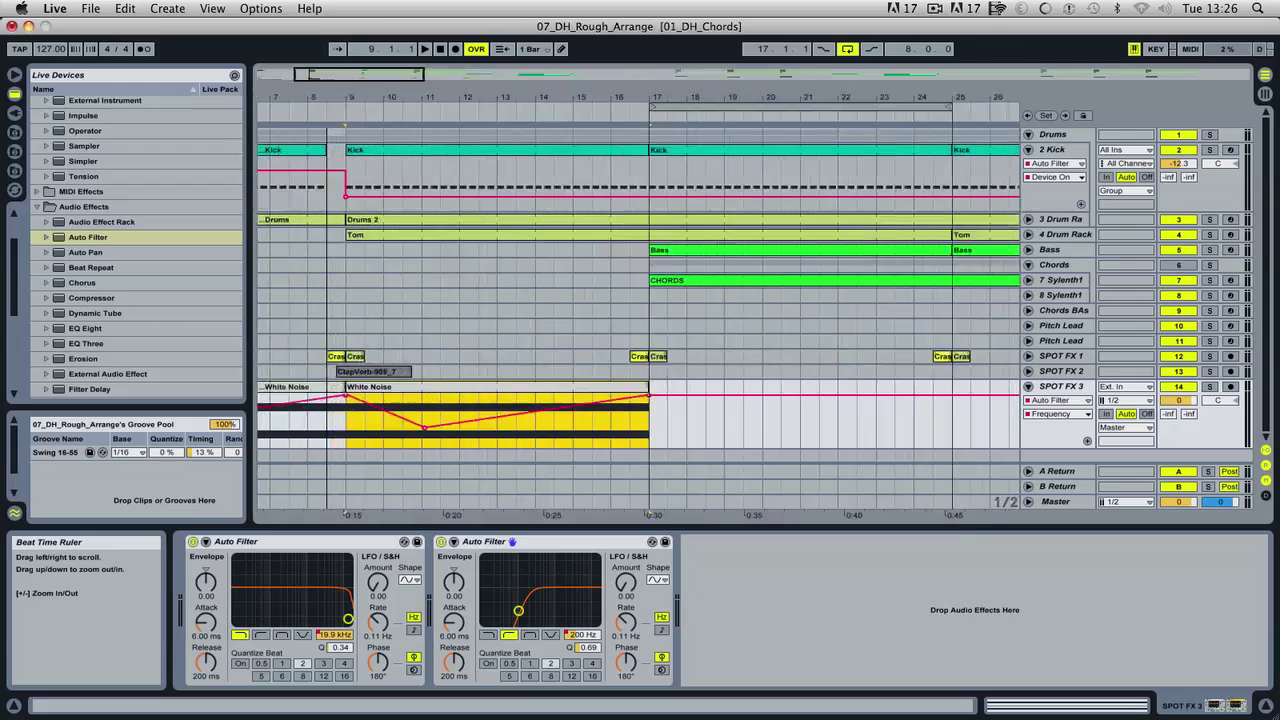
Step: Copy the ClapVerb clip on SPOT FX 2 to the transition at bar 17 and play it back
left_click_drag(414, 371, 762, 373)
left_click(660, 106)
left_click_drag(620, 98, 612, 54)
left_click_drag(408, 97, 408, 97)
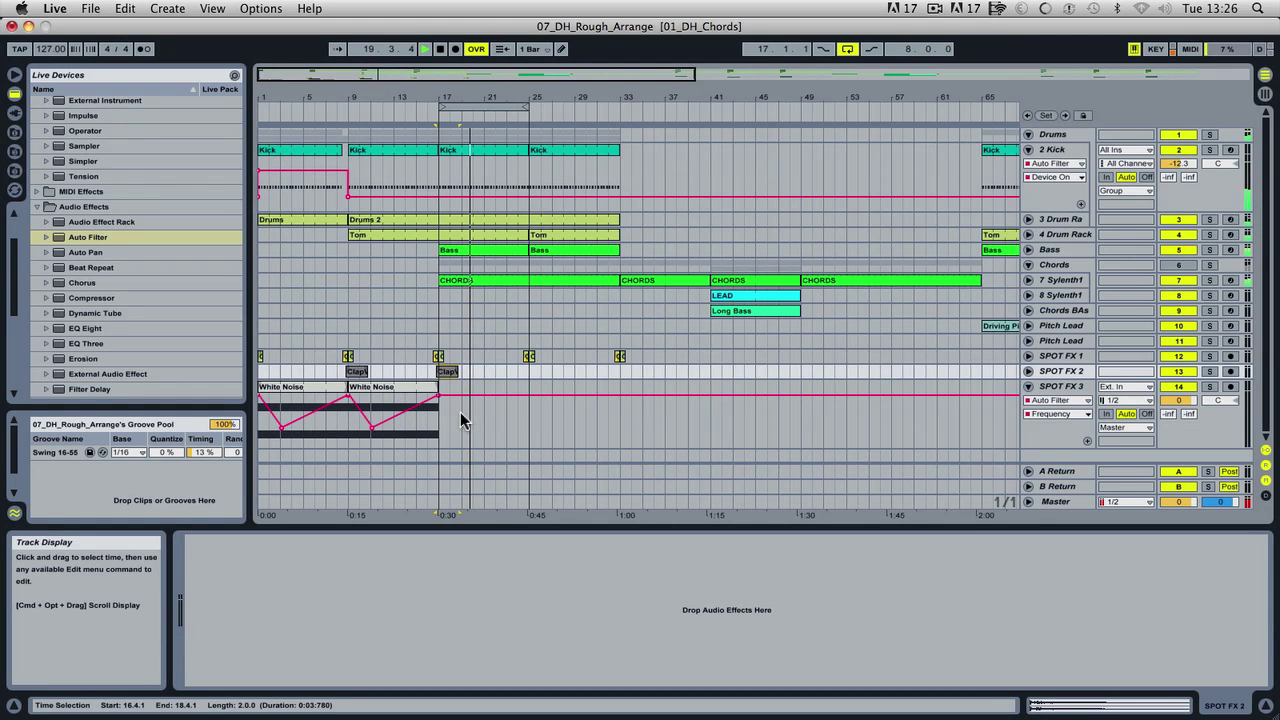
key("space")
Step: Extend the loop to cover bars 17 to 33 and activate the Chords group track during playback
left_click_drag(528, 114, 621, 114)
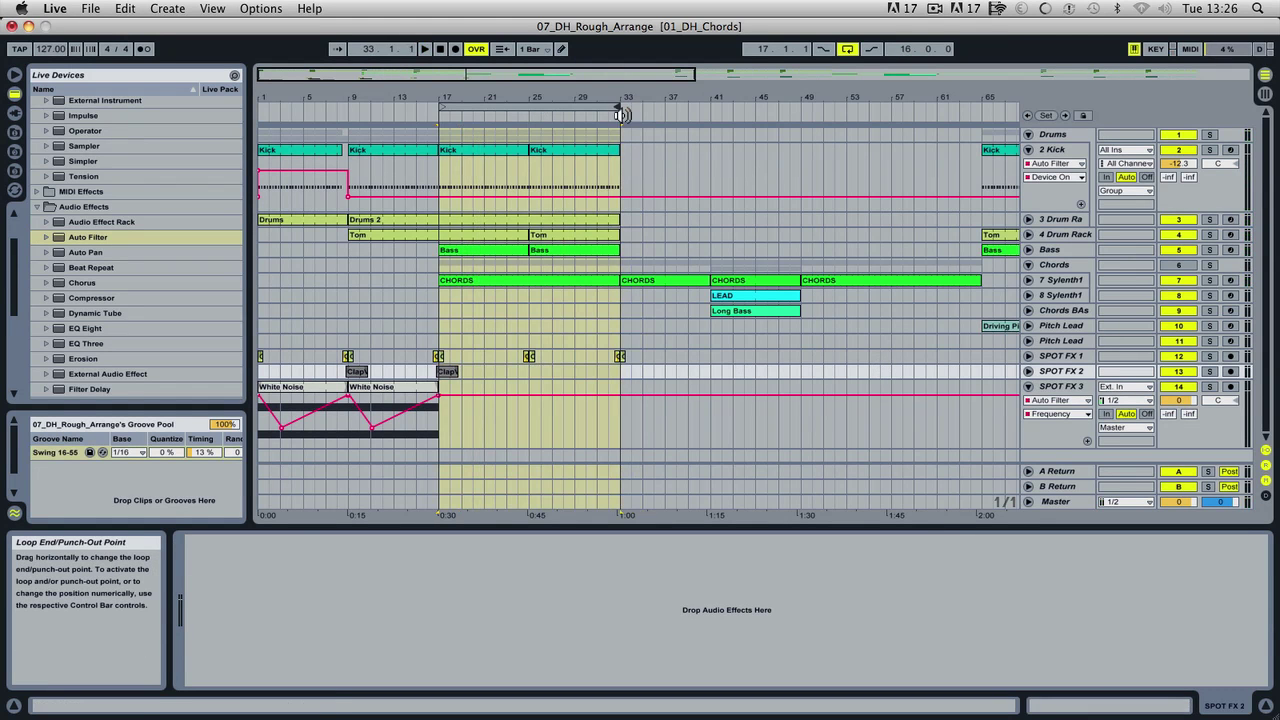
left_click(1062, 280)
key("Tab")
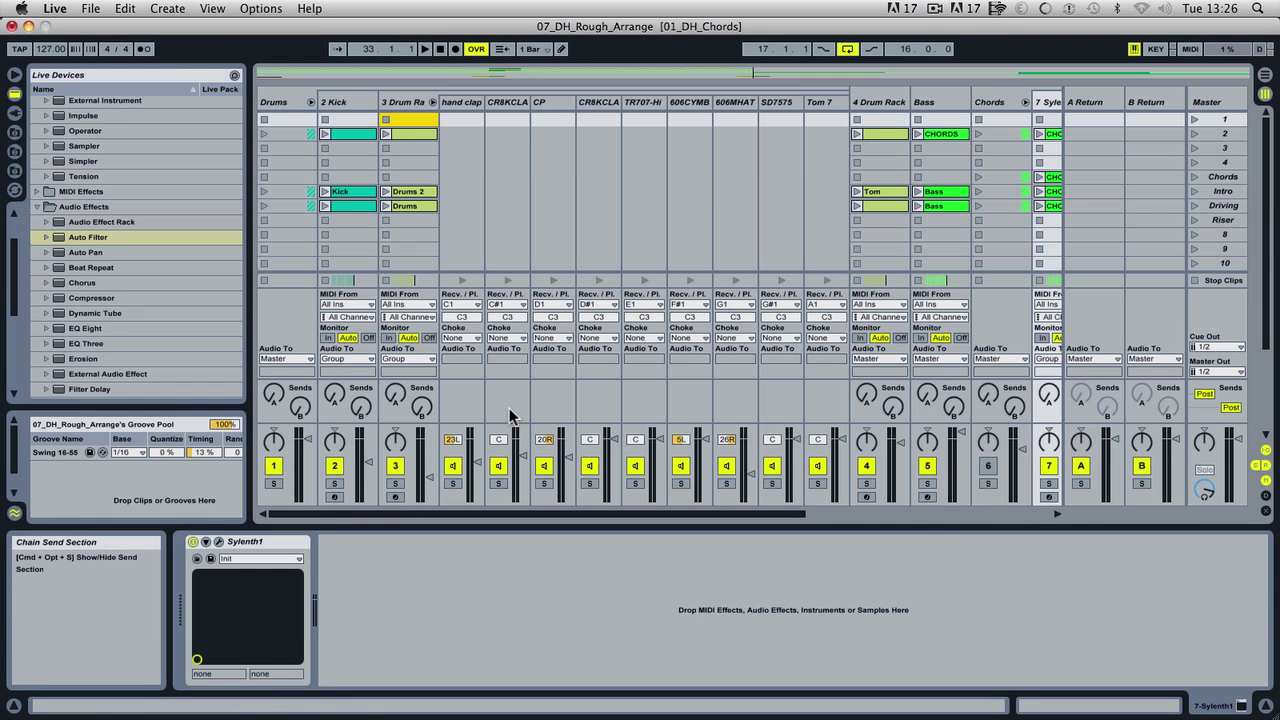
key("space")
key("Tab")
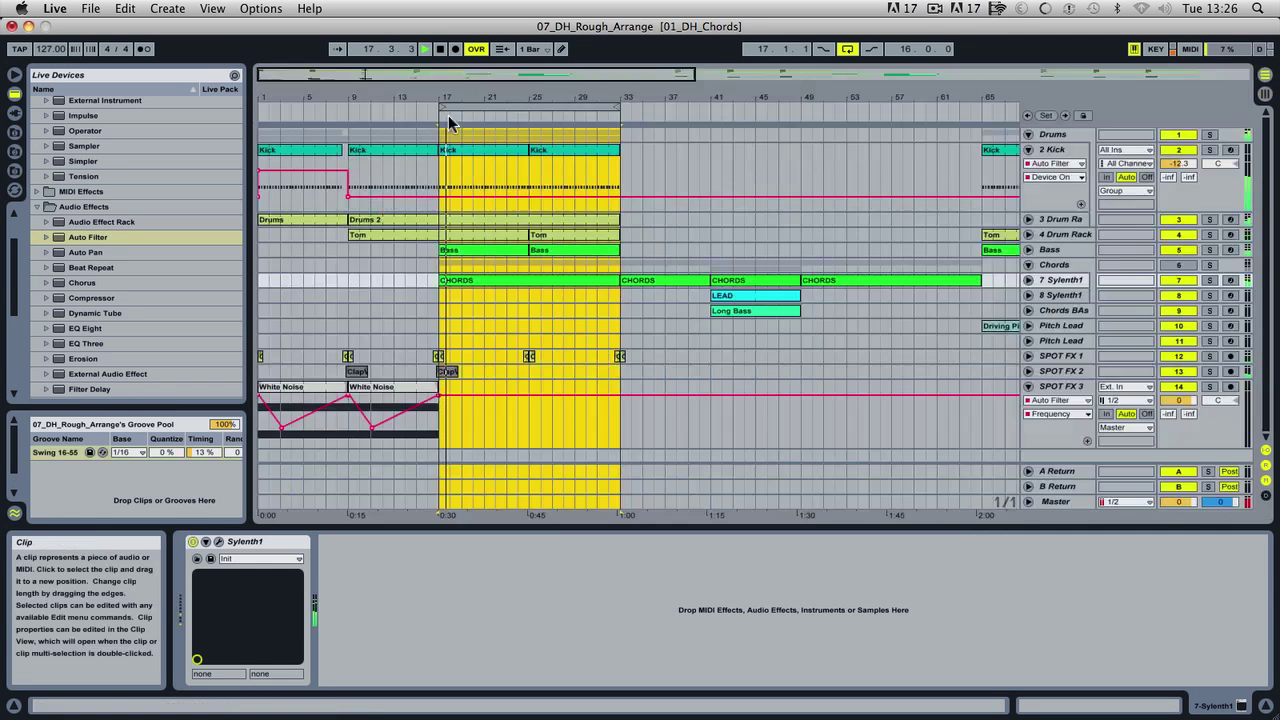
key("Tab")
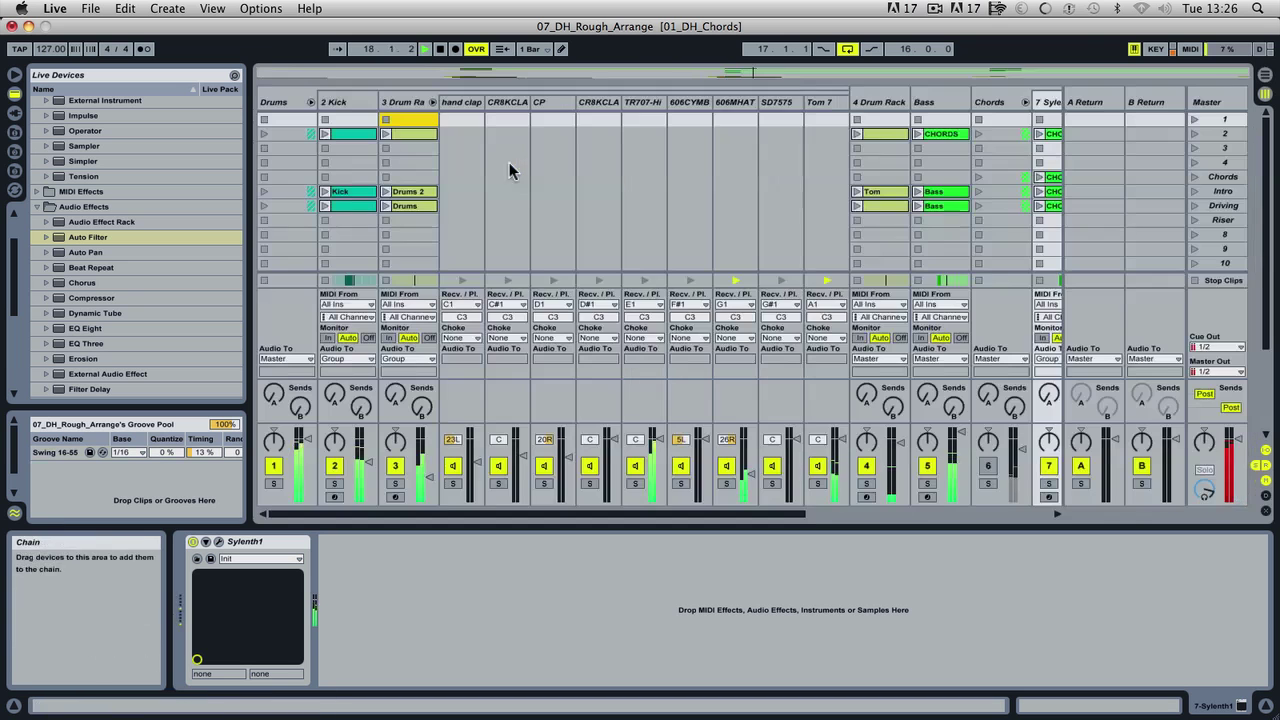
left_click(429, 104)
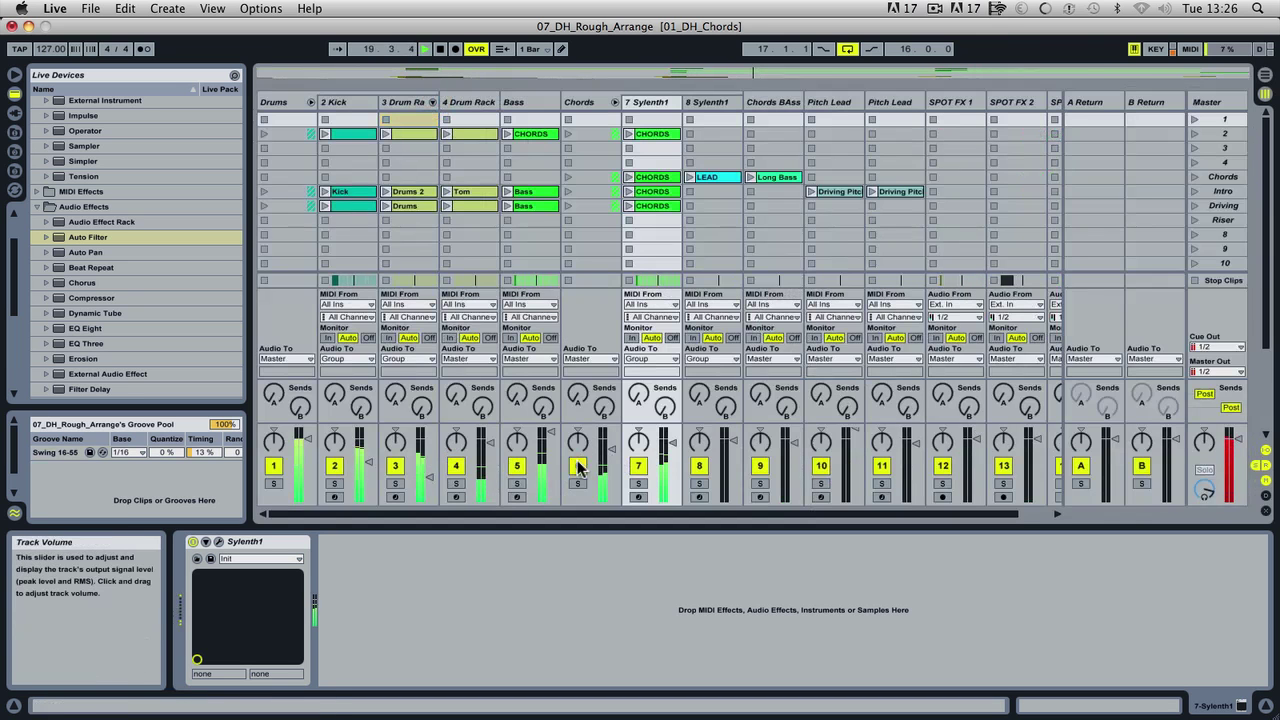
key("Tab")
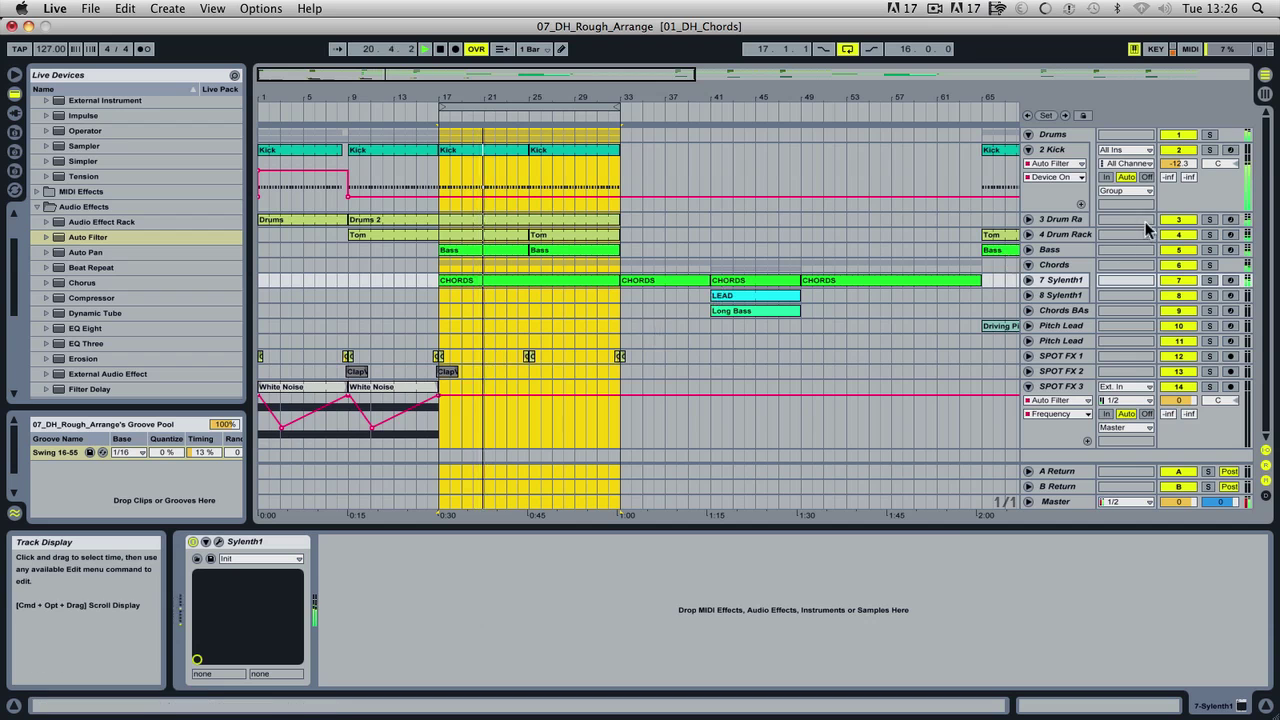
key("space")
Step: Unfold track 7 Sylenth1, open its synth editor and lower the Filter Control cutoff to 11.22 Hz
left_click(1051, 283)
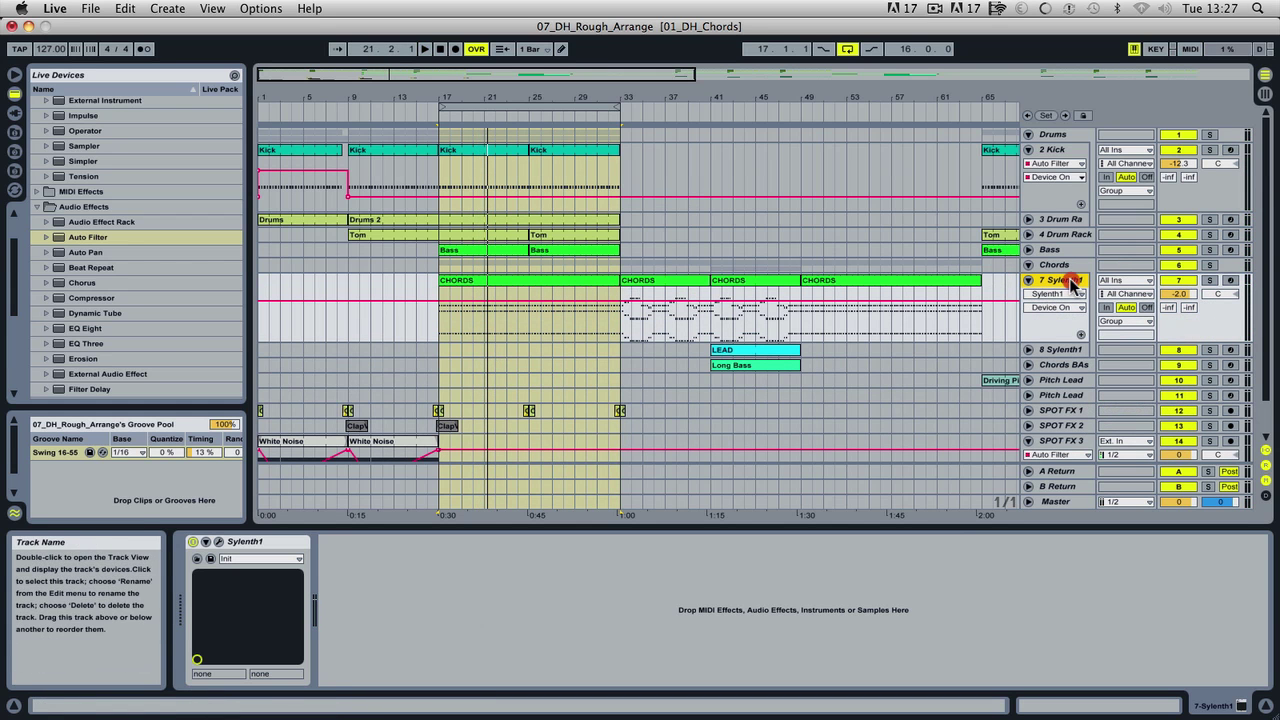
left_click(219, 541)
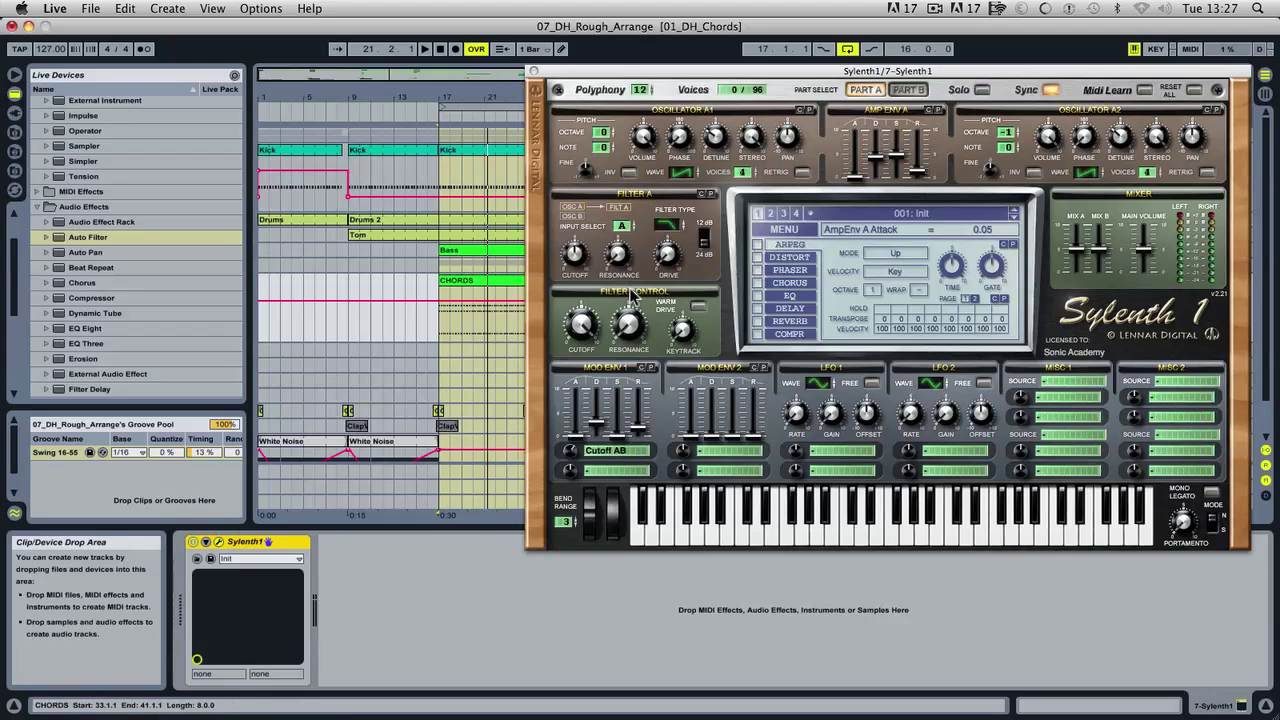
left_click_drag(583, 325, 572, 425)
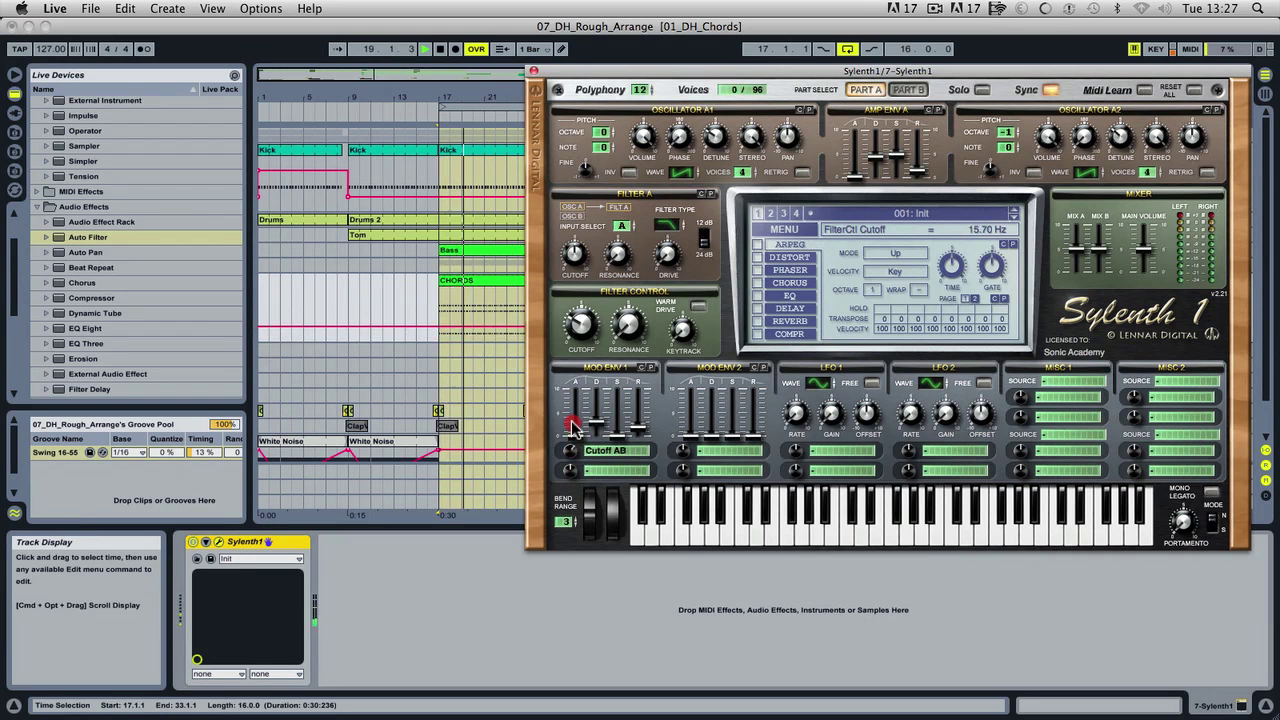
Step: Automate the Sylenth1 filter cutoff to rise steadily from bar 17 to bar 33, and play the result
left_click(439, 325)
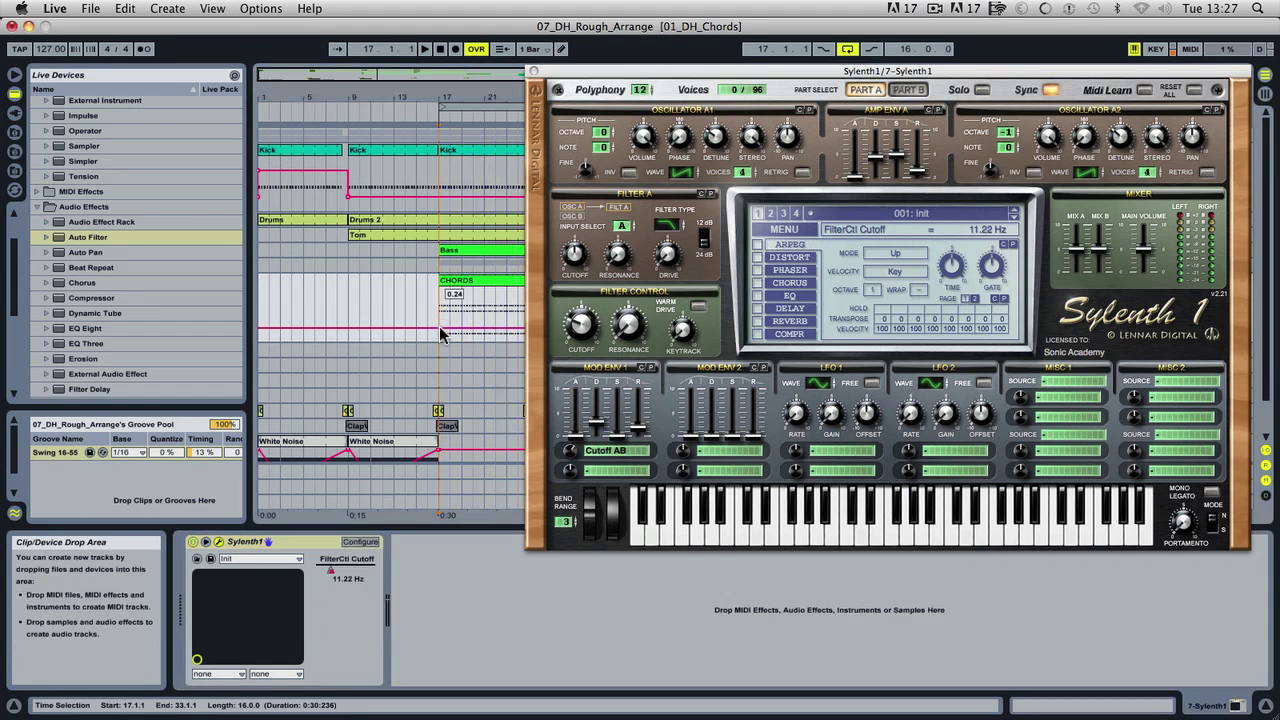
left_click(533, 71)
left_click_drag(615, 334, 617, 288)
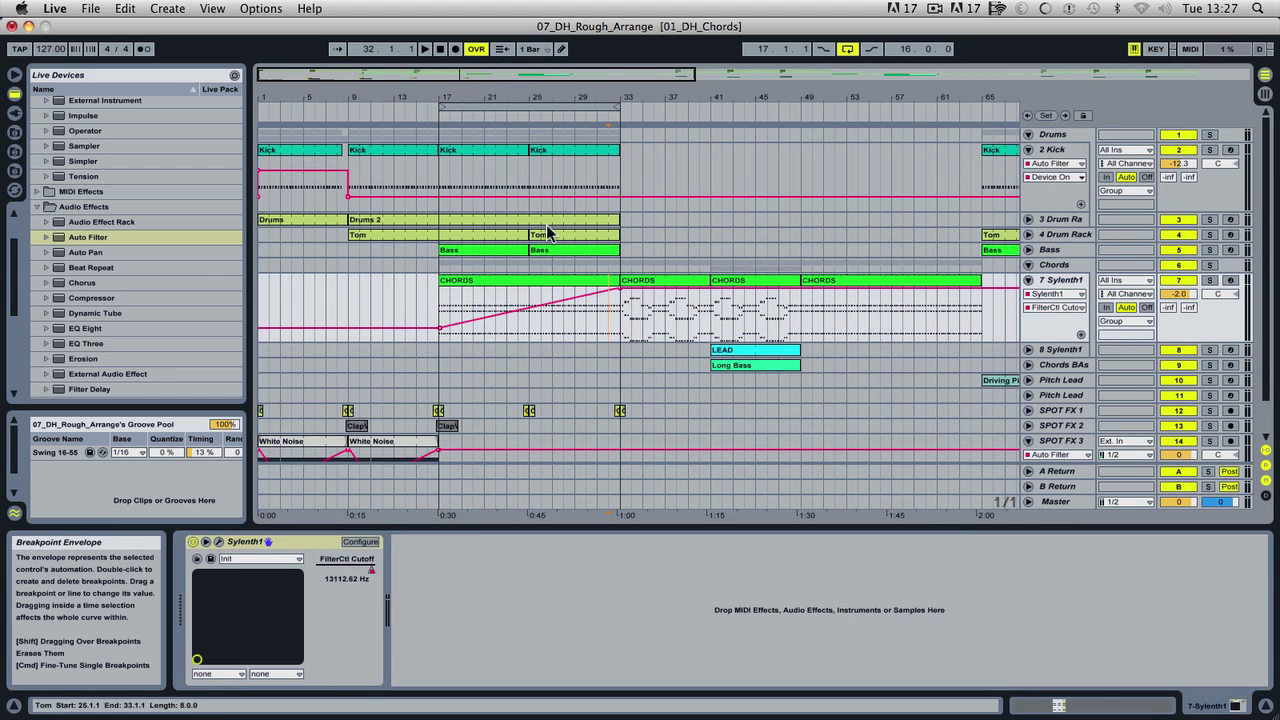
key("space")
scroll(474, 366, "down", 2)
key("space")
Step: Place White Noise across bars 17 to 33 on SPOT FX 3 and undo the last automation shift
left_click_drag(402, 408, 617, 401)
left_click_drag(530, 409, 621, 409)
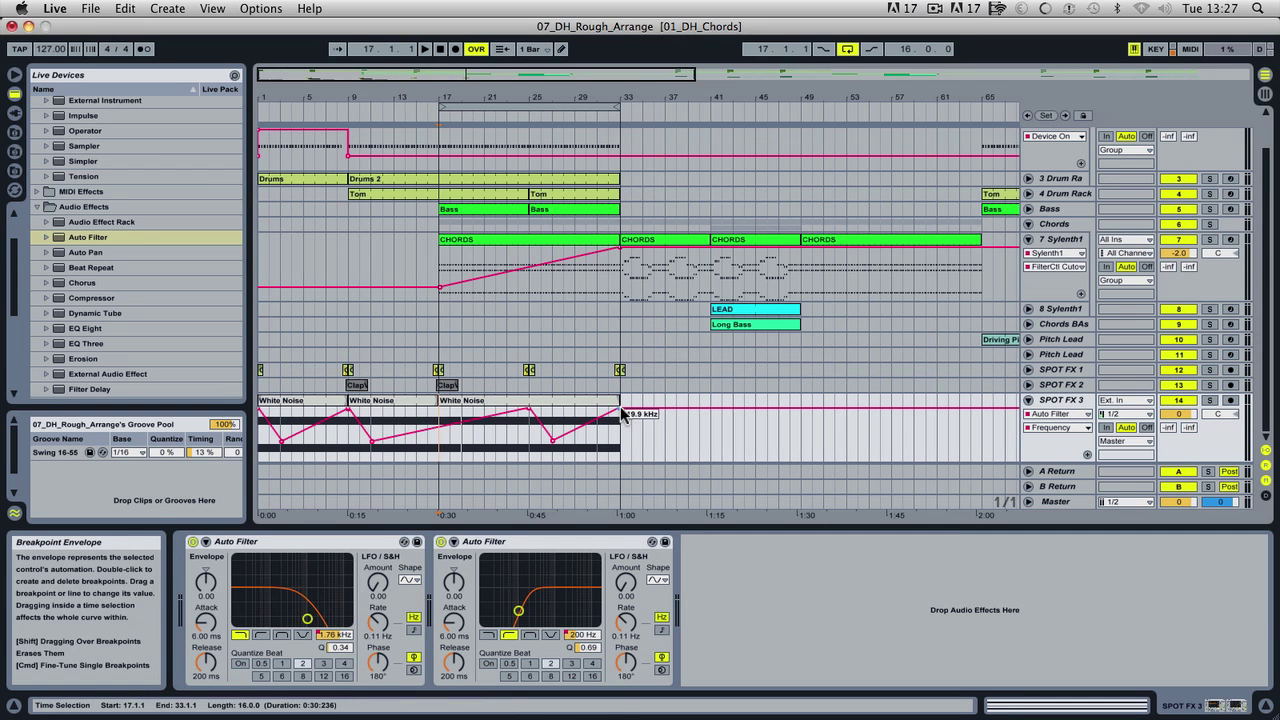
key("super+z")
Step: Stretch the third low-pass rise so it ends just before bar 33, and play from about bar 17
left_click(553, 438)
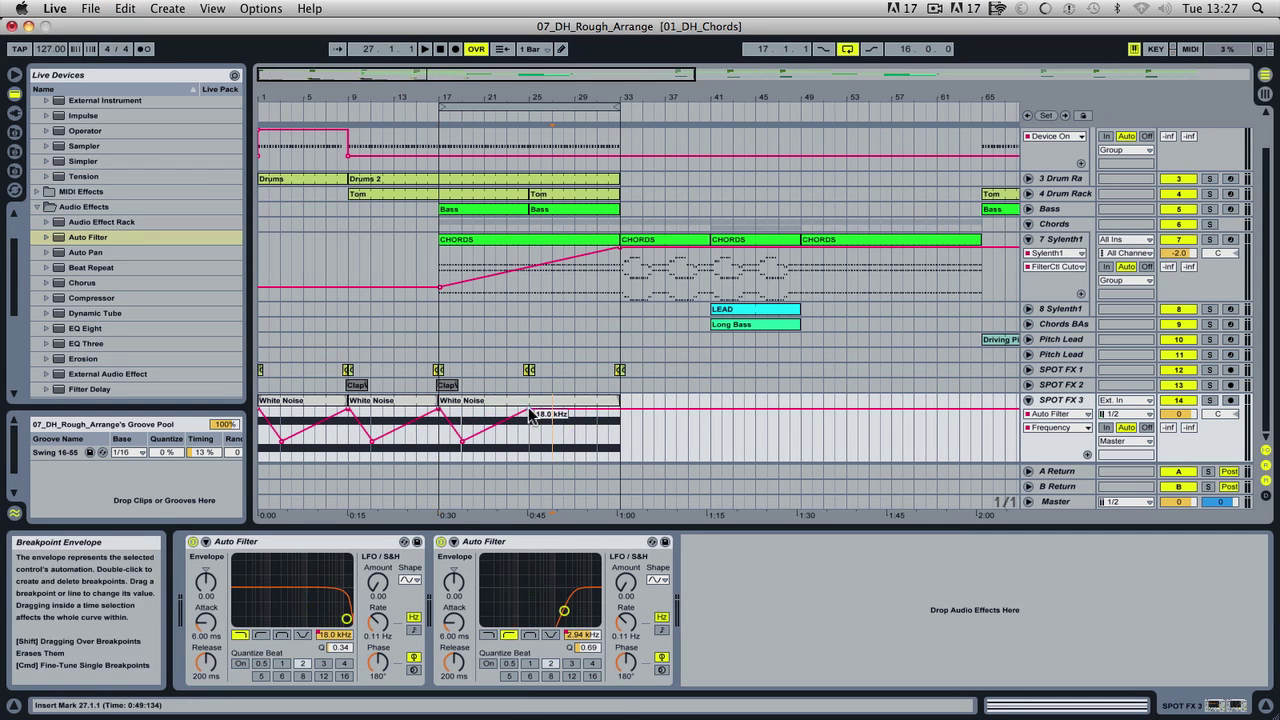
left_click_drag(614, 409, 612, 408)
mouse_move(529, 408)
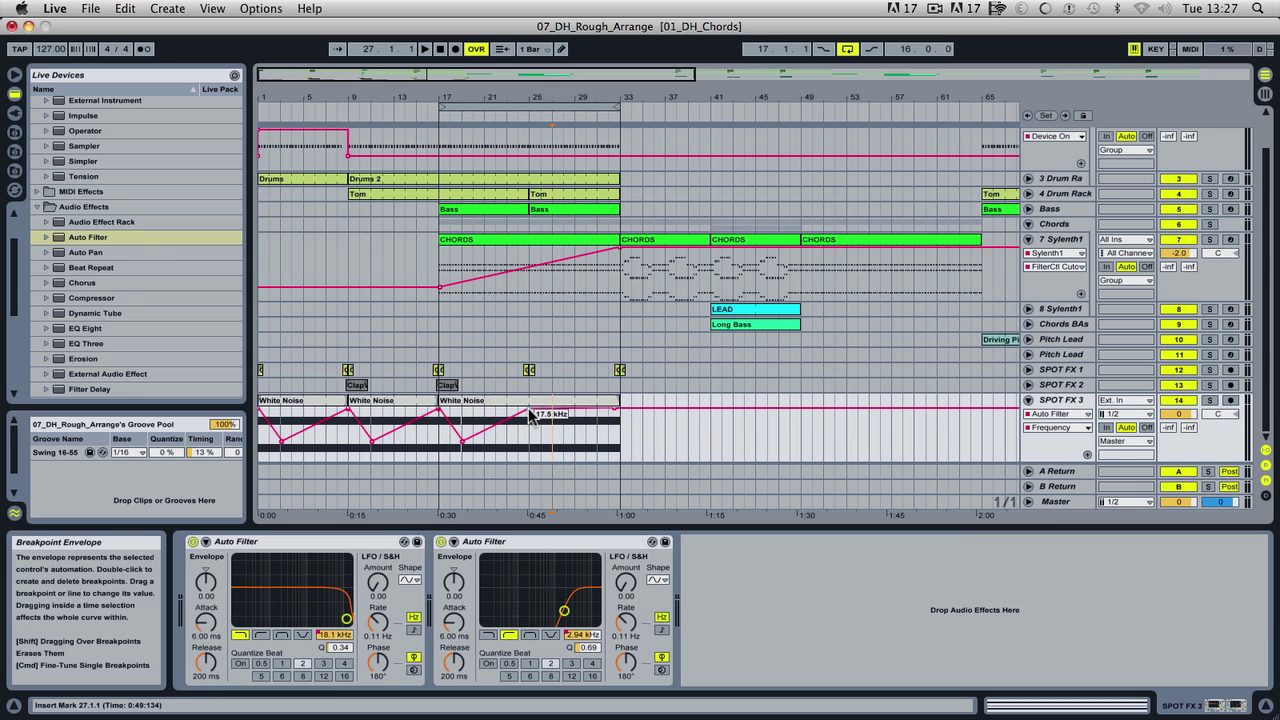
left_click(425, 114)
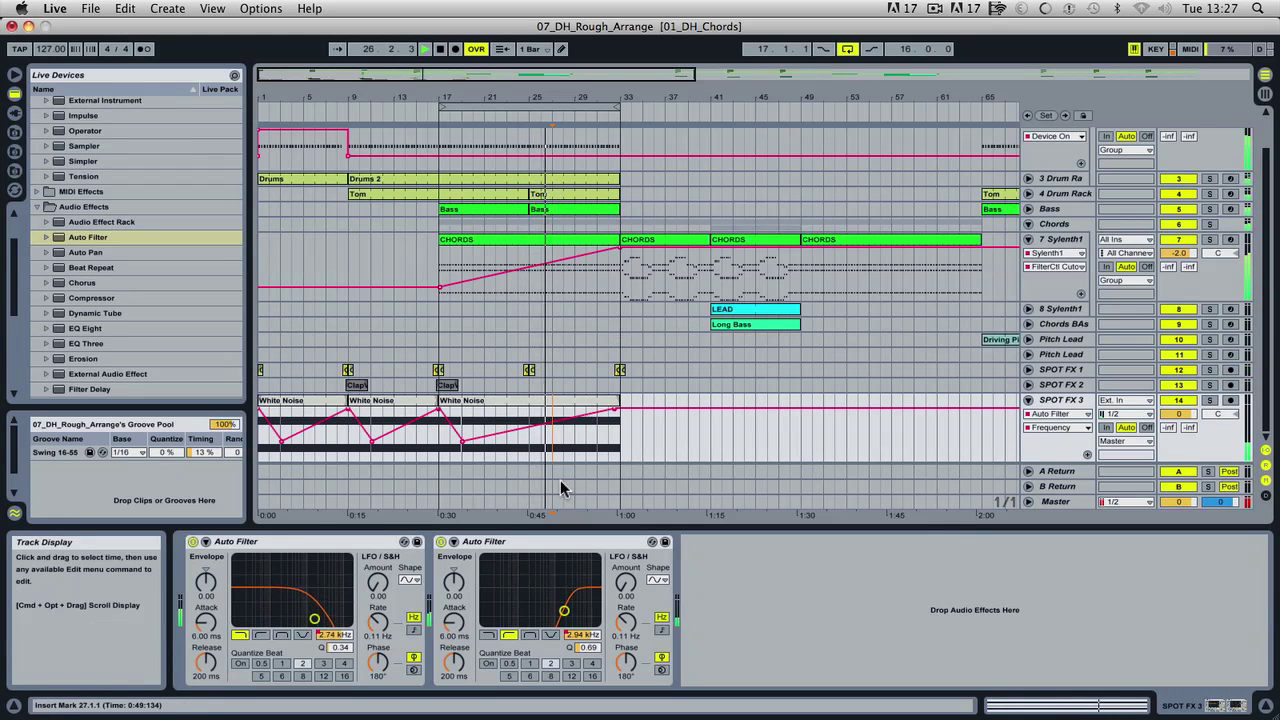
key("space")
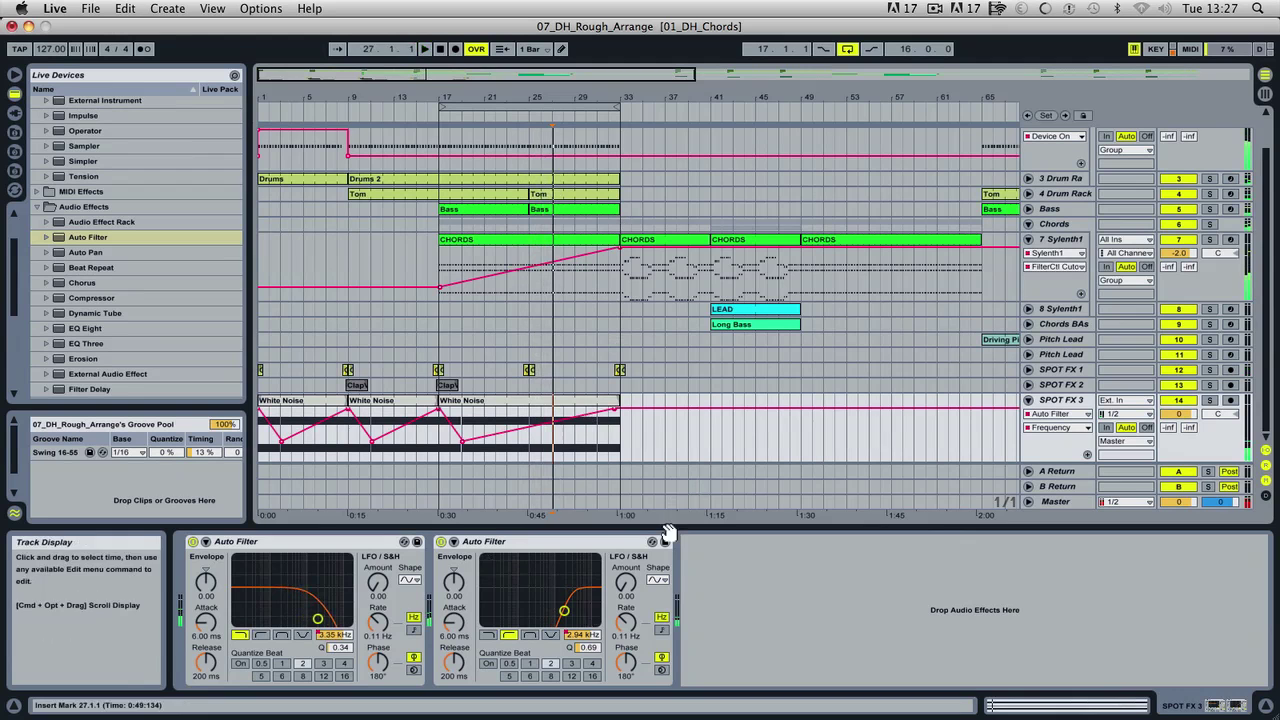
Step: Show the high-pass Frequency automation and reshape the third sweep to dip at bar 25 and rise to bar 33
left_click(590, 634)
left_click_drag(529, 423, 620, 420)
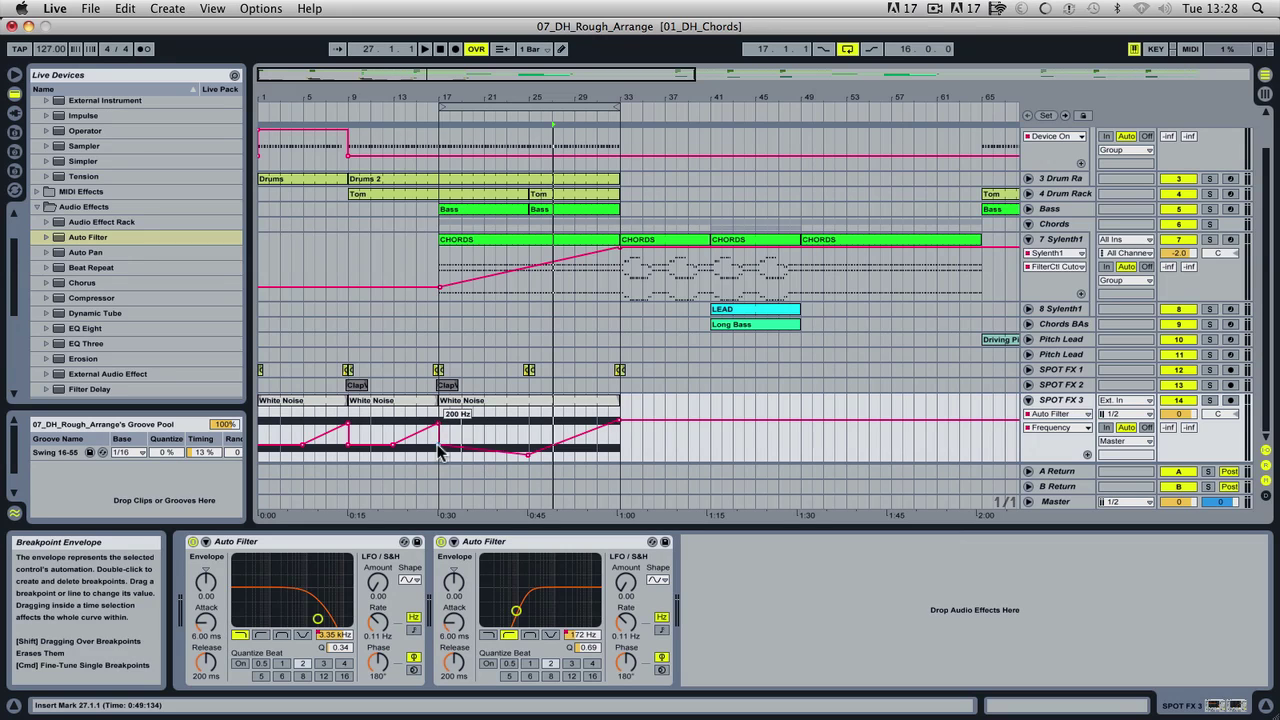
left_click(437, 116)
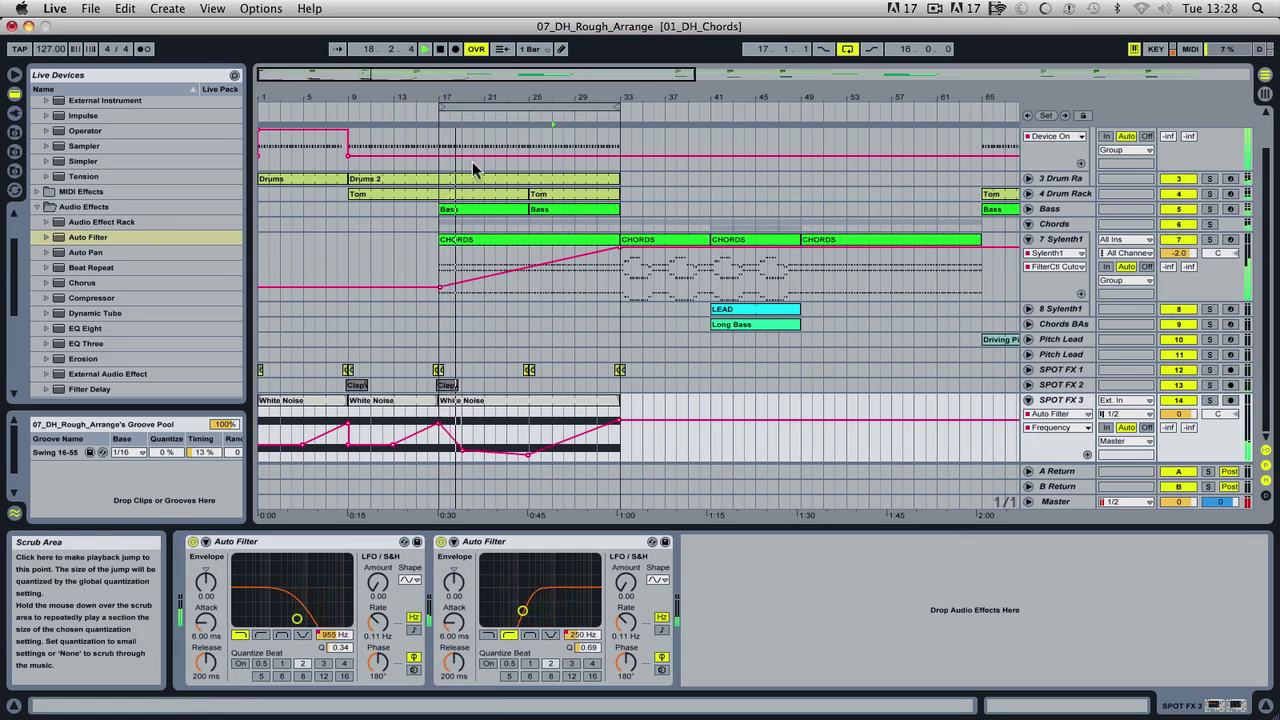
Step: Move the high-pass breakpoint near bar 19 up to about bar 21, and set the bar 25 breakpoint to 176 Hz
left_click_drag(460, 448, 481, 434)
left_click(427, 108)
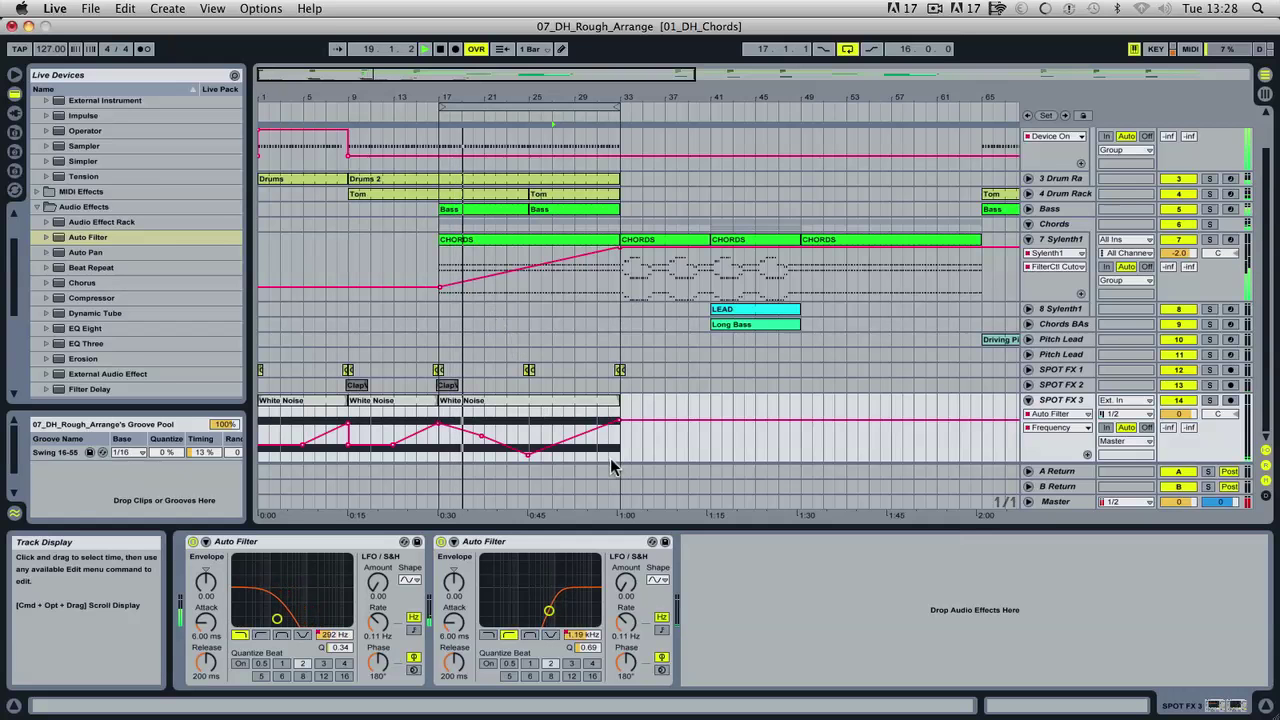
left_click_drag(527, 453, 527, 446)
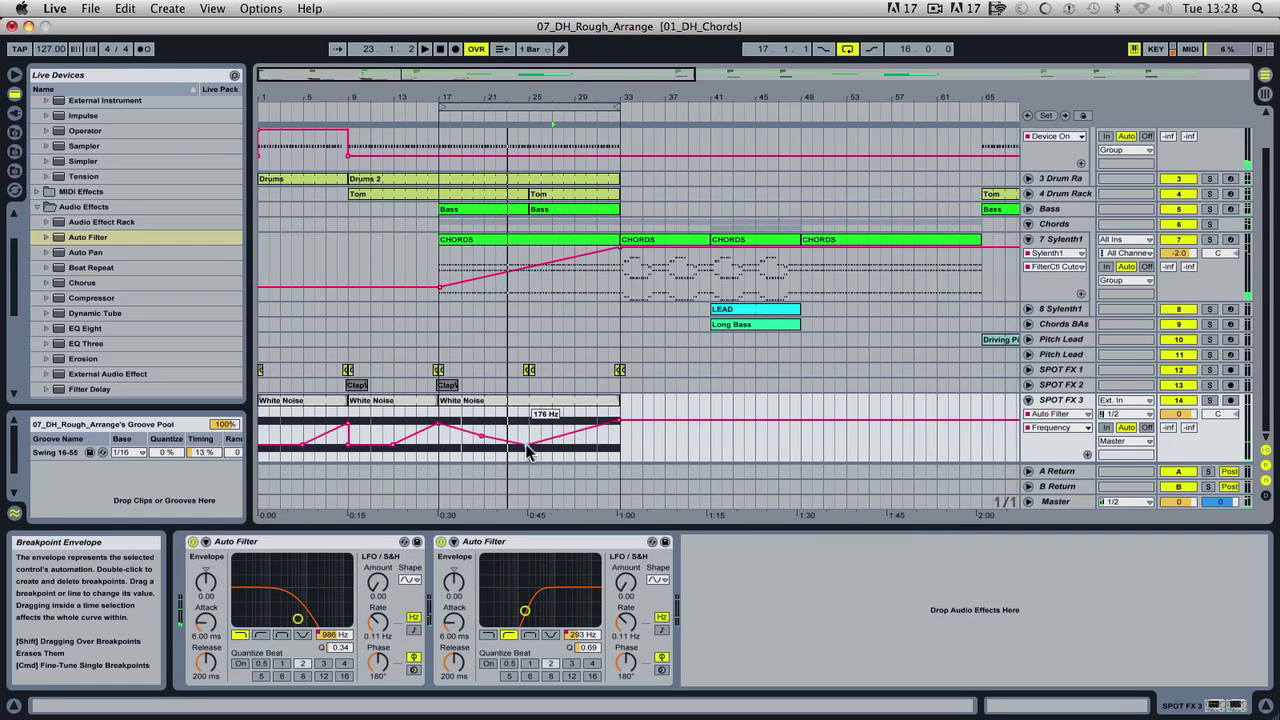
Step: Show the low-pass Frequency automation and add a breakpoint at bar 25, raised to about the level of the bar 19 breakpoint
left_click(1052, 413)
left_click(1045, 451)
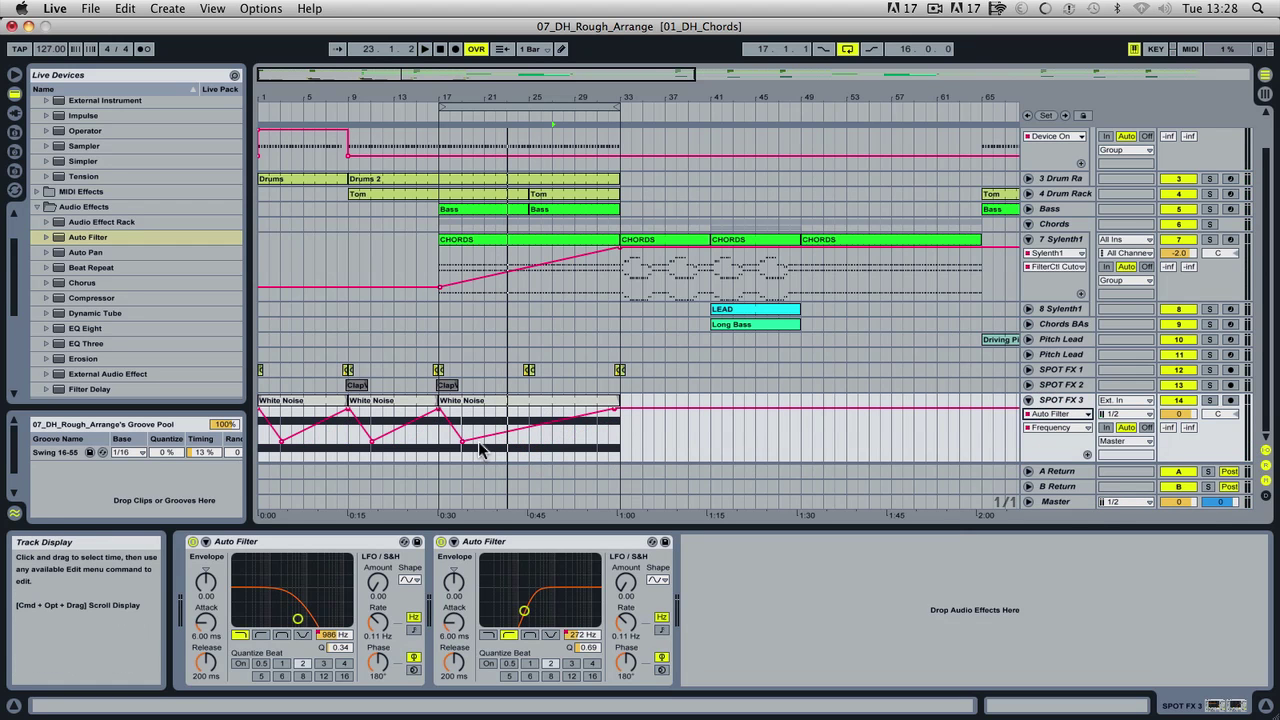
key("space")
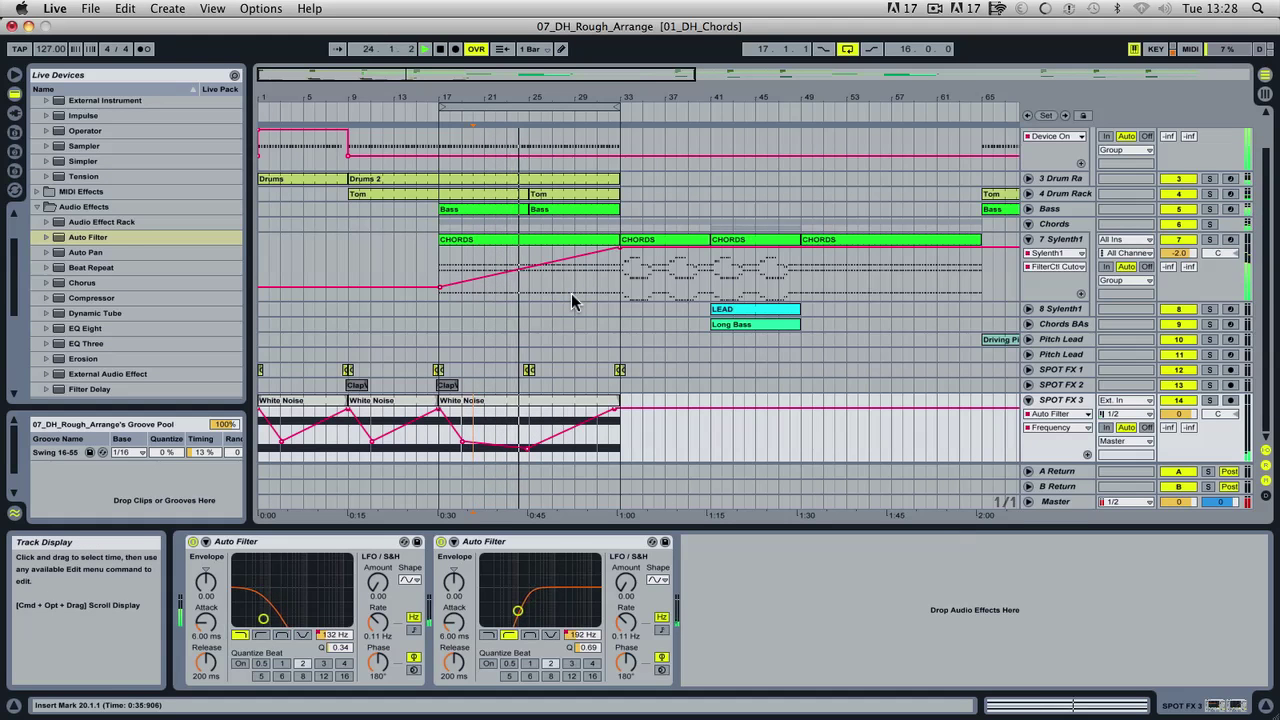
mouse_move(529, 447)
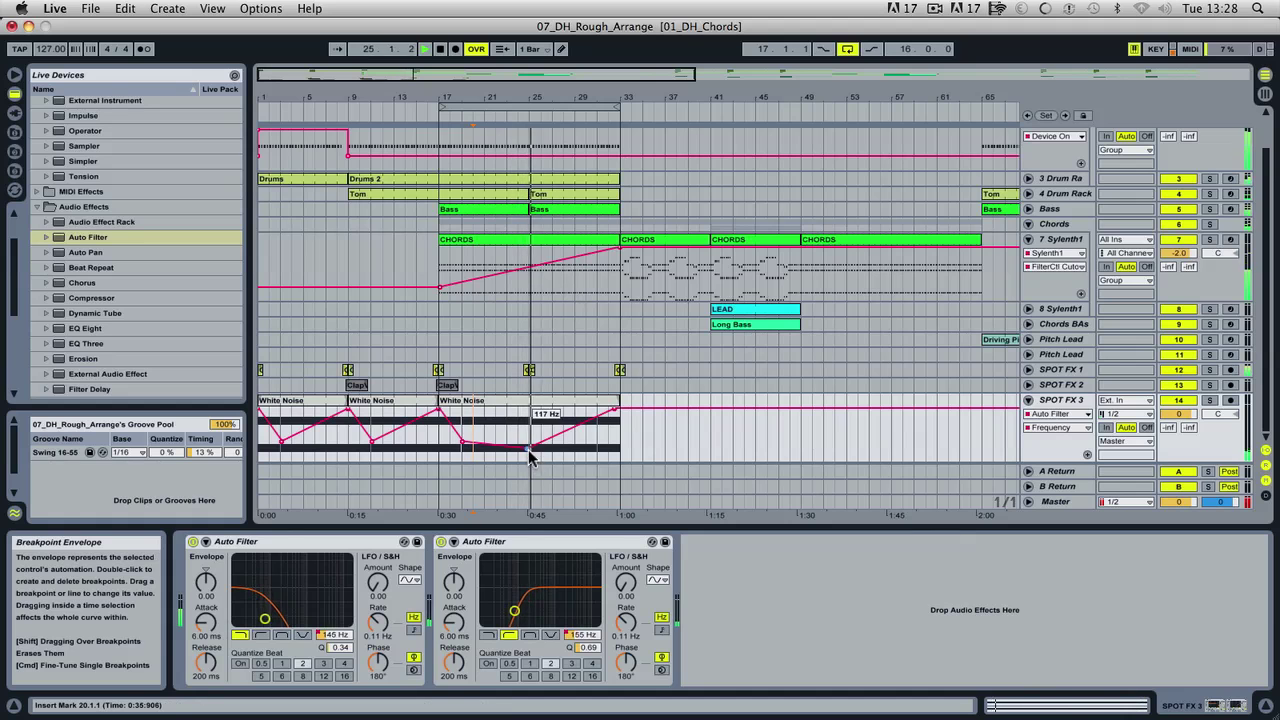
left_click_drag(529, 447, 529, 440)
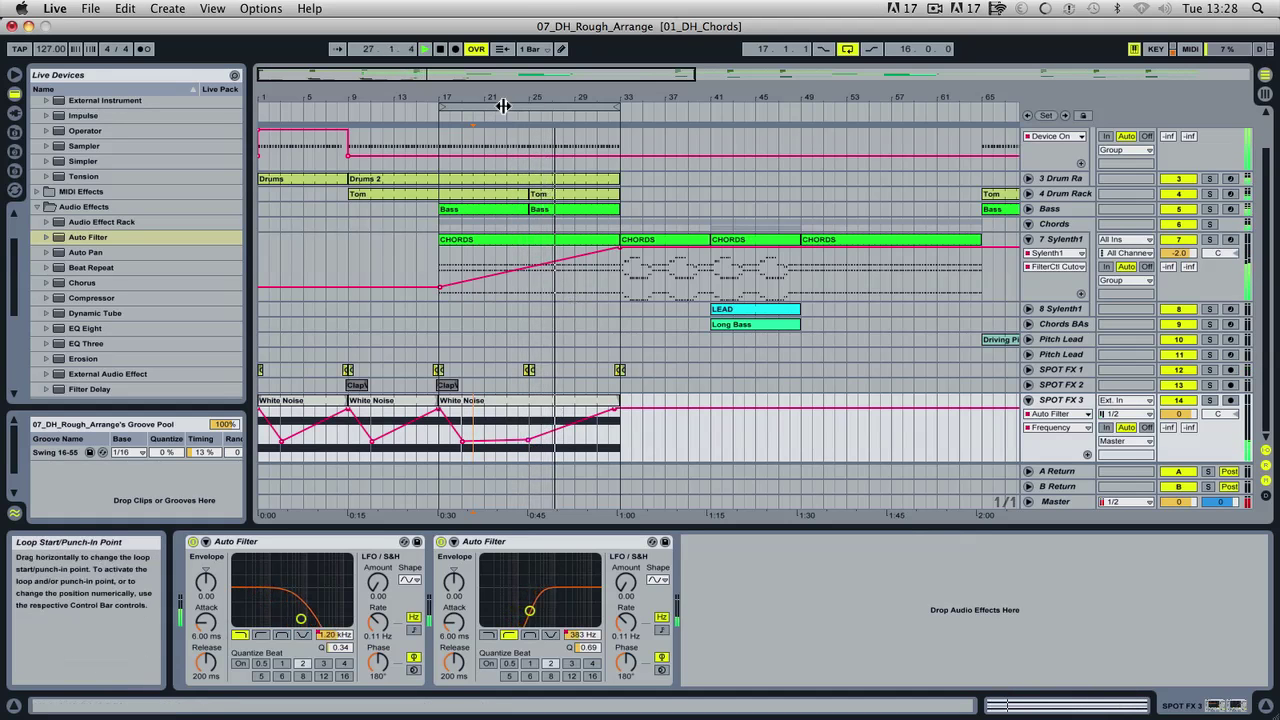
Step: Copy the ClapVerb clip on SPOT FX 2 from bar 17 to the transition at bar 33
left_click_drag(500, 97, 395, 118)
left_click(296, 387)
left_click_drag(266, 387, 588, 386)
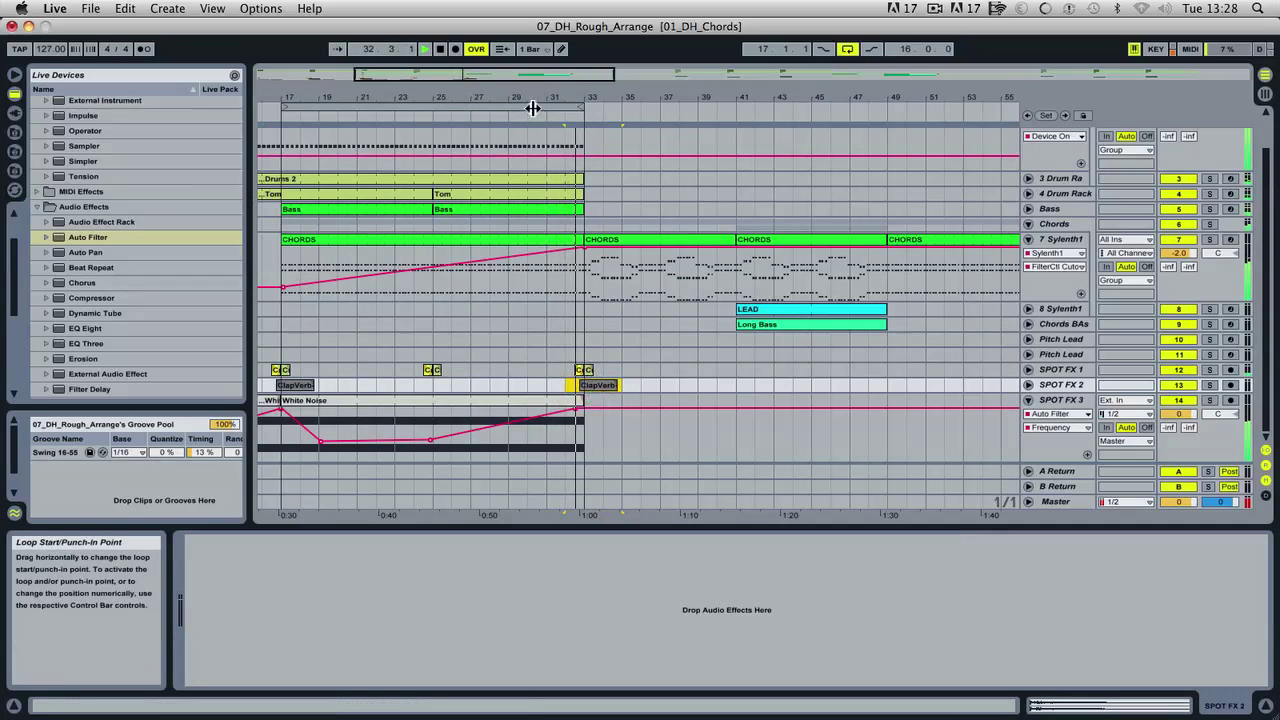
Step: Move the 16-bar loop to bars 31 to 47 and play the arrangement from about bar 17
left_click_drag(529, 108, 806, 108)
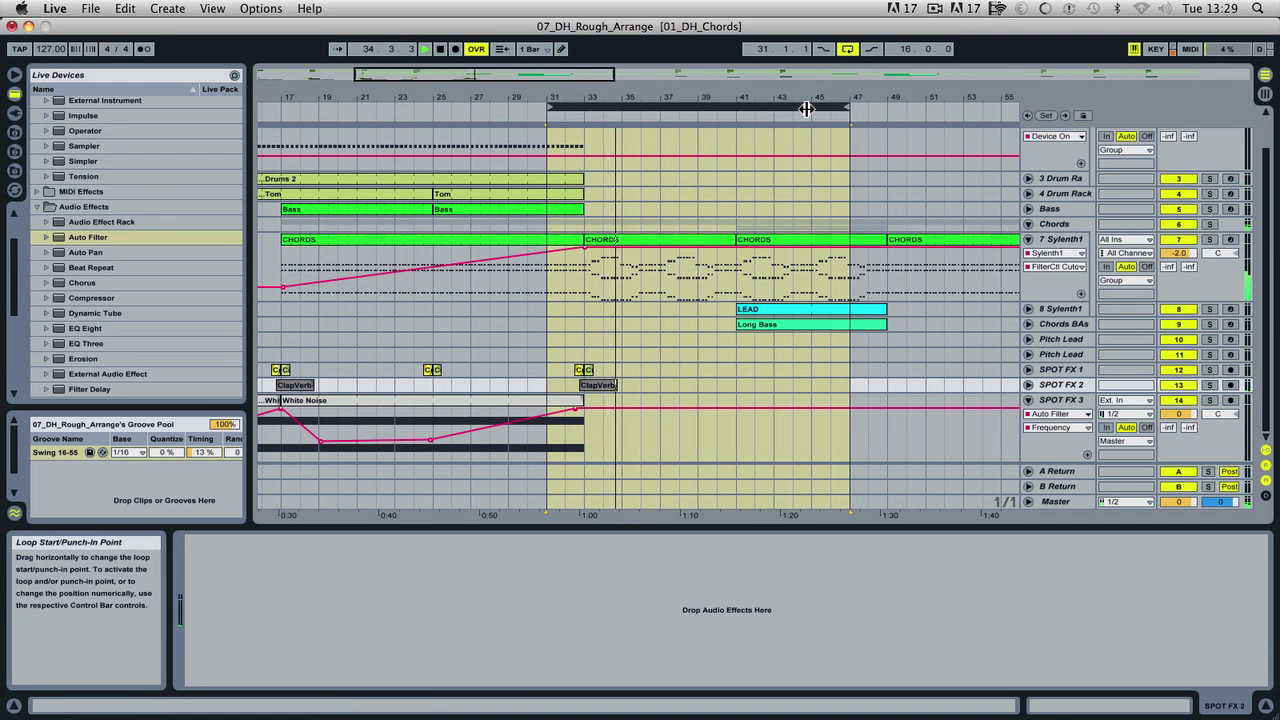
left_click(273, 110)
key("Tab")
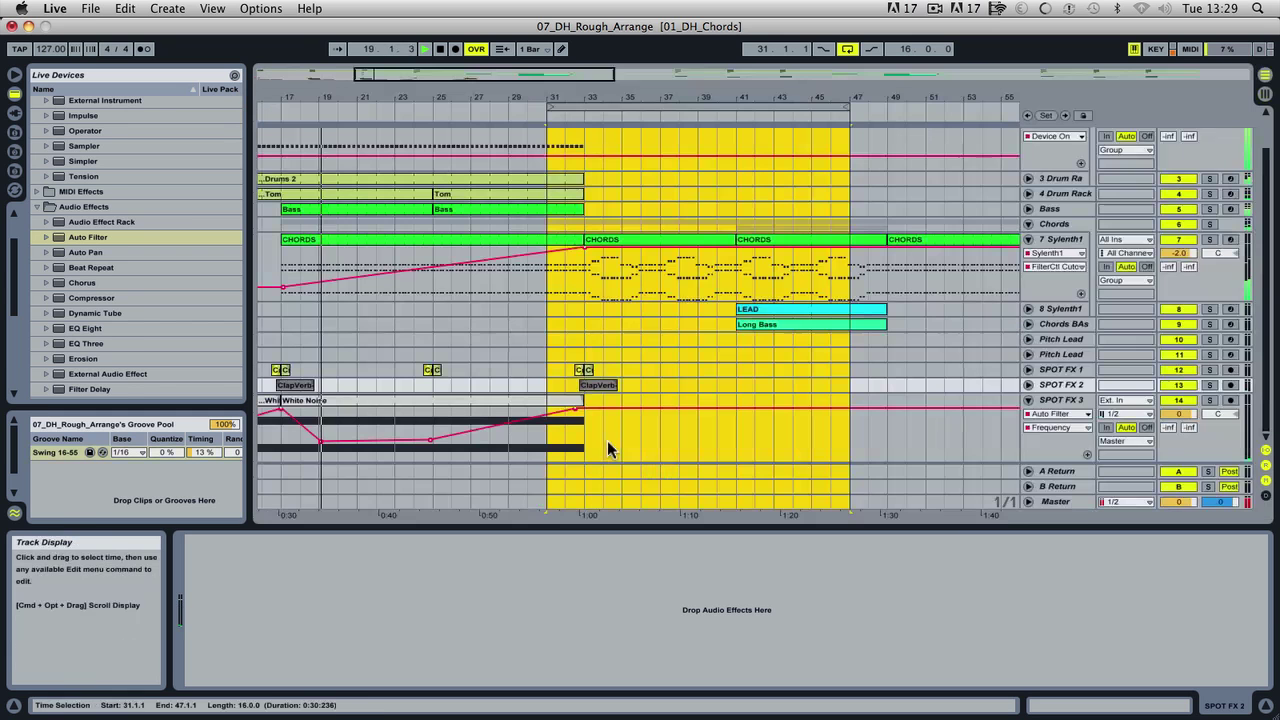
Step: Move the 16-bar loop to bars 49 to 65 and copy the bar 9 White Noise clip on SPOT FX 3 to bar 33
key("Tab")
left_click_drag(524, 97, 557, 106)
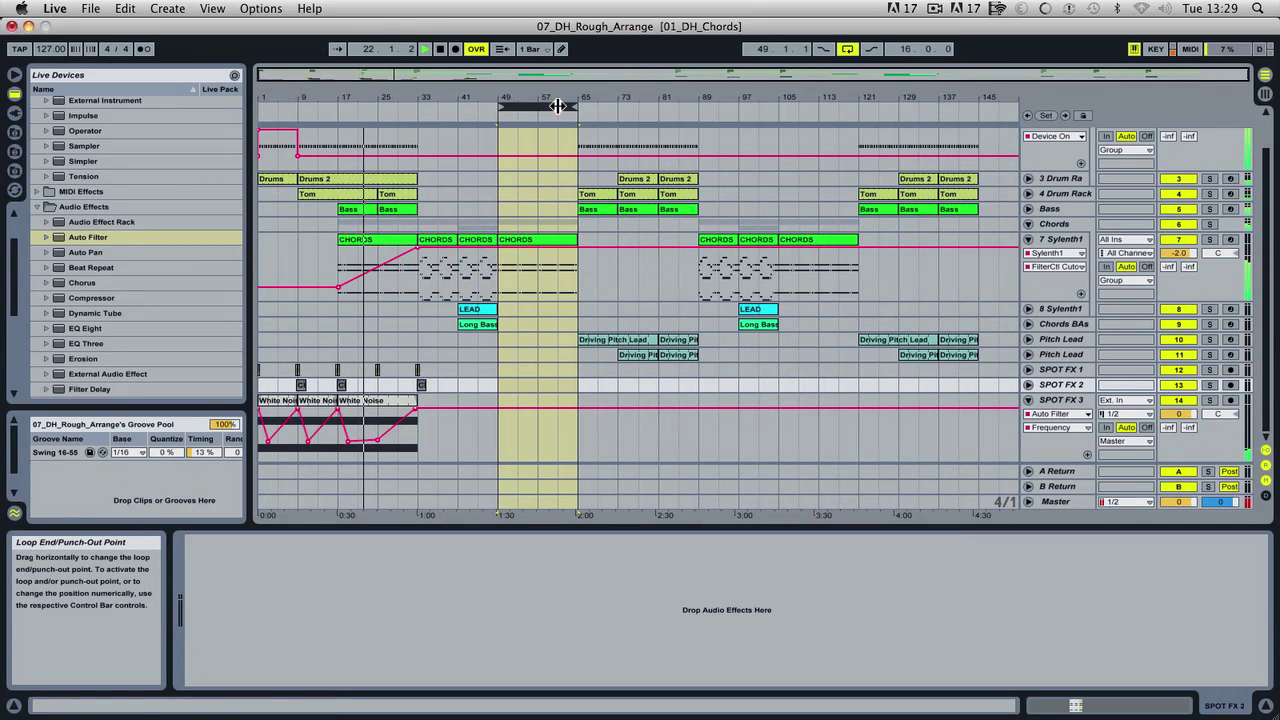
left_click_drag(414, 100, 453, 124)
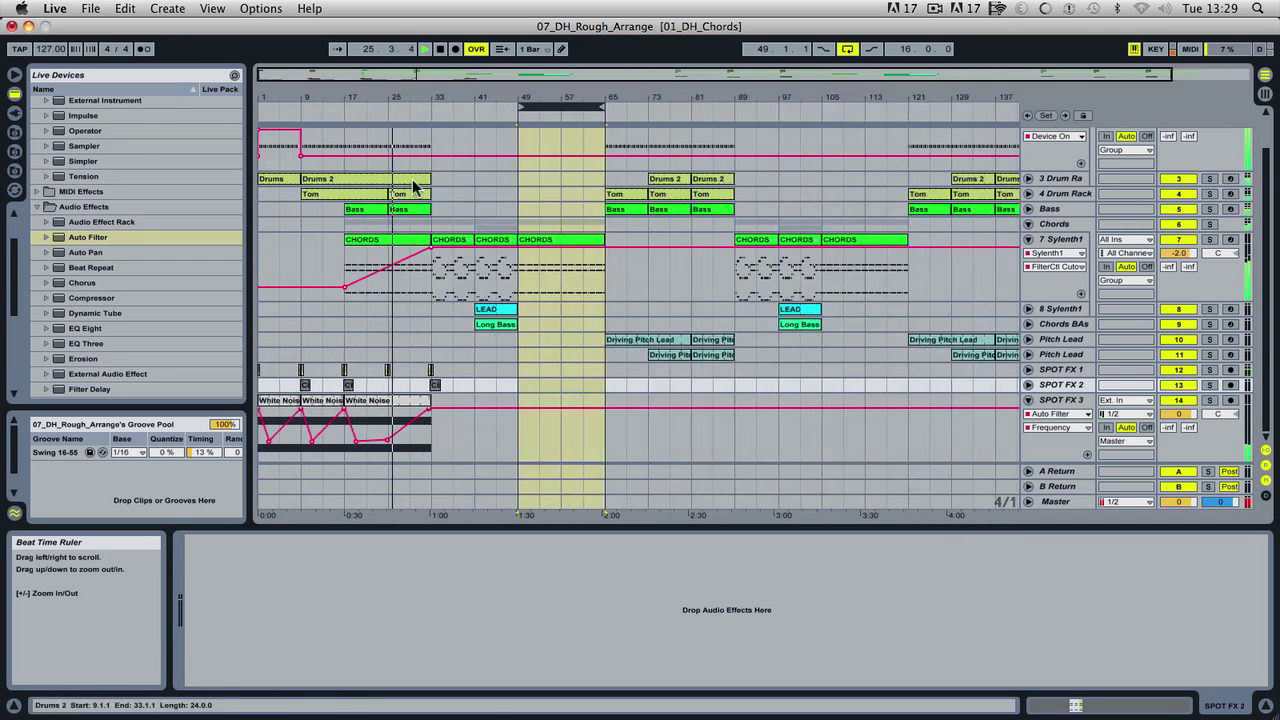
left_click(315, 402)
left_click_drag(315, 402, 449, 403)
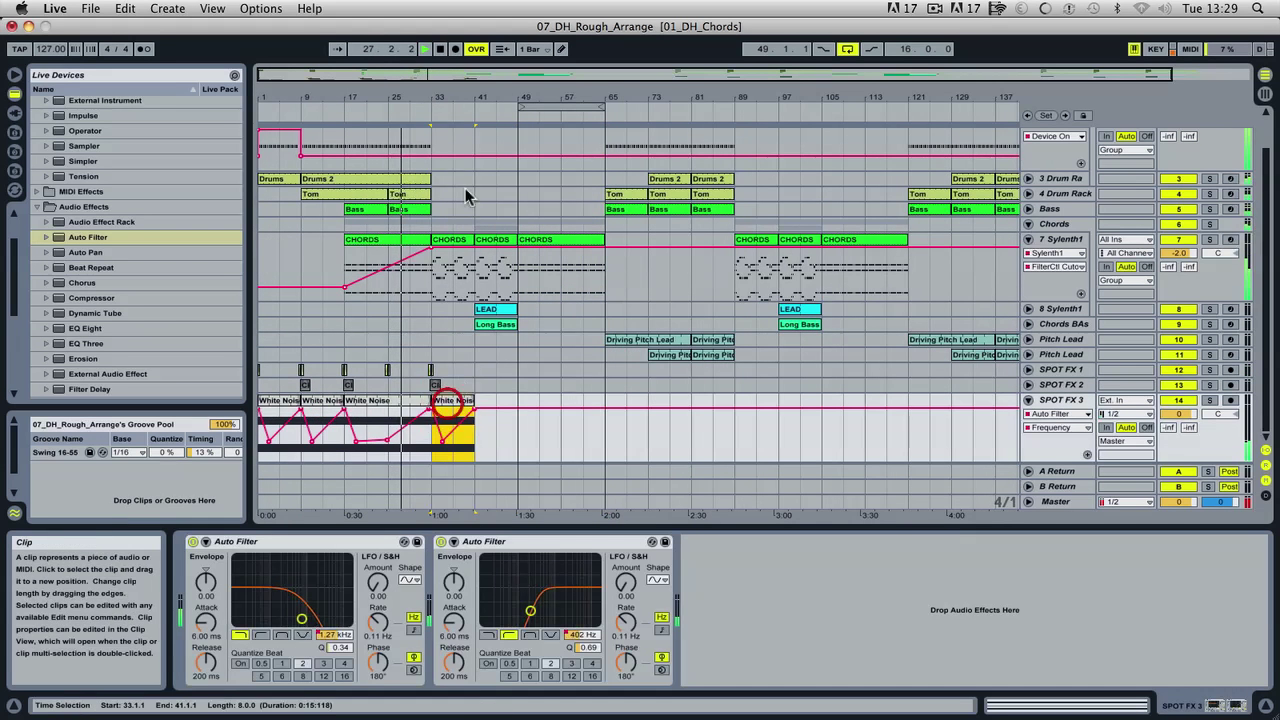
Step: Copy the crash and ClapVerb clips from the bar 33 transition to the transition at bar 41
left_click_drag(434, 113, 443, 168)
left_click_drag(521, 387, 757, 373)
left_click_drag(509, 104, 455, 103)
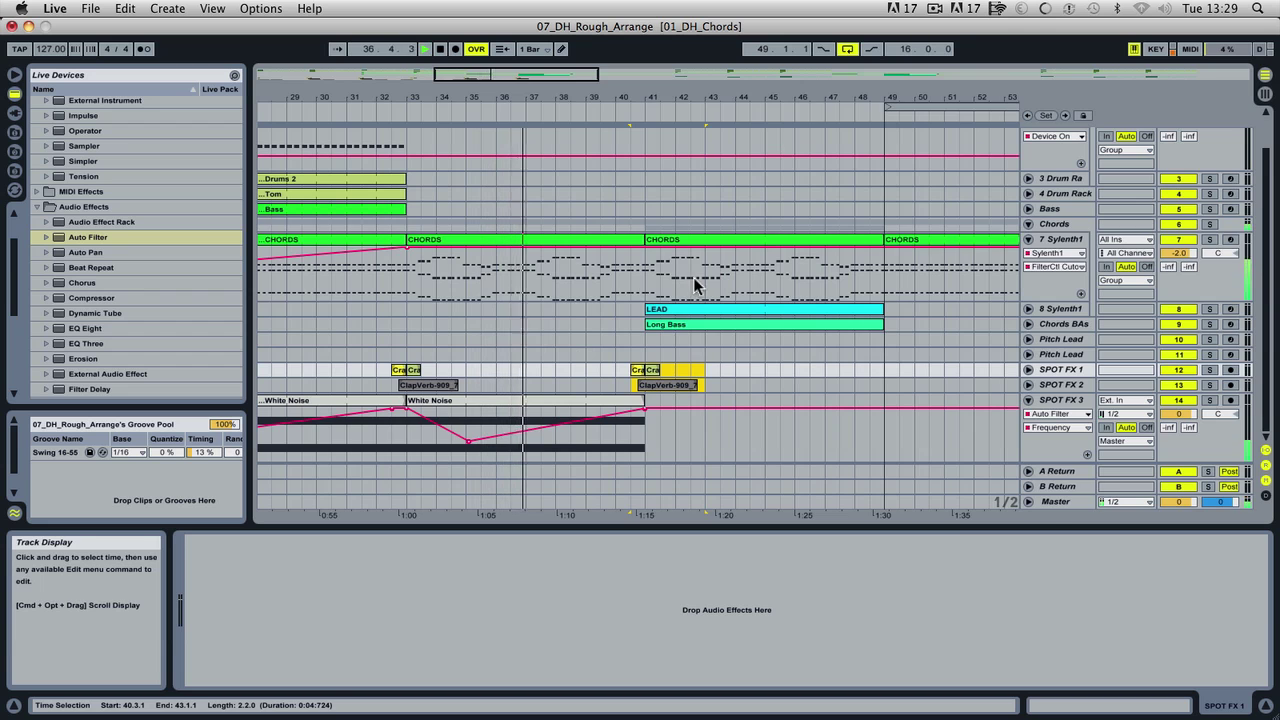
Step: Set the 7 Sylenth1 track's volume to -0.2 dB during playback
key("Tab")
left_click_drag(668, 436, 668, 430)
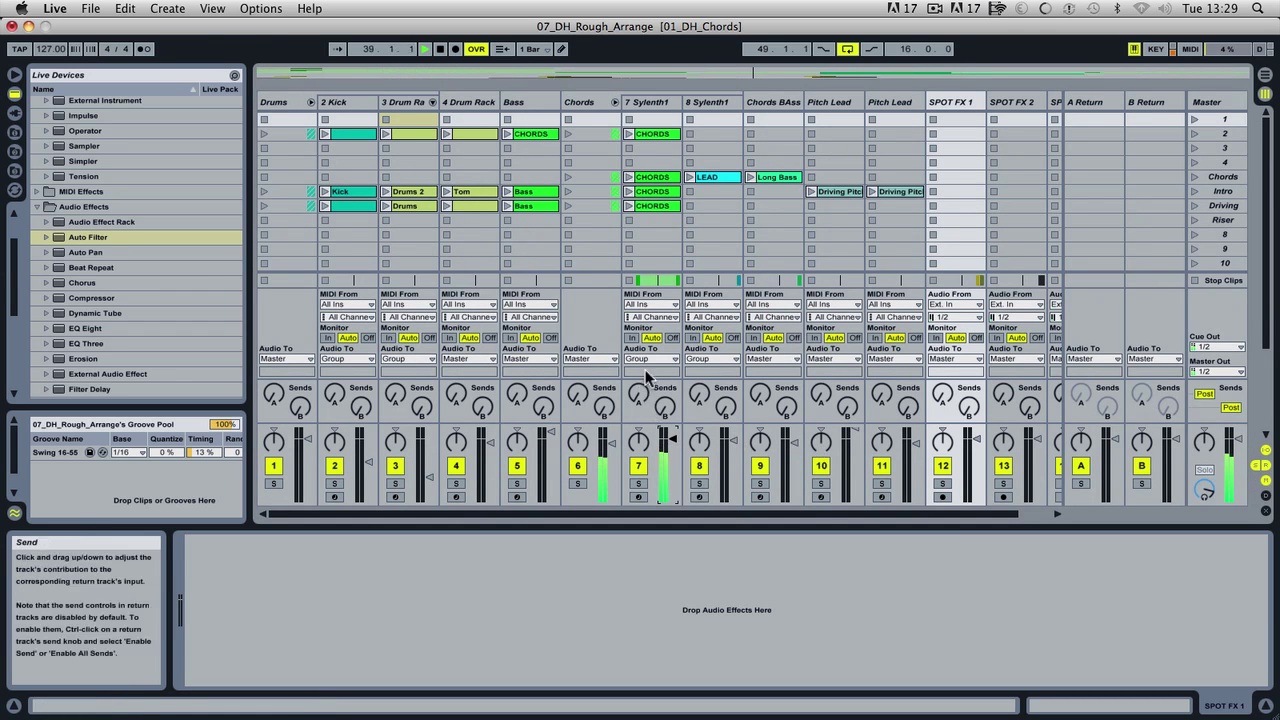
key("Tab")
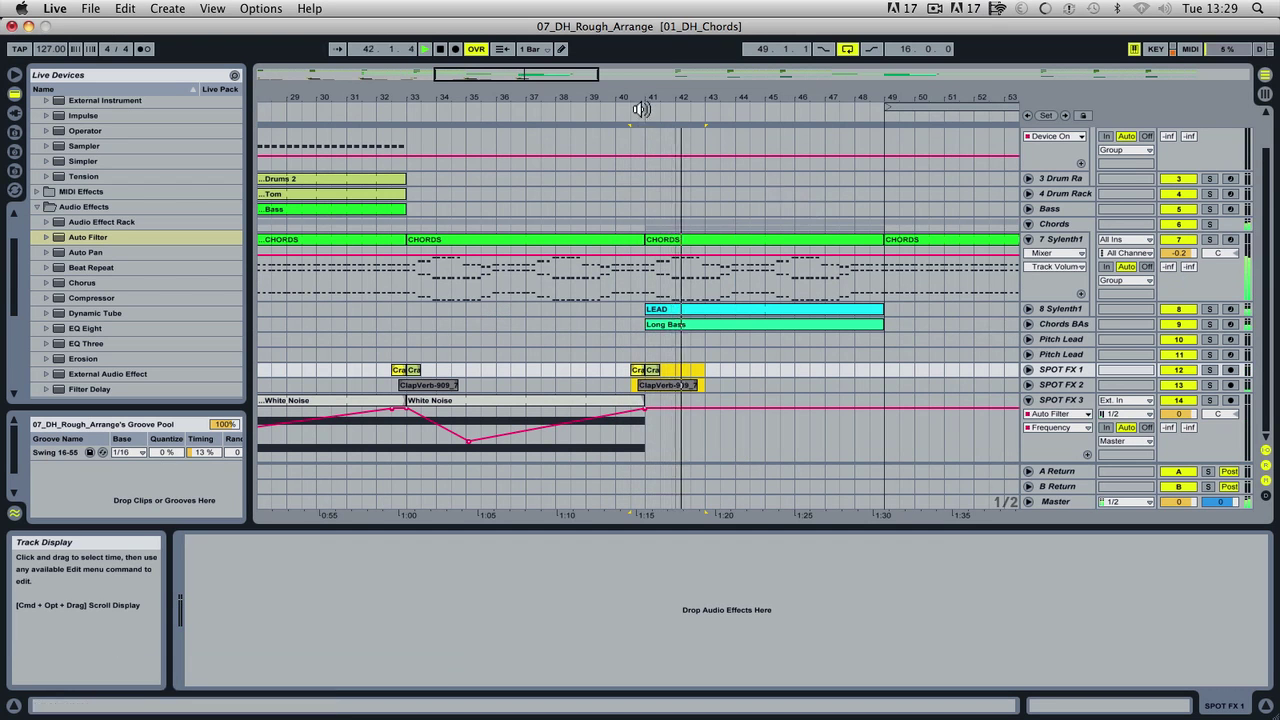
Step: Extend the White Noise to bars 41 to 49 and copy the spot effects of bars 17 to 33 to bars 49 to 65
left_click_drag(578, 100, 578, 40)
left_click(568, 396)
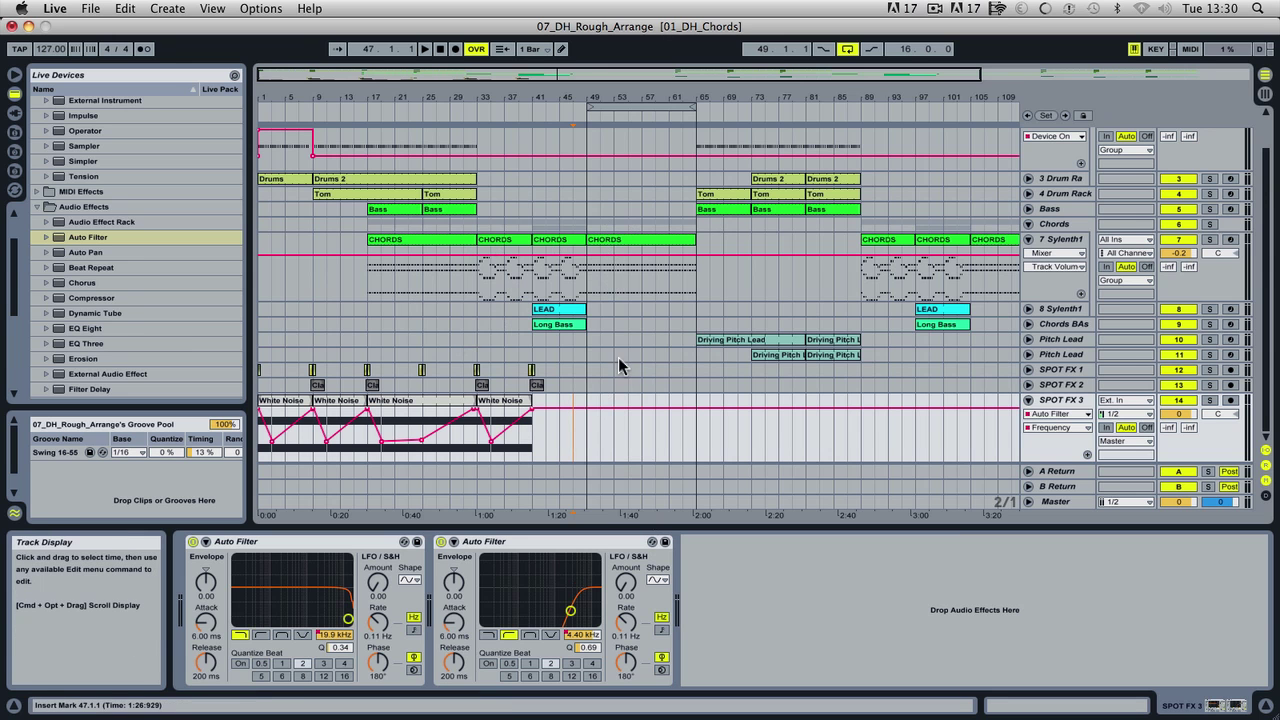
key("super+d")
key("space")
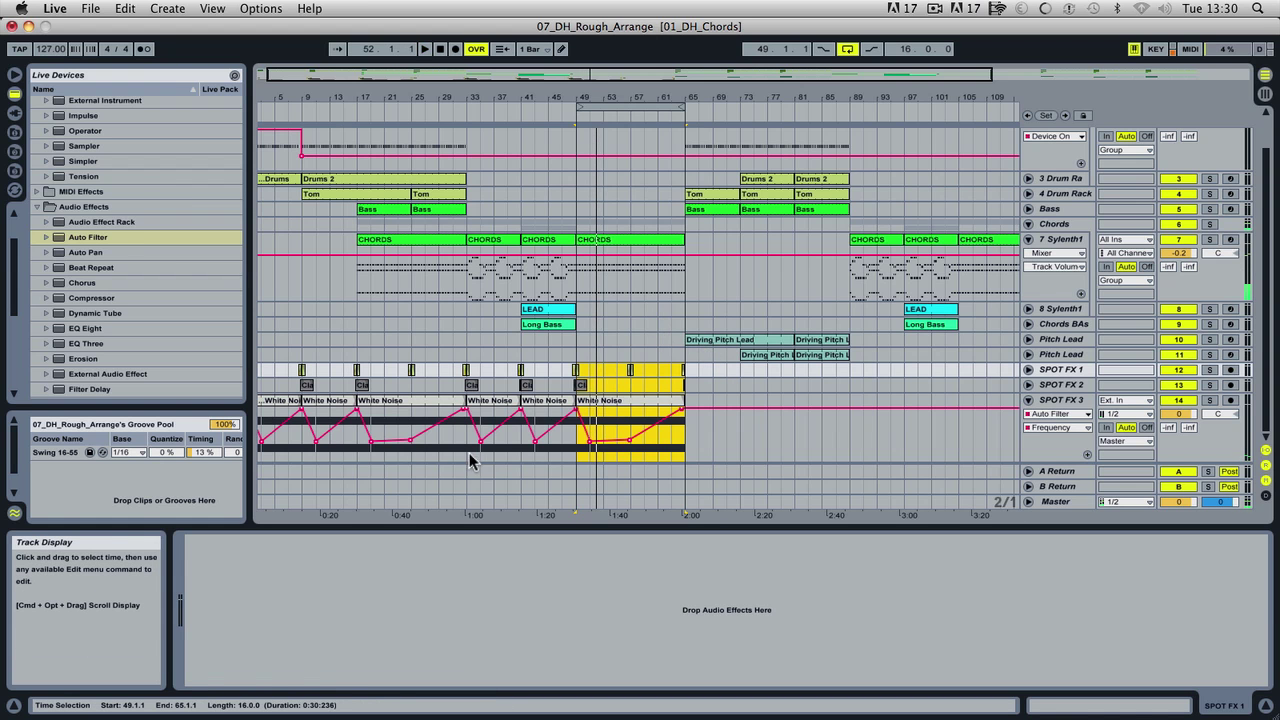
Step: Copy the spot effects of bars 33 to 49 to bar 65, and repeat their last 8 bars over bars 81 to 89
left_click_drag(467, 463, 576, 370)
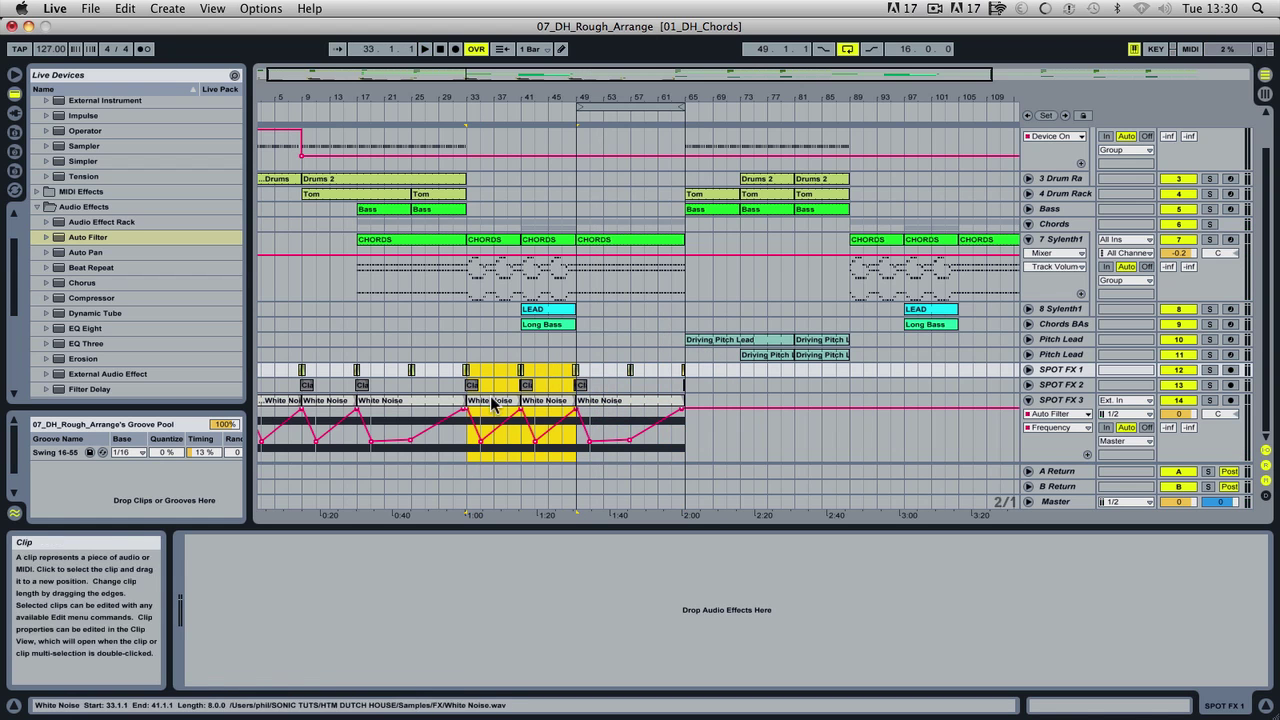
left_click_drag(490, 403, 707, 413)
left_click_drag(607, 96, 520, 67)
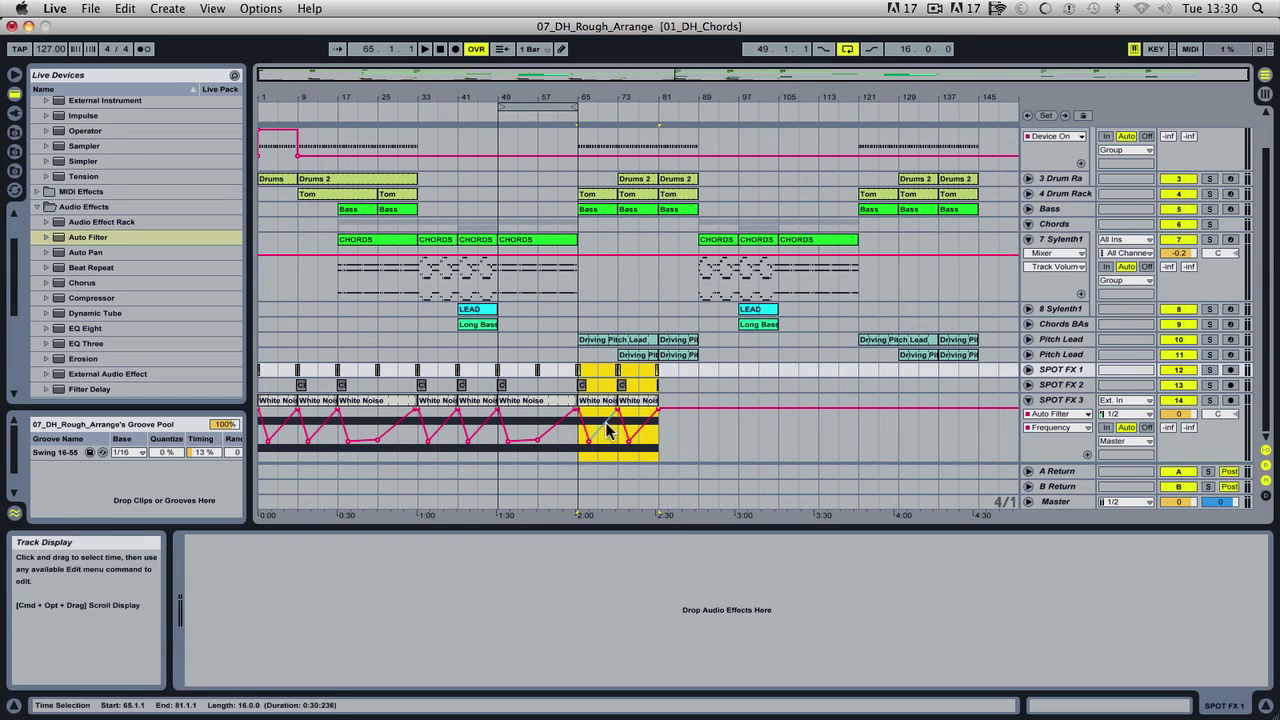
left_click_drag(618, 460, 680, 401)
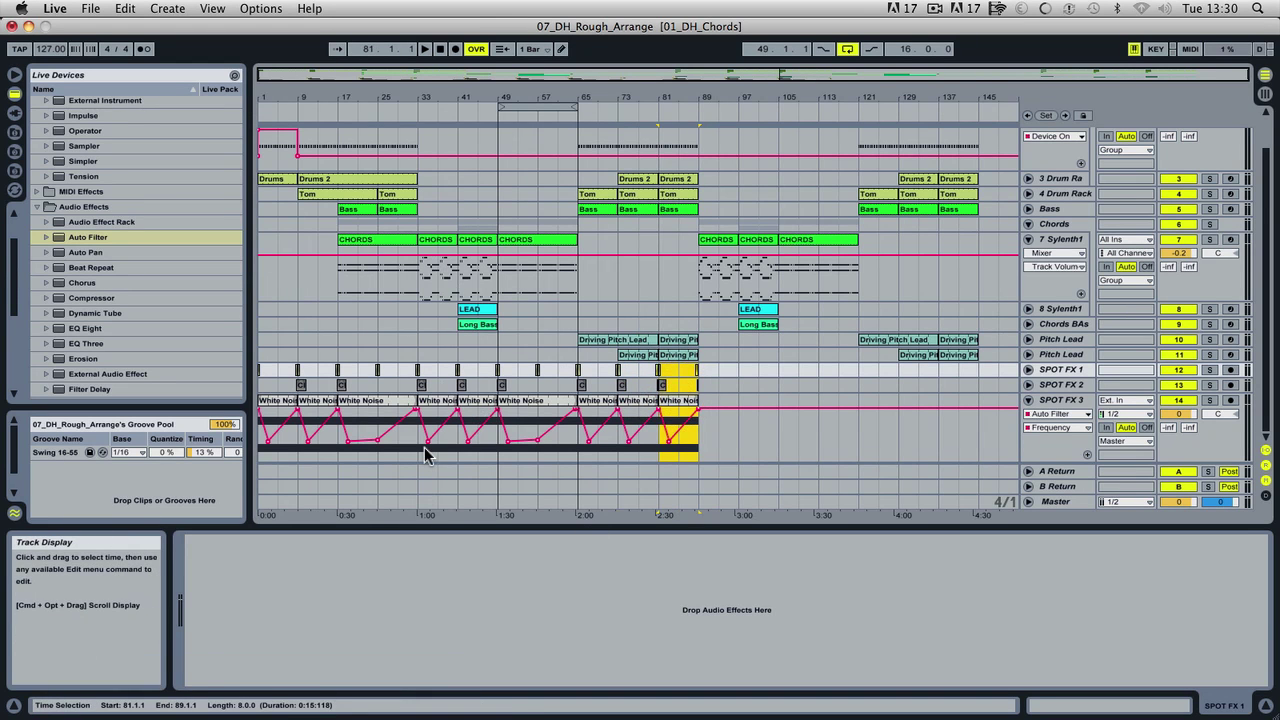
Step: Copy all spot effects of bars 33 to 89 to bar 89 and play the arrangement from about there
left_click_drag(418, 463, 697, 366)
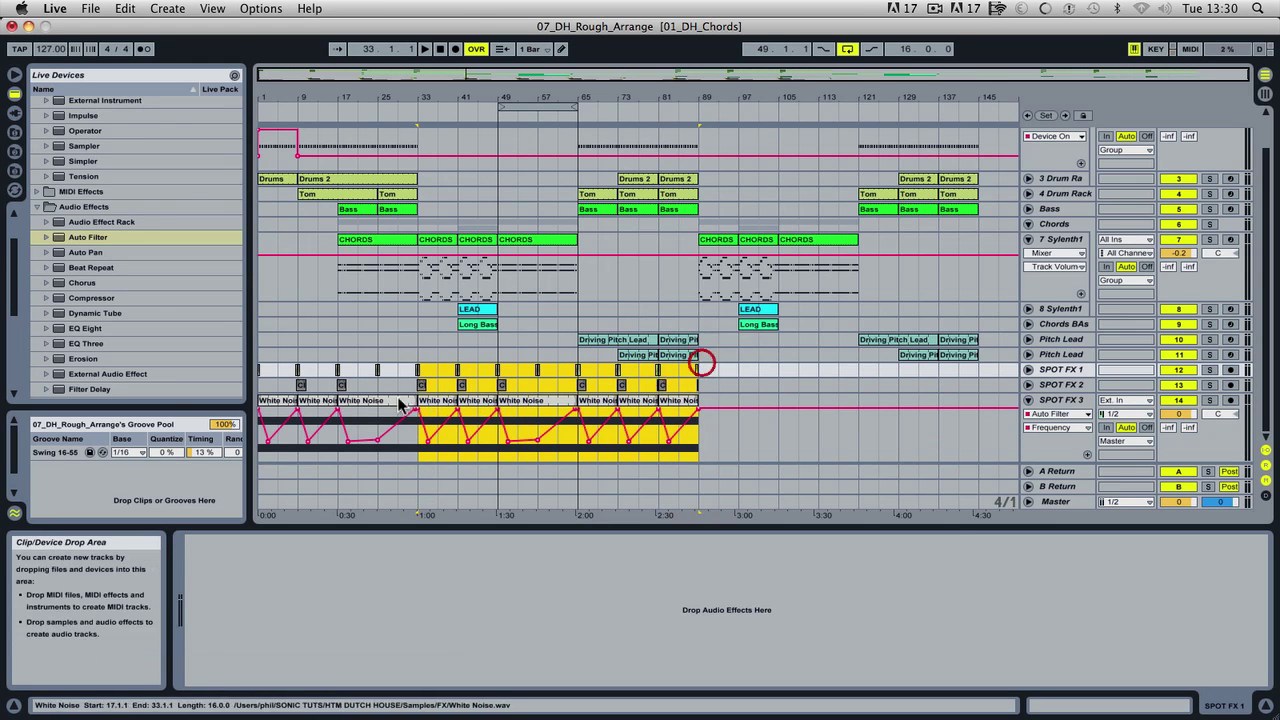
left_click_drag(432, 402, 706, 420)
left_click(692, 110)
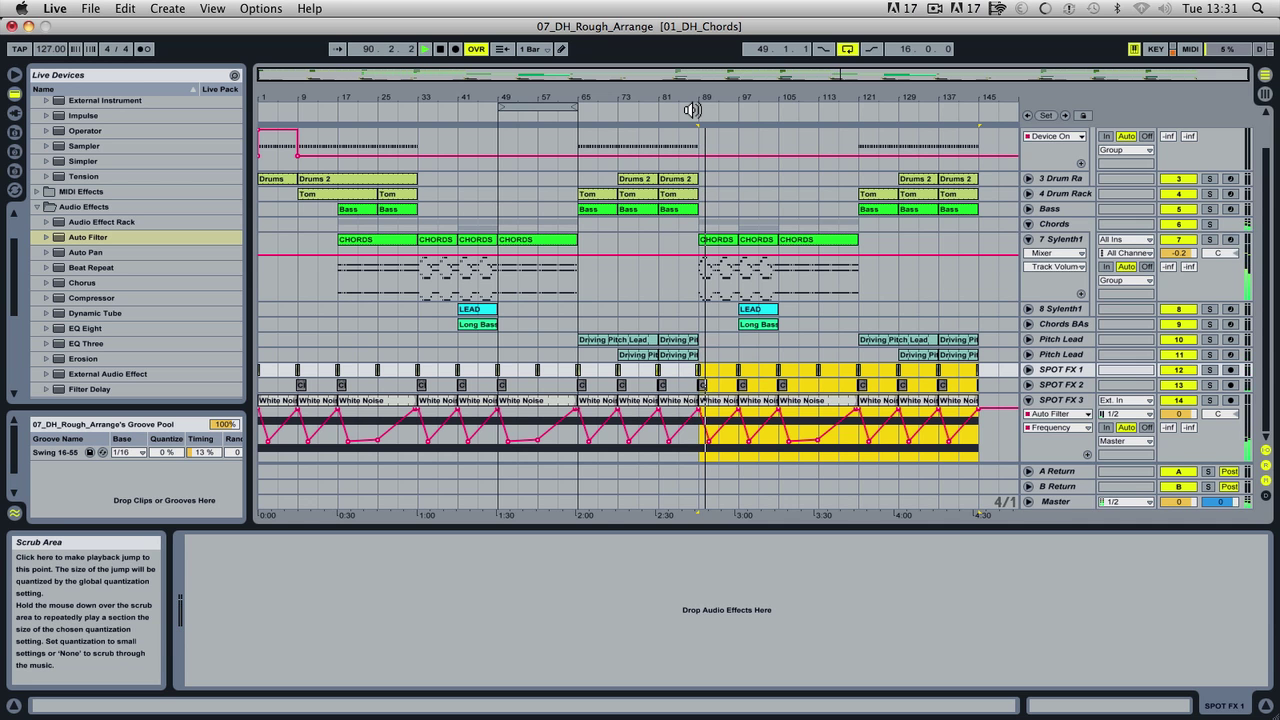
Step: Collapse the Chords group and combine the SPOT FX 1, SPOT FX 2 and SPOT FX 3 tracks into a group
key("Tab")
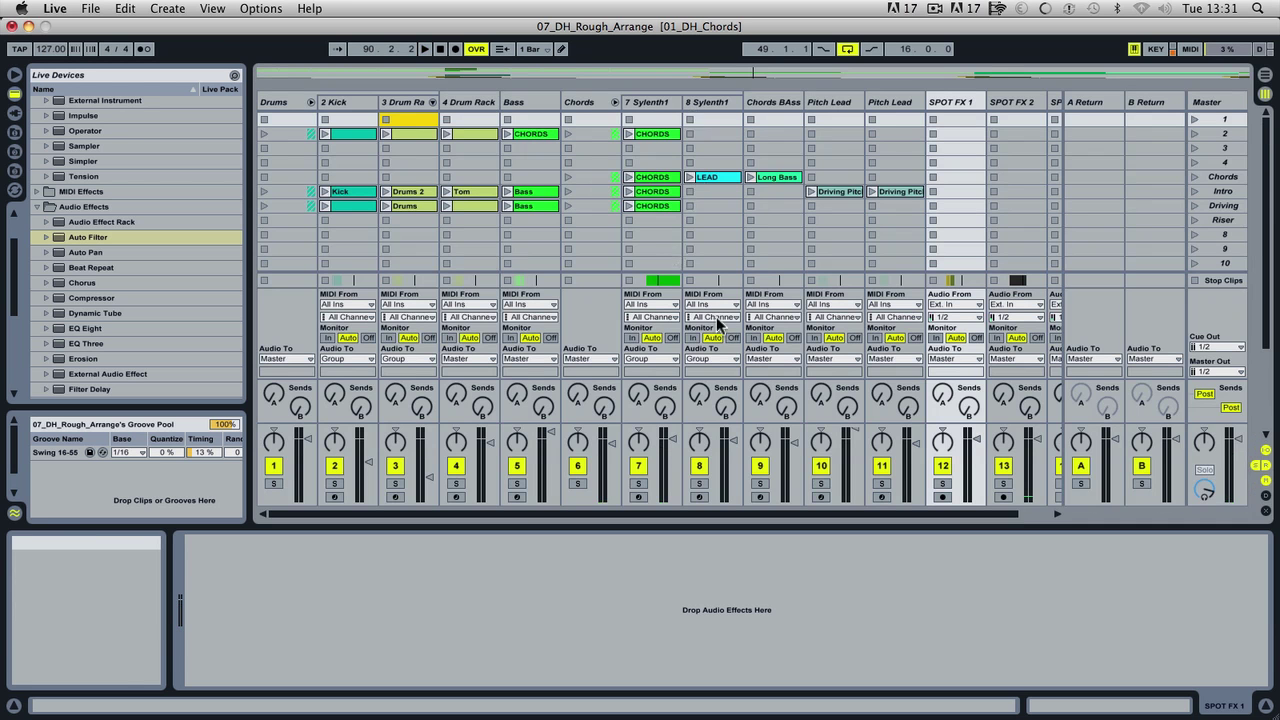
left_click(614, 102)
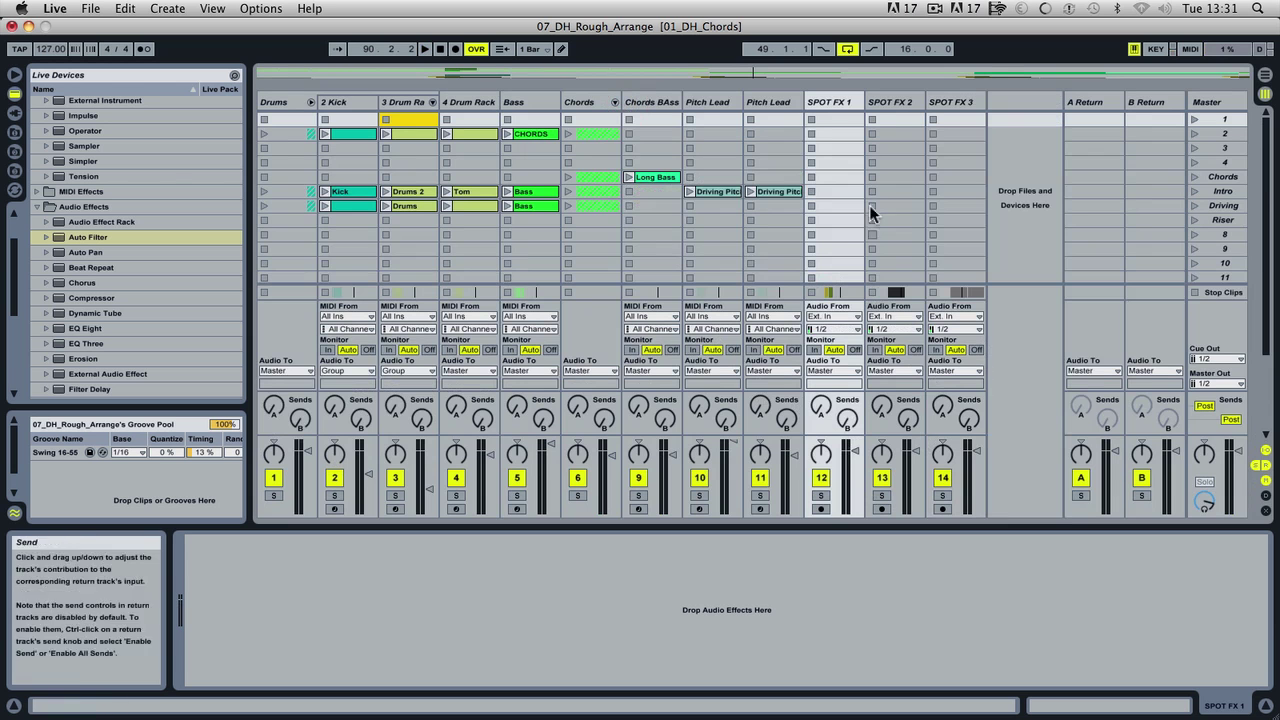
left_click(962, 100, "shift")
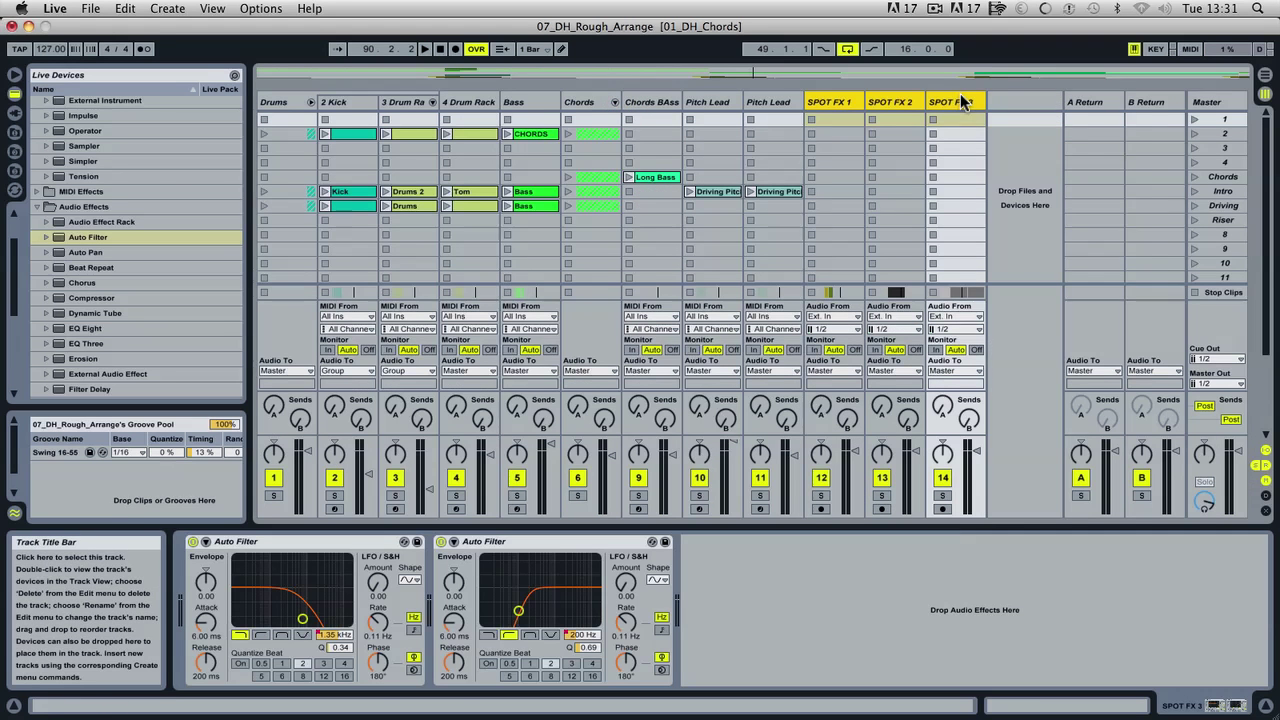
right_click(962, 97)
left_click(1007, 216)
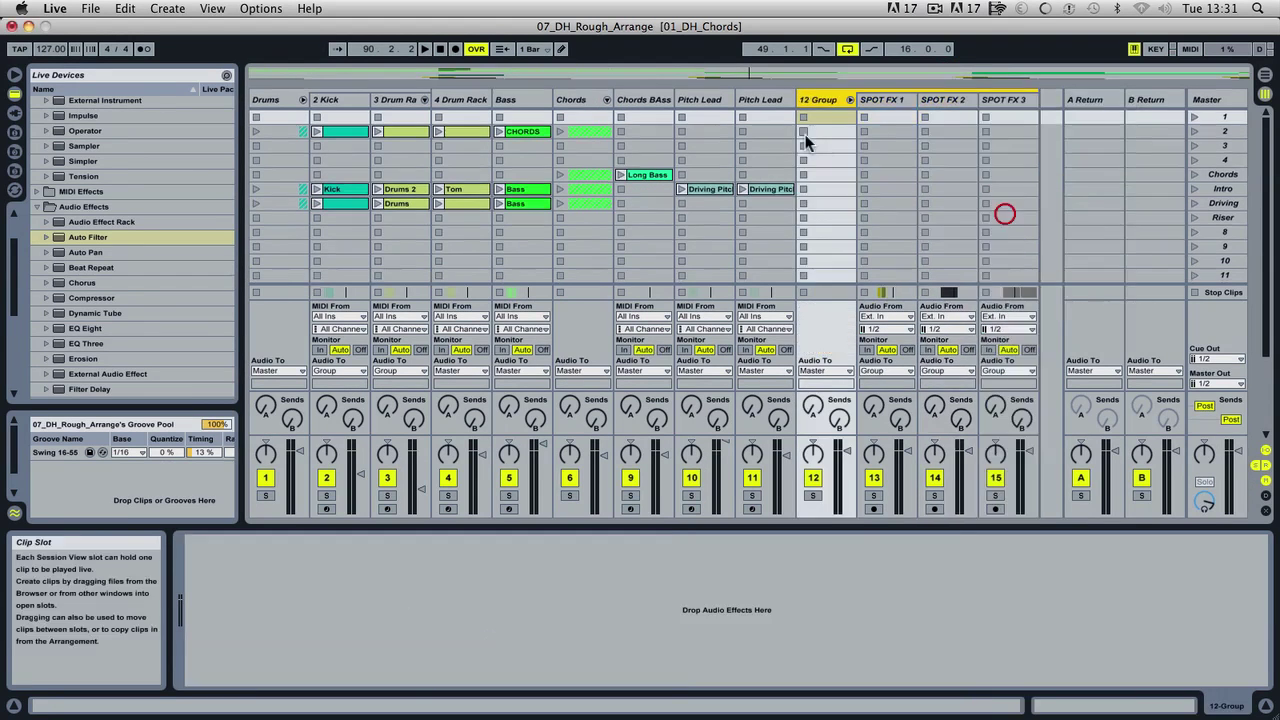
Step: Rename the new track group as Spot FX and collapse it
right_click(831, 96)
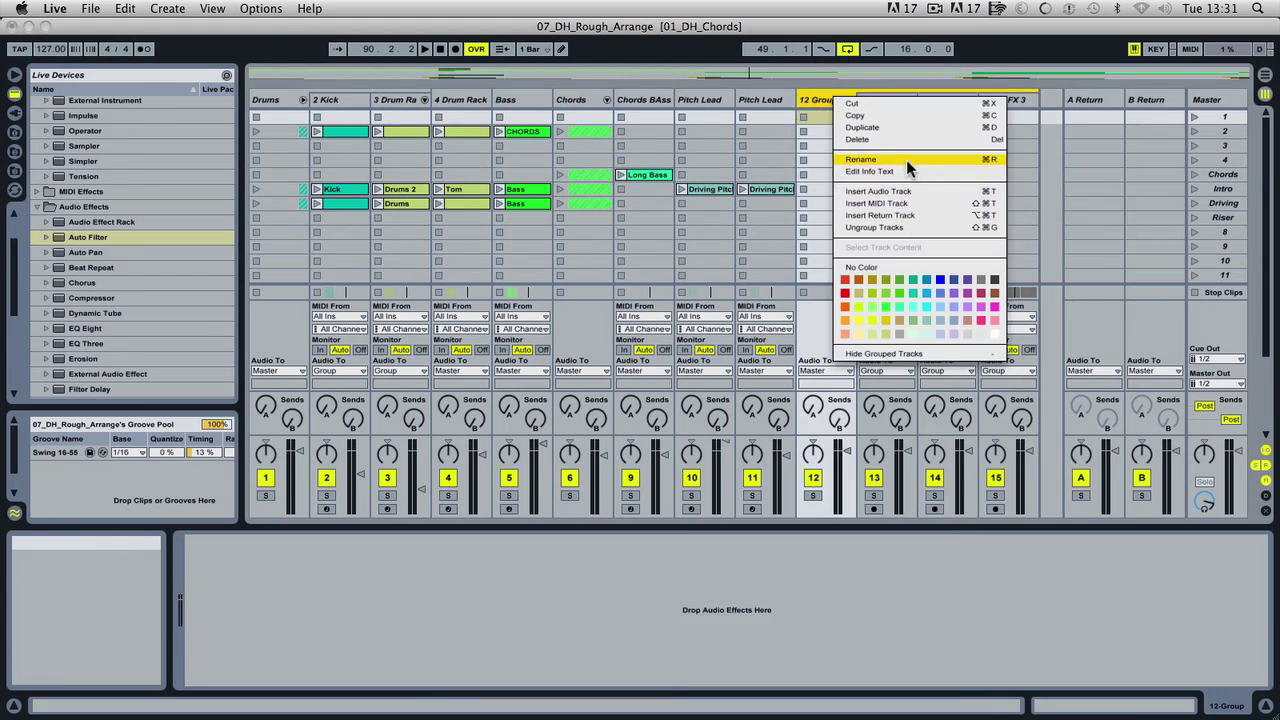
left_click(907, 160)
type("Spot")
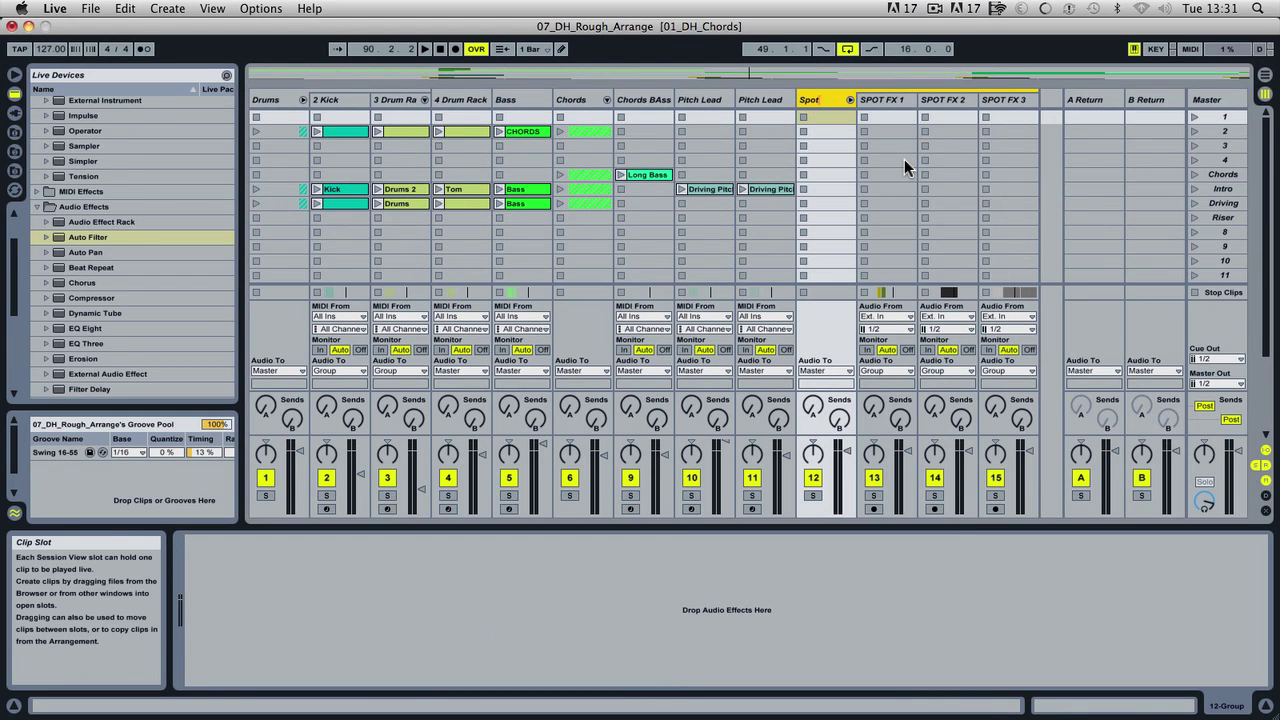
type(" FX")
left_click(830, 146)
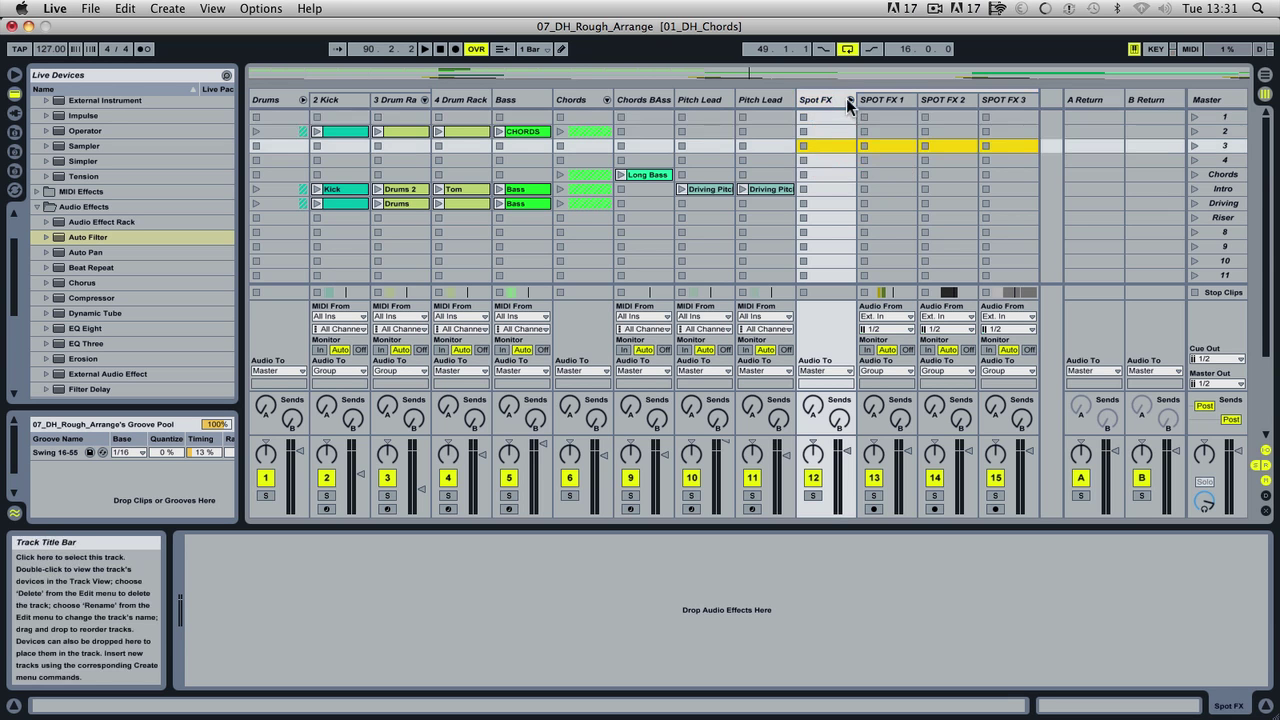
left_click(850, 99)
Step: Play the arrangement from about bar 90, raise the Chords group's volume to 2.0 dB, and return to the arrangement
key("Tab")
key("space")
key("Tab")
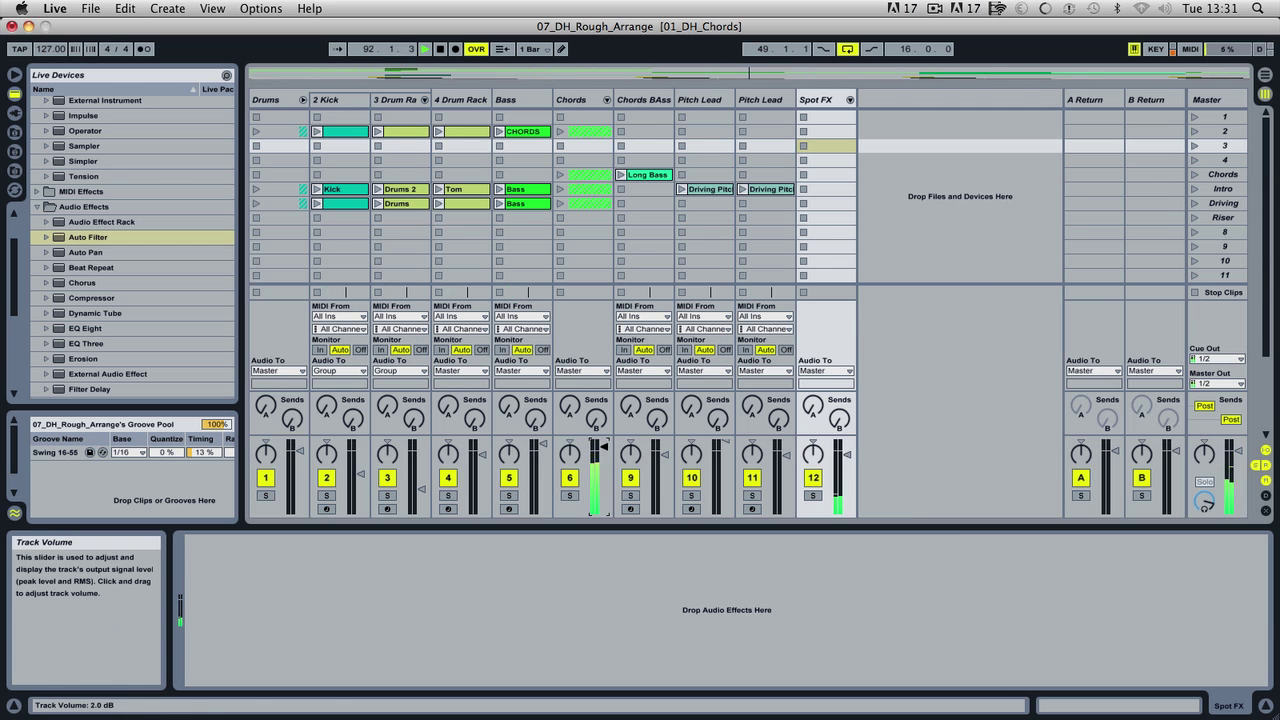
key("Tab")
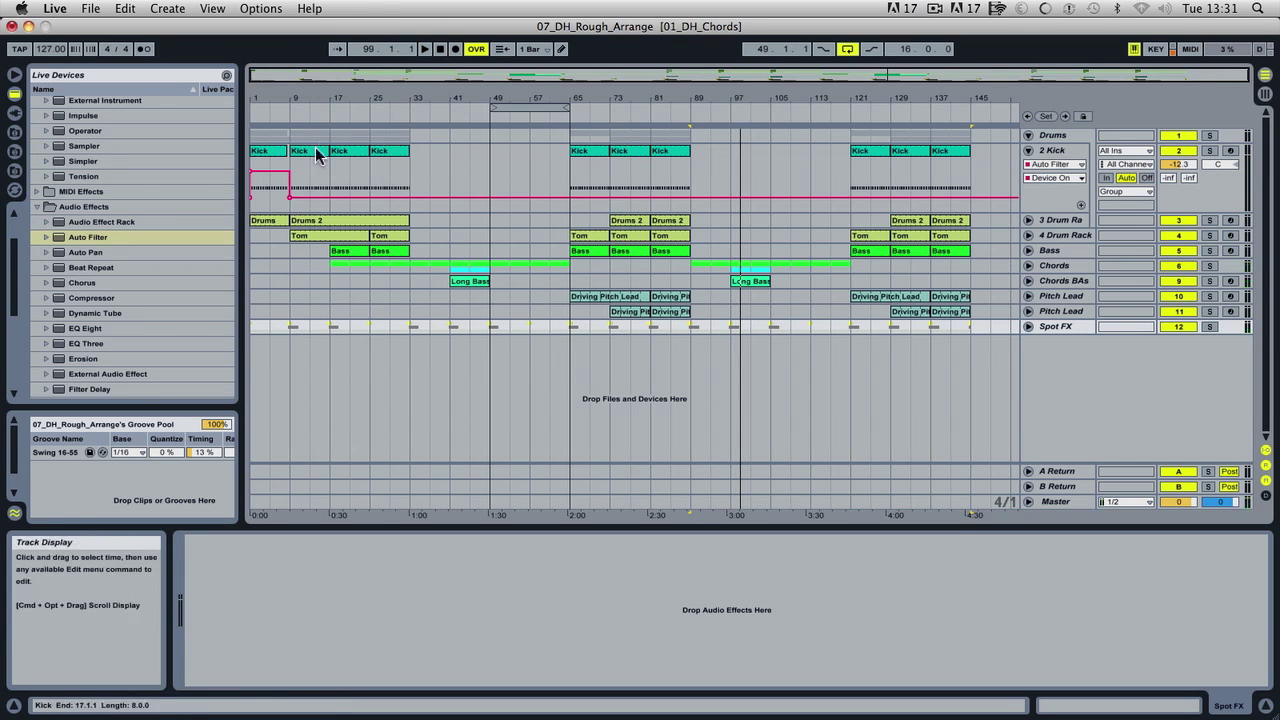
left_click(509, 103)
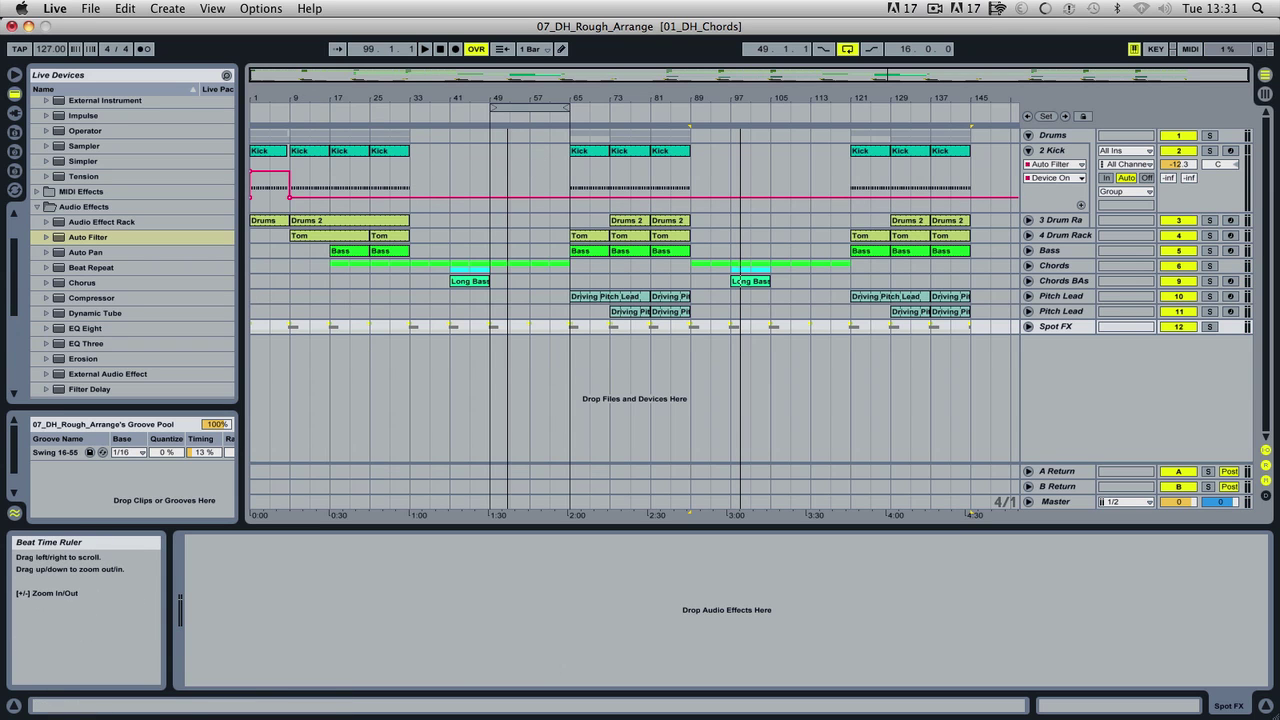